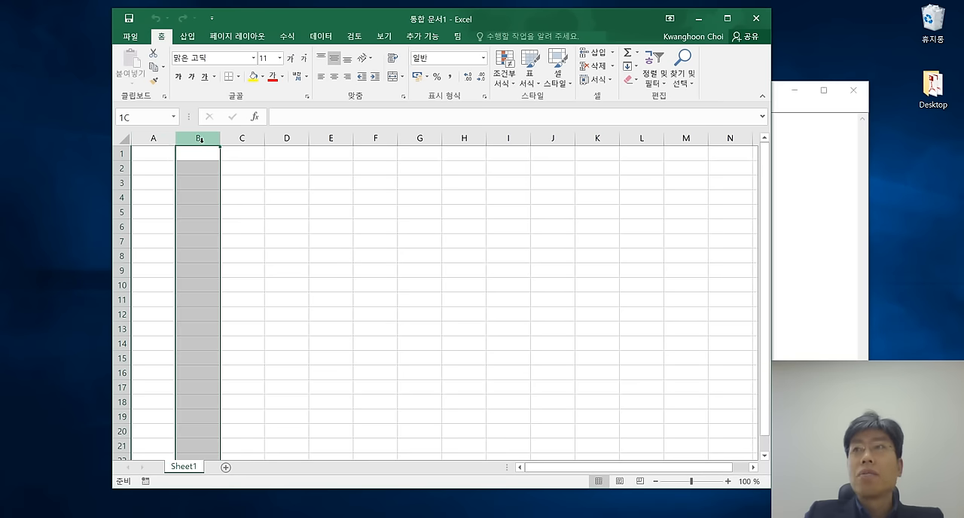
Select columns C, A, B, C and D one after another to examine the worksheet's column headings.
left_click(242, 139)
left_click(154, 138)
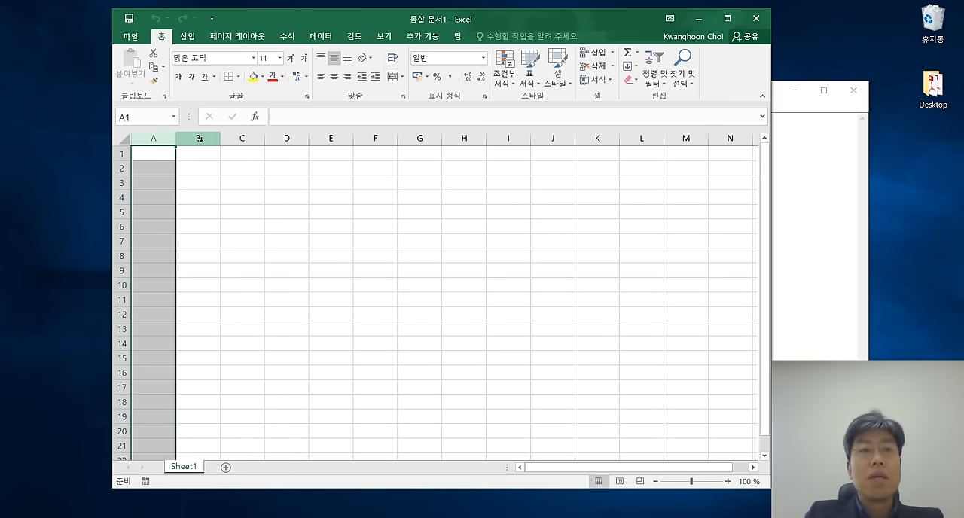
left_click(199, 139)
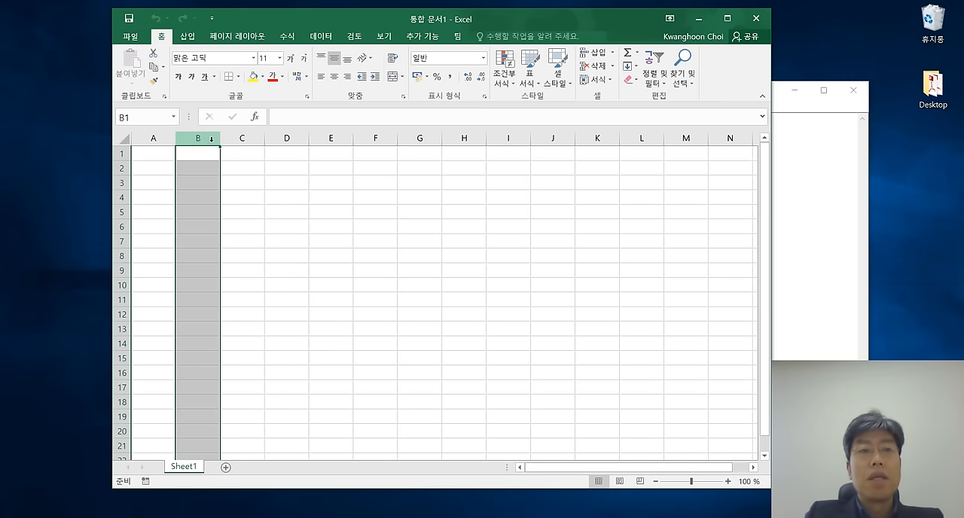
left_click(244, 139)
left_click(287, 139)
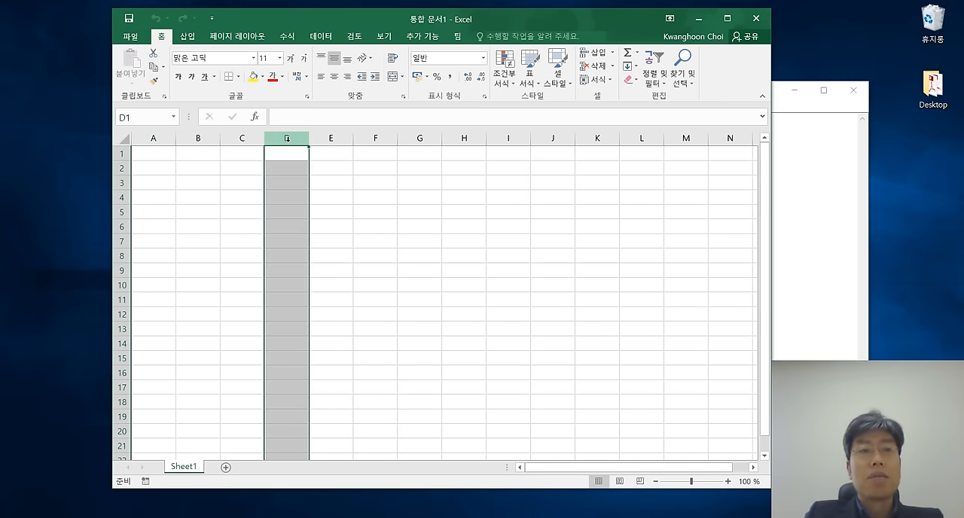
Select rows 1, 2, 3 and 4 one after another to examine the worksheet's row headings.
left_click(124, 153)
left_click(122, 168)
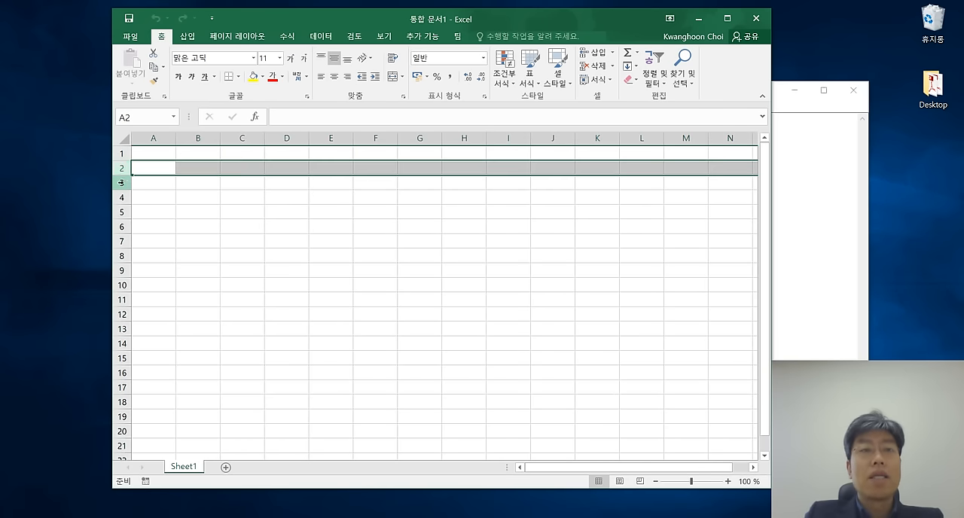
left_click(122, 182)
left_click(121, 197)
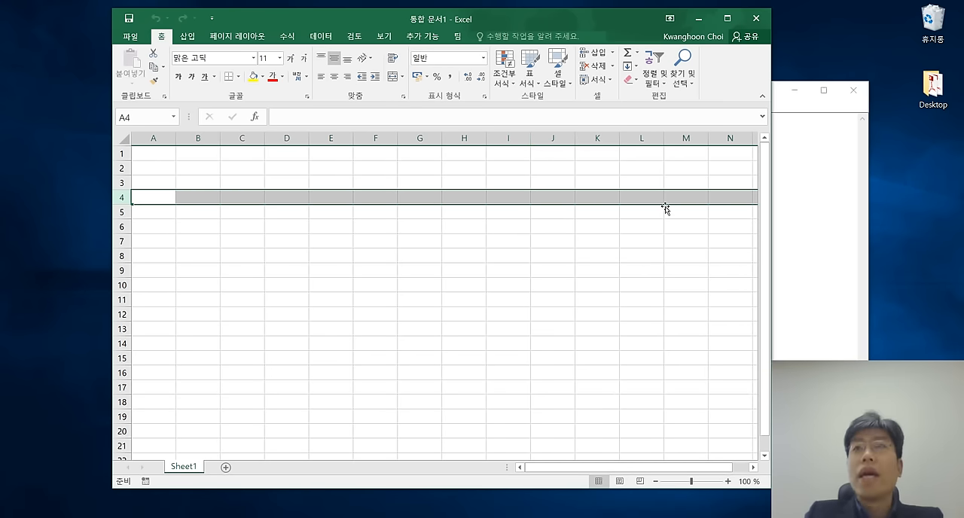
Switch to Notepad and add the list items "- 열" and "- 행" under the heading 워크 시트.
left_click(821, 193)
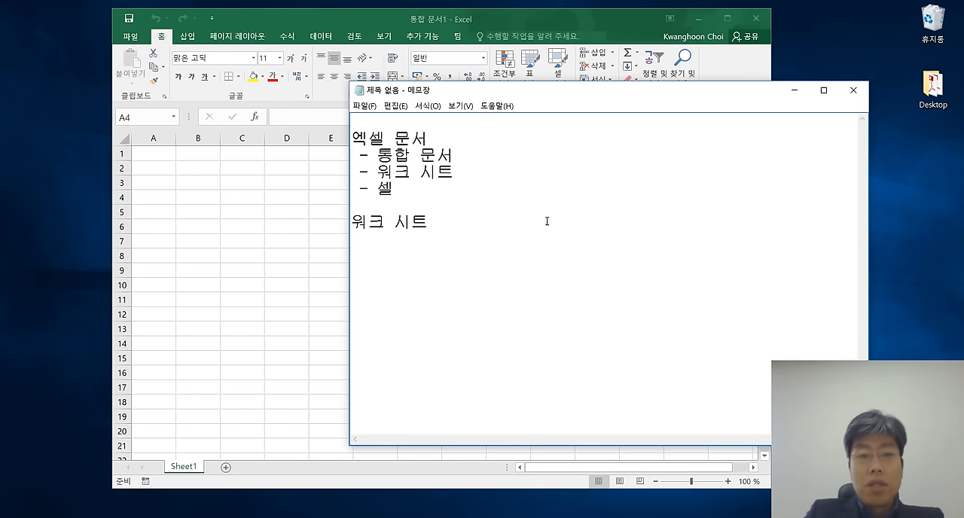
key("Return")
type("- 열")
key("Return")
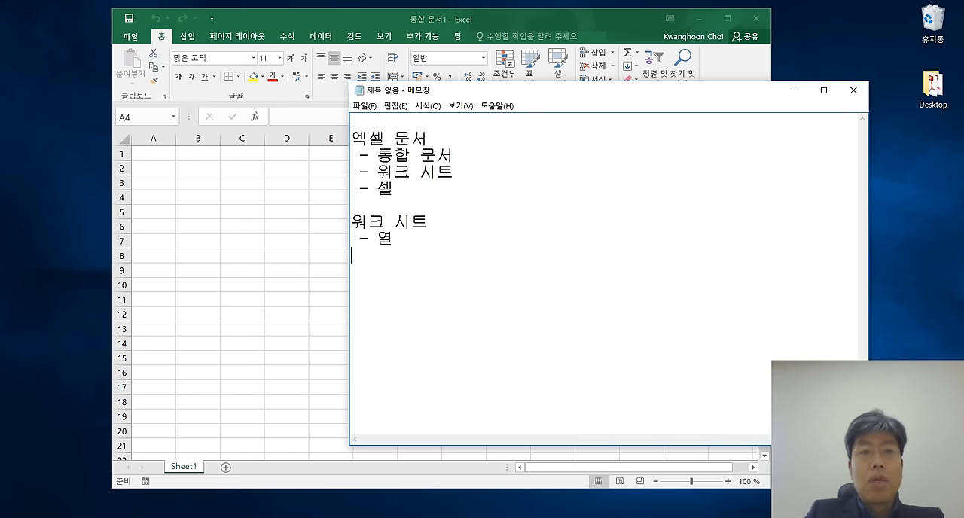
type("- 행")
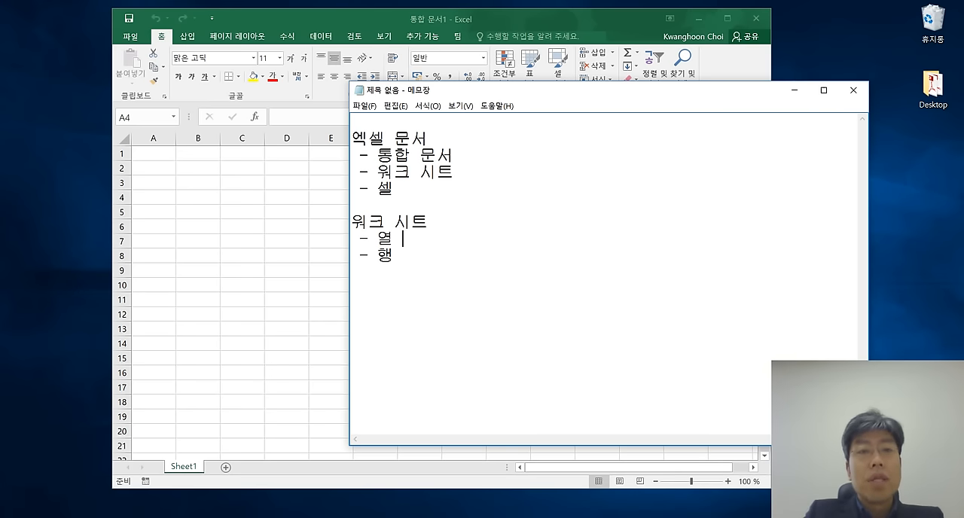
Append the column range and count "A ~ XFD 16,384개" to the 열 item.
type("A")
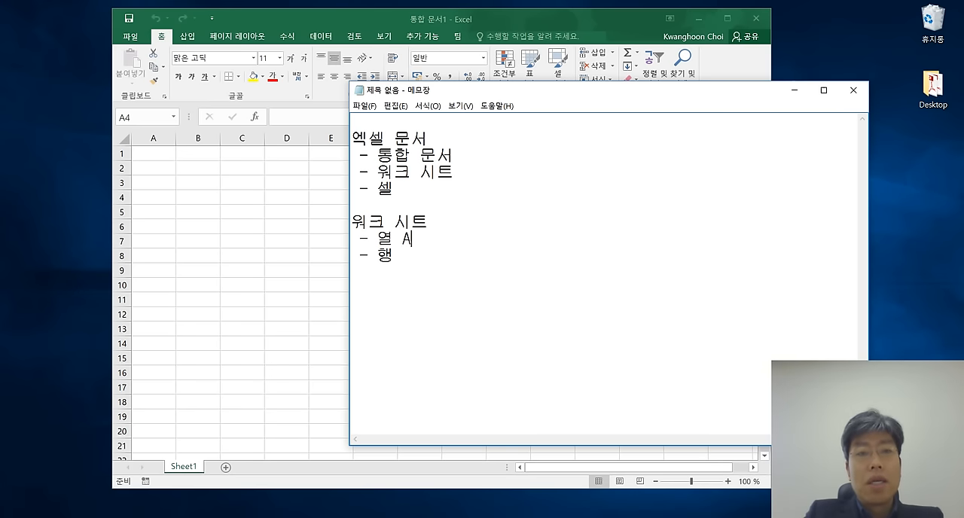
type(" ~")
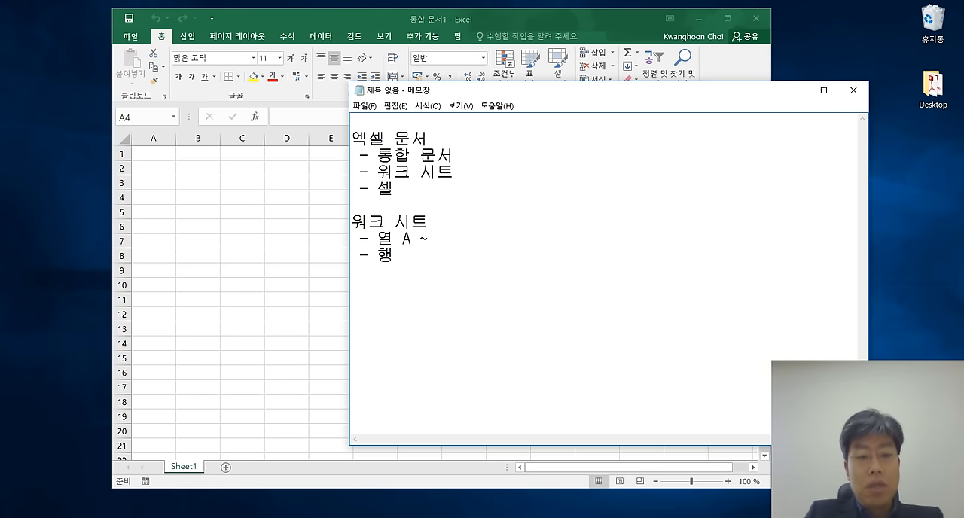
type(" ㅈ")
type("FD")
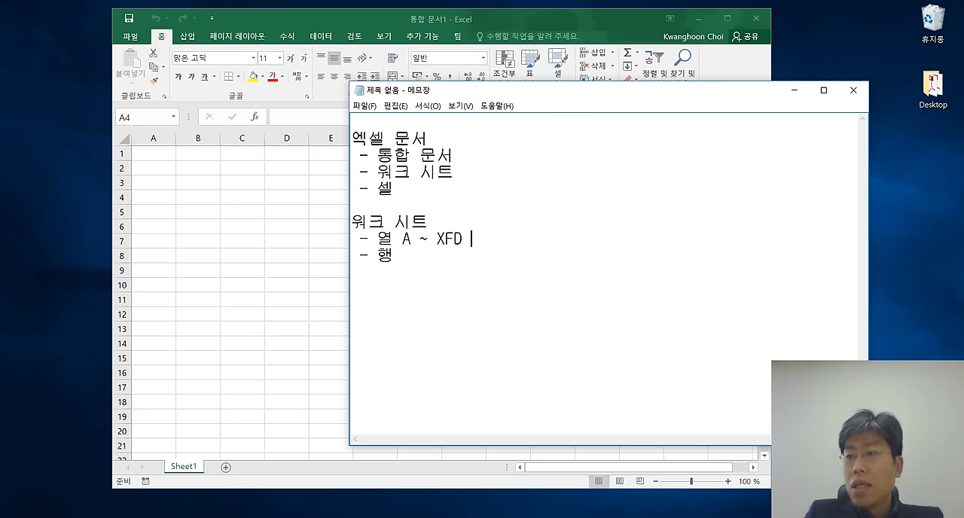
type(" 16,48")
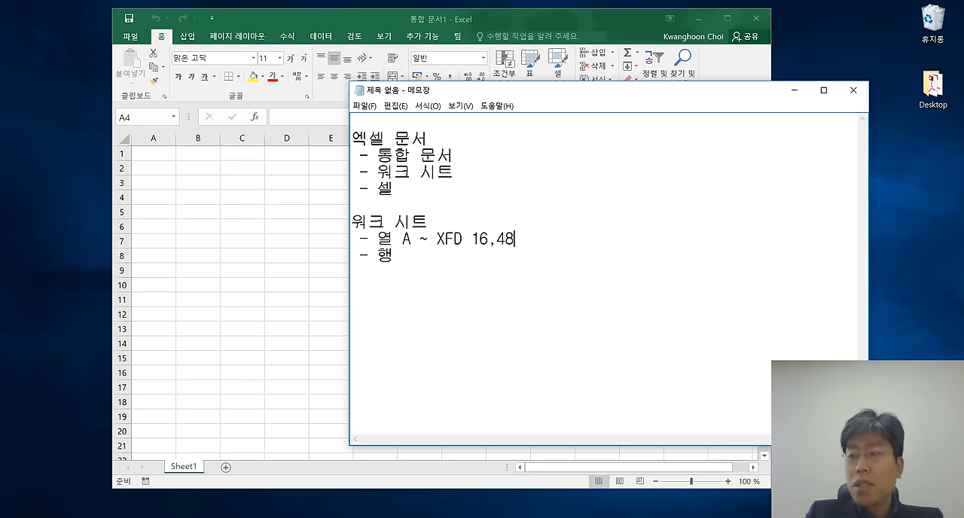
key("BackSpace")
type("383")
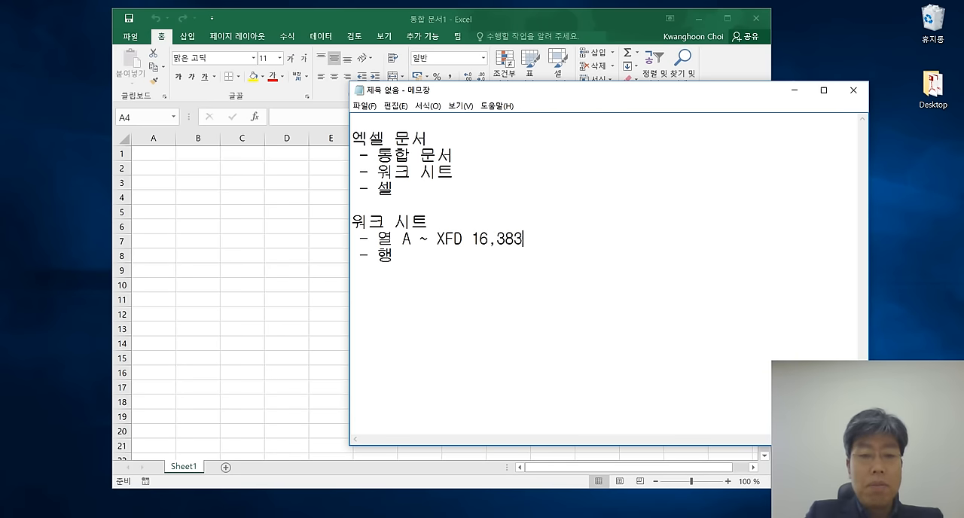
key("BackSpace")
type("4개")
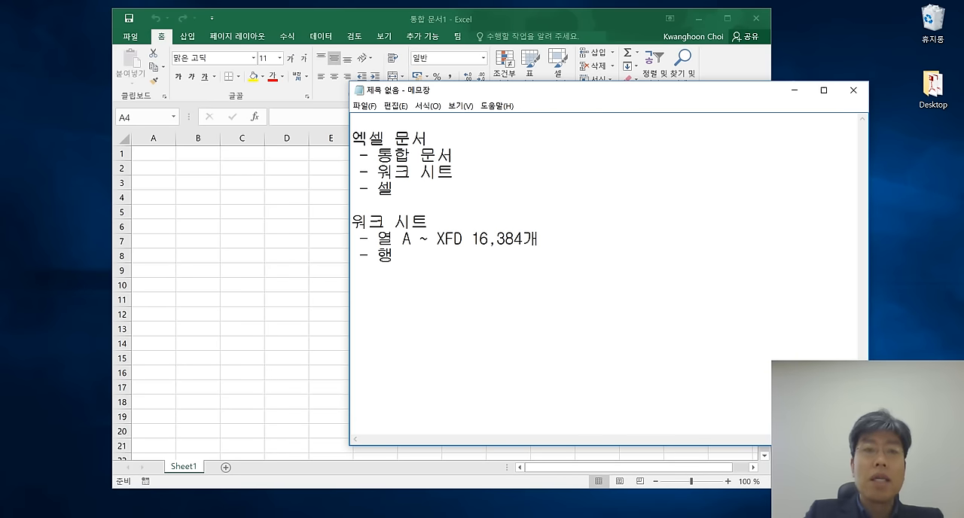
Append the row range "1 ~ 1,048,576" to the 행 item.
key("Down")
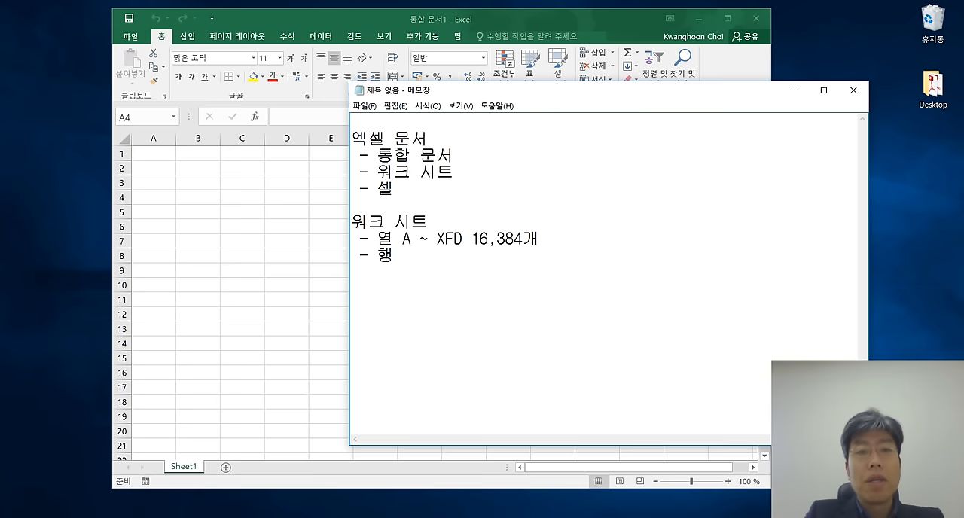
type("1 ~ ")
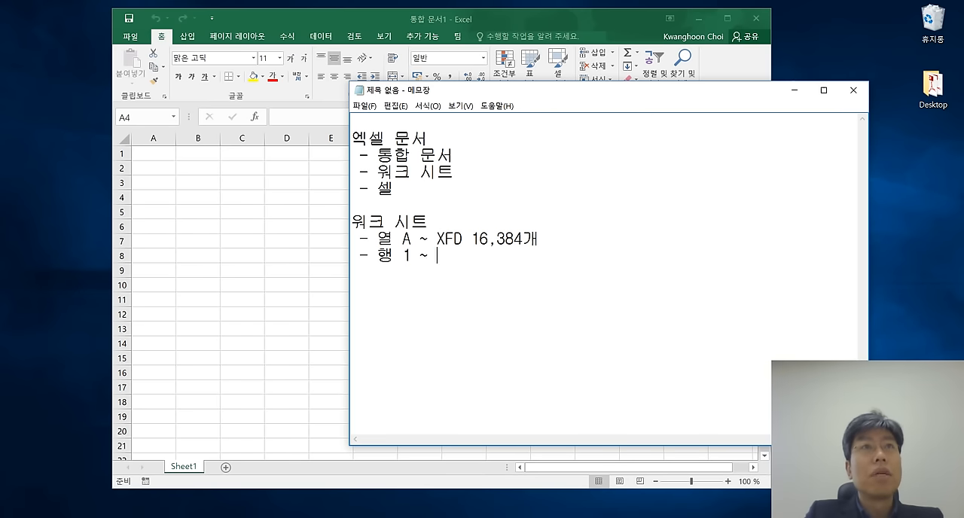
type("1,")
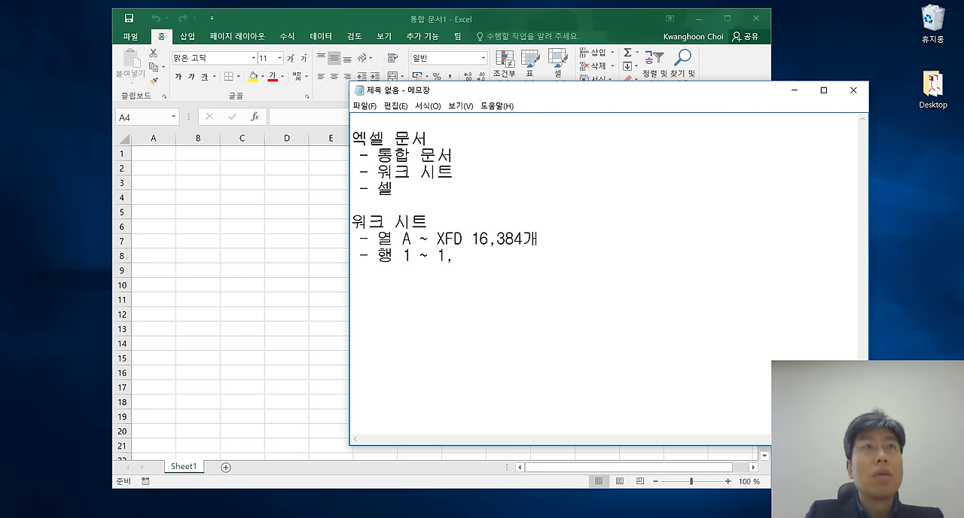
type("048")
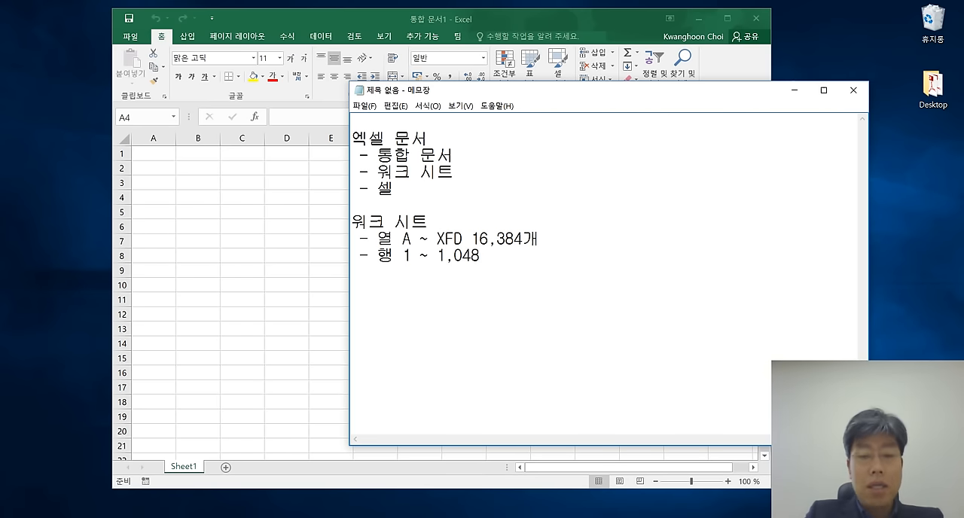
type(",576")
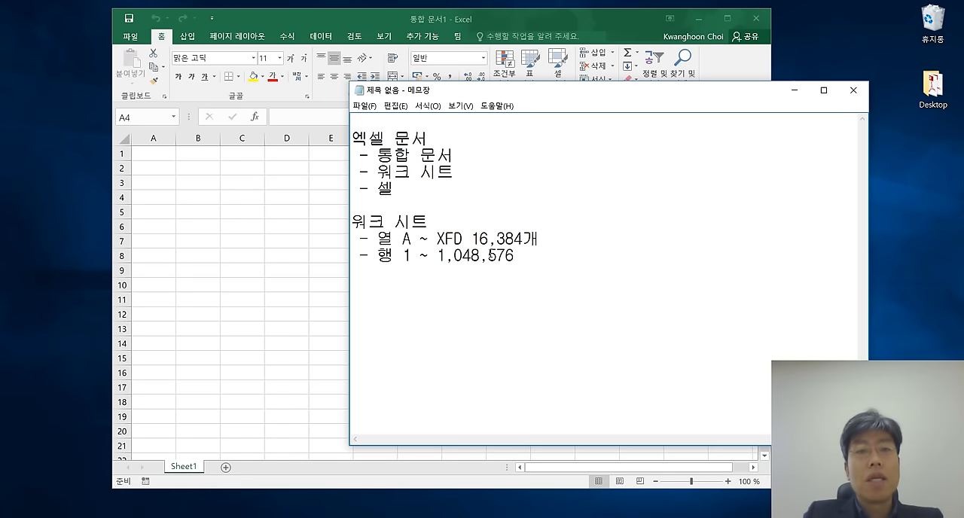
Switch to Excel and select cell B3, followed by cell B2, to examine their cell addresses.
left_click(235, 234)
left_click(195, 180)
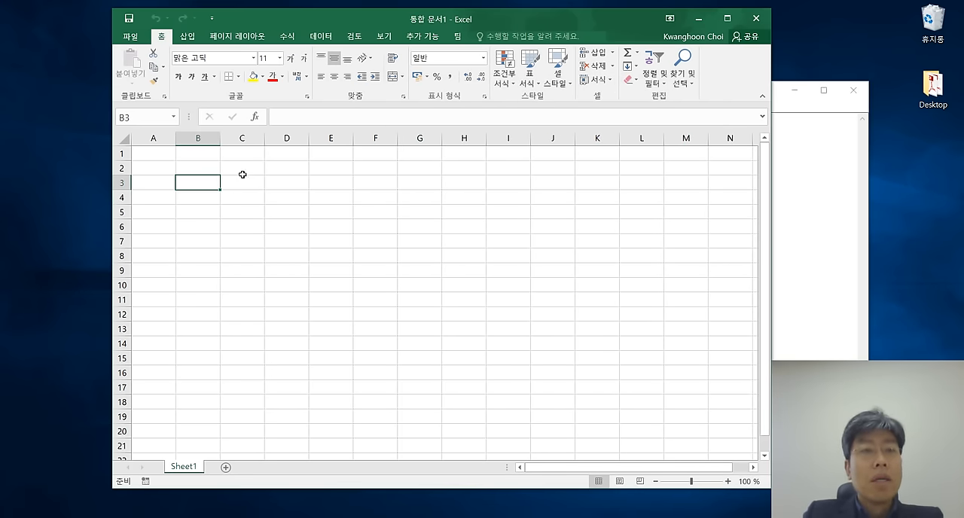
left_click(200, 166)
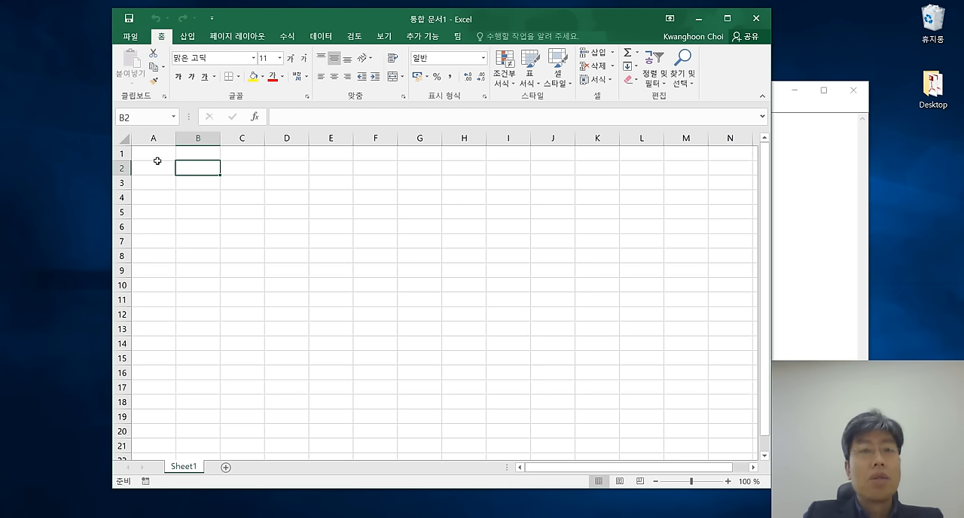
Return to Notepad and write "B2 셀" on its own line below the 워크 시트 list.
left_click(808, 191)
left_click(560, 286)
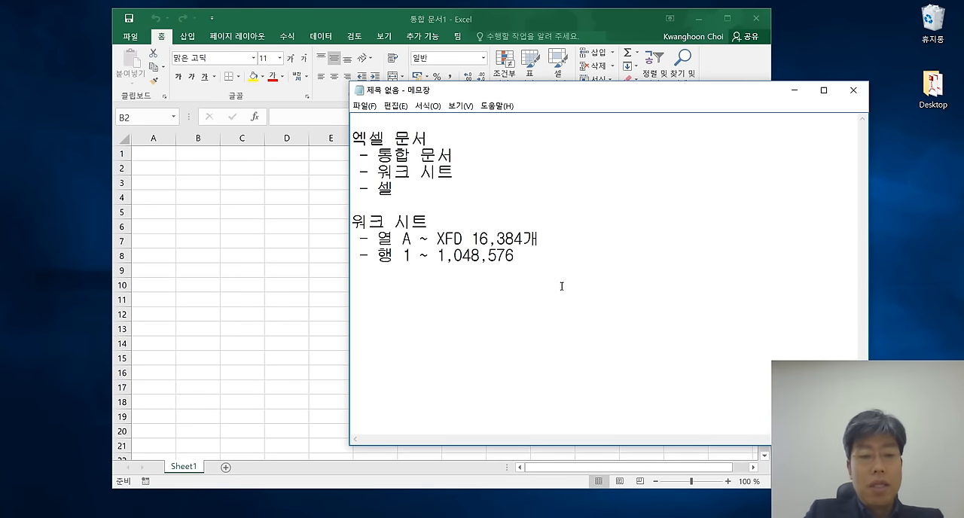
type("ㅠ")
key("BackSpace")
key("Hangul")
type("B2 ")
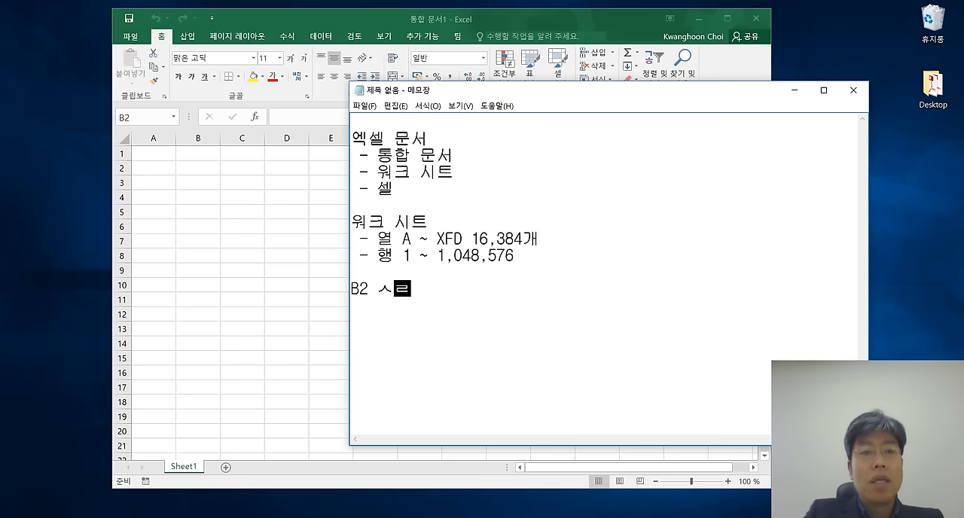
type("셀")
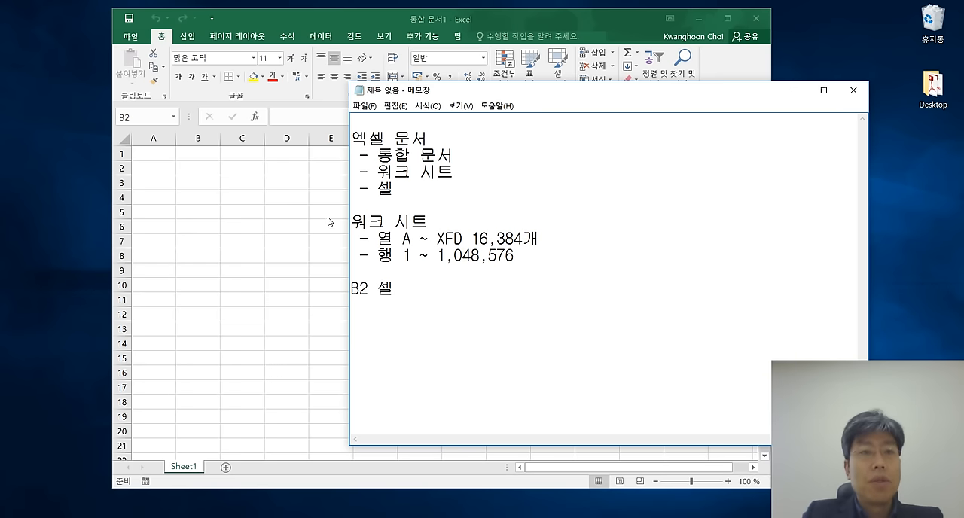
Check cell B2 in Excel, then insert the heading "셀 주소 (또는 셀 참조)" above the "B2 셀" line in Notepad.
left_click(196, 166)
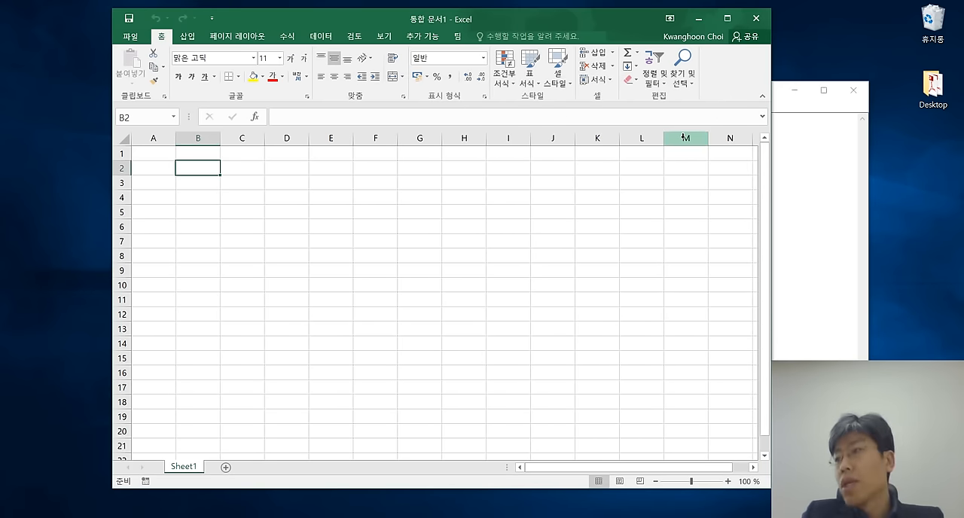
left_click(803, 252)
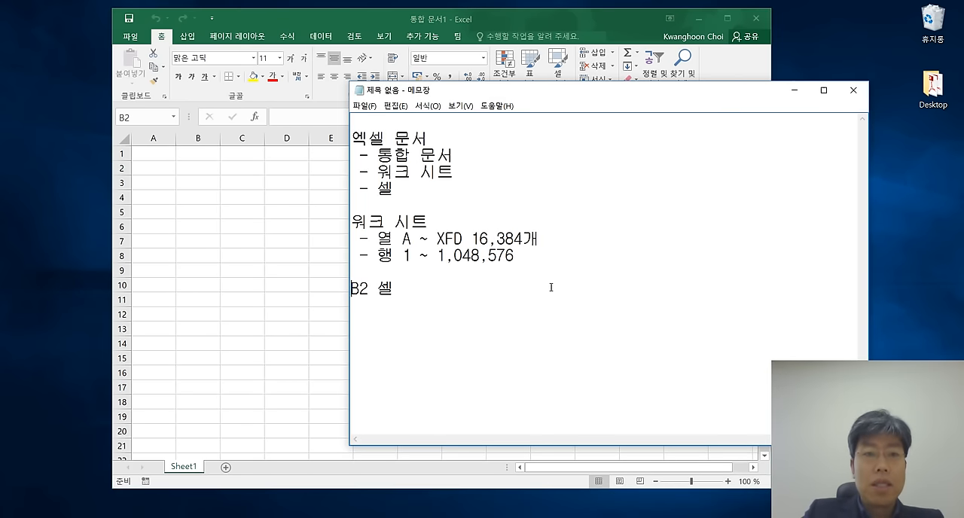
key("Return")
type("tpf")
key("BackSpace")
key("BackSpace")
key("BackSpace")
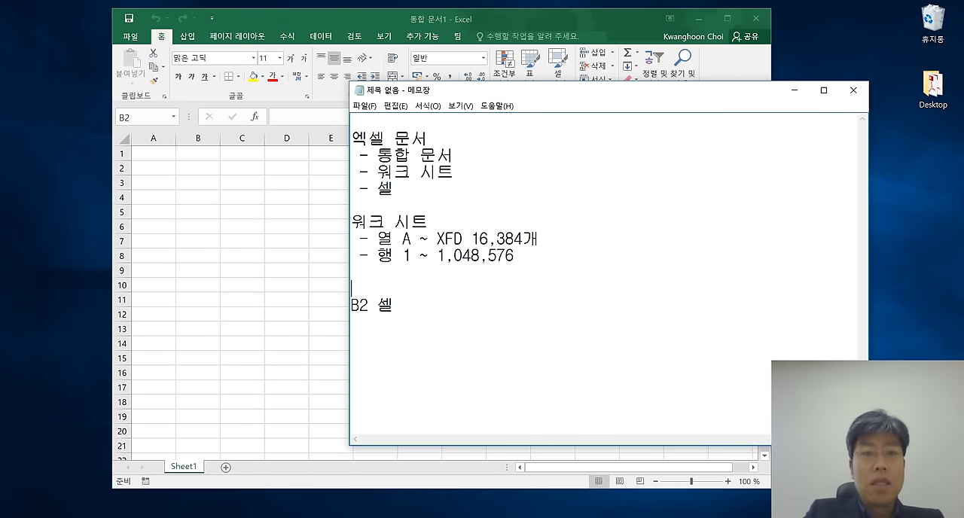
key("Hangul")
type("셀 주소 (또는 세")
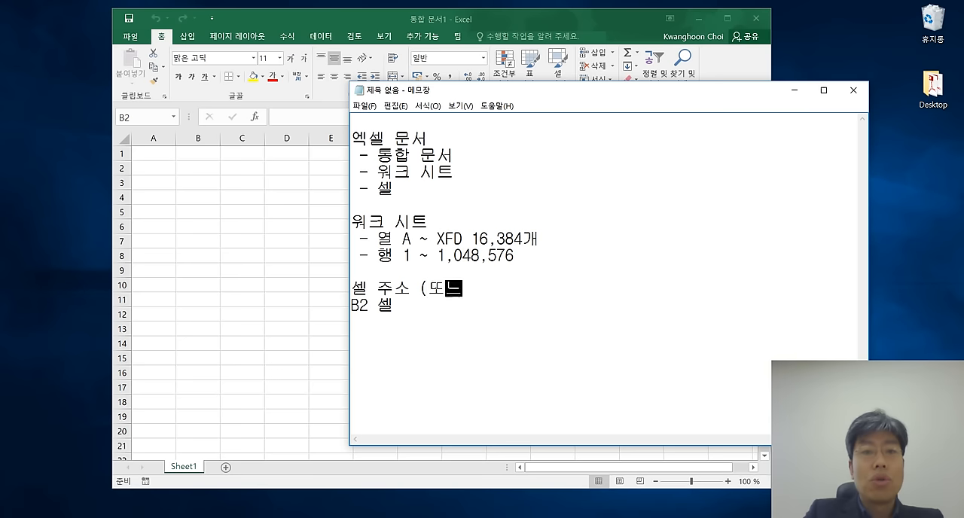
type("ㄹ 참조)")
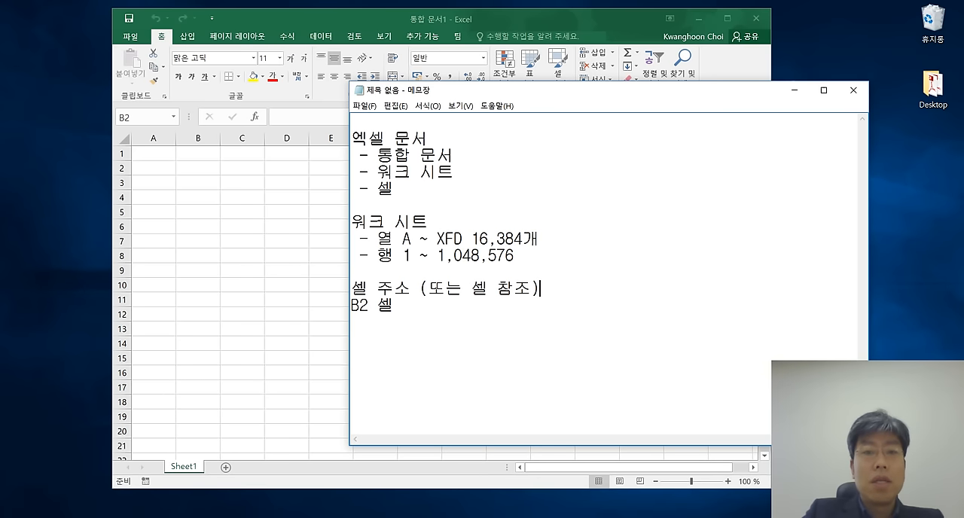
Prefix the "B2 셀" line with "- 예)" to mark it as an example list item.
key("Down")
key("Left")
type("- 예)")
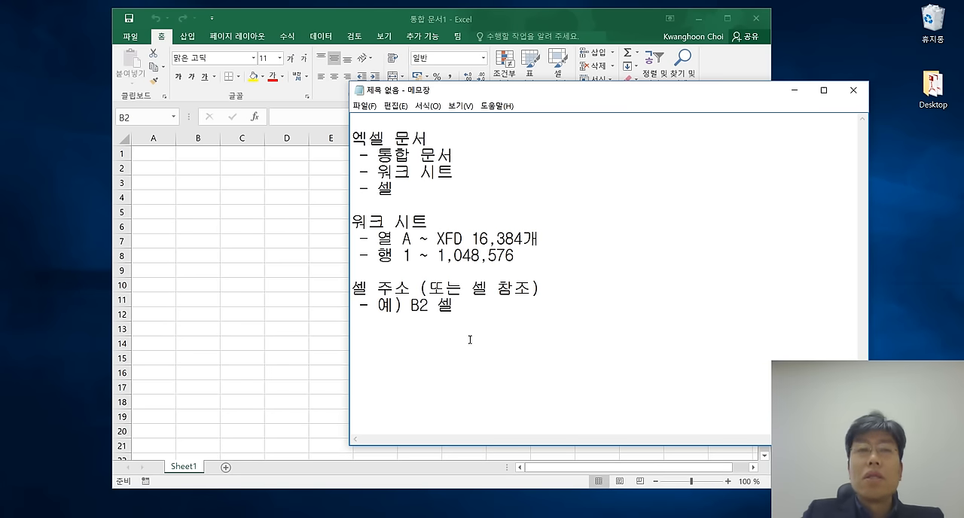
Switch to Excel and select various cells, including E7, E6, C7, B2, A12 and J14, to examine the address shown for each.
left_click(278, 227)
left_click(340, 239)
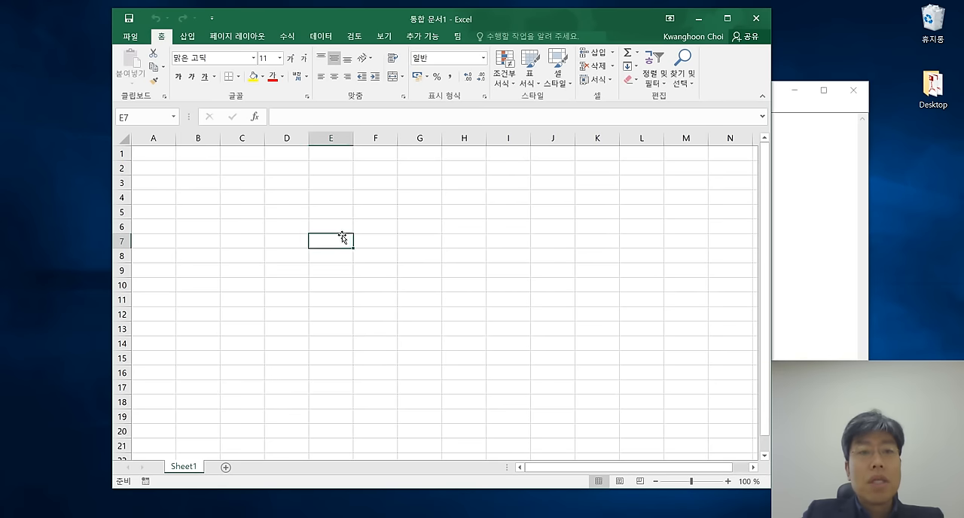
left_click(229, 280)
left_click(339, 225)
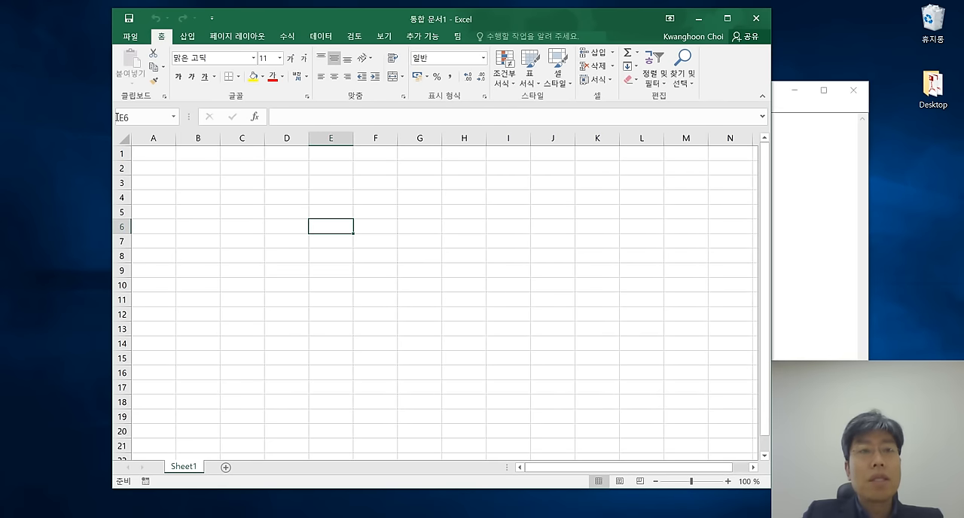
left_click(230, 247)
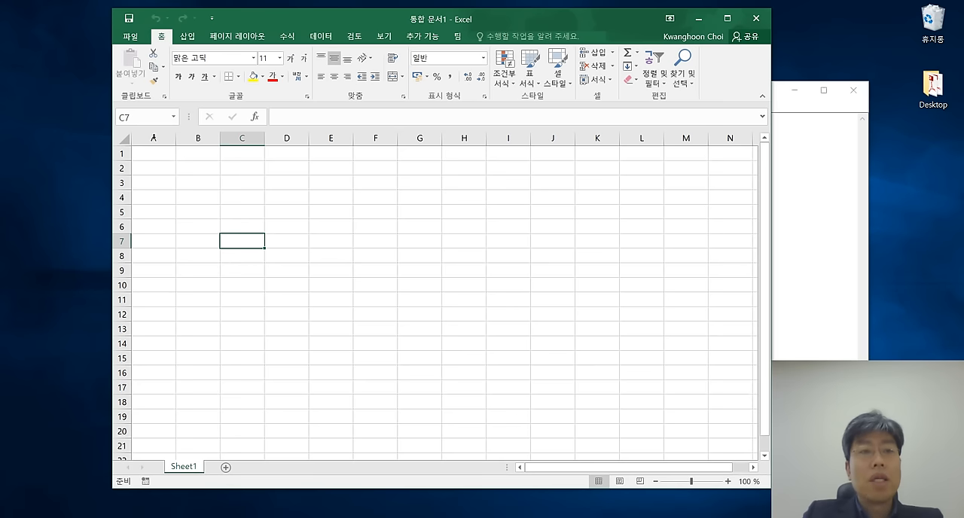
left_click(196, 172)
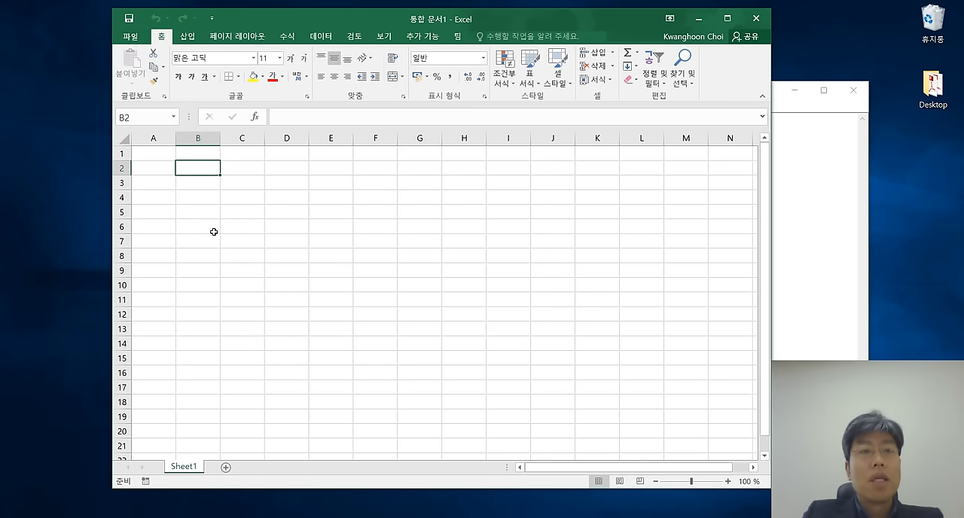
left_click(152, 316)
left_click(551, 342)
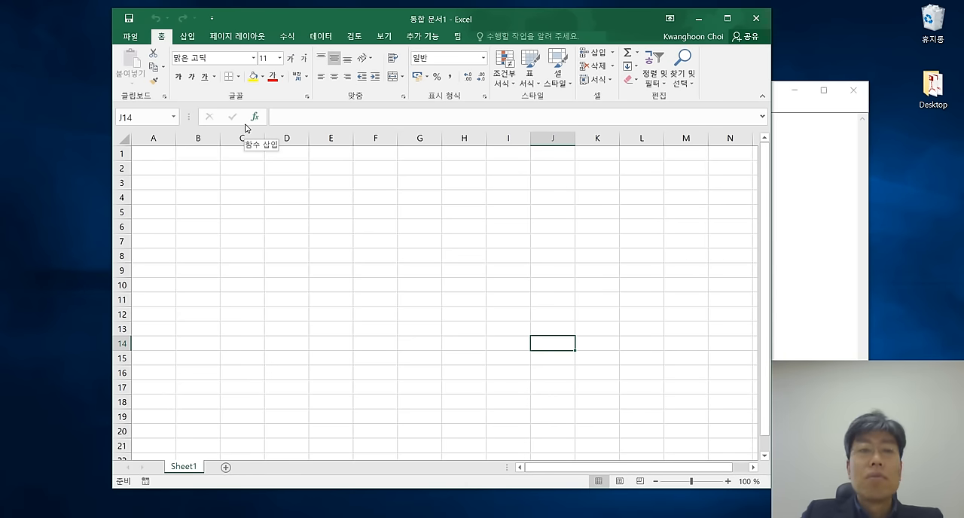
Select various cells, including E6, E5, D9 and E4, to examine the address shown for each.
left_click(324, 223)
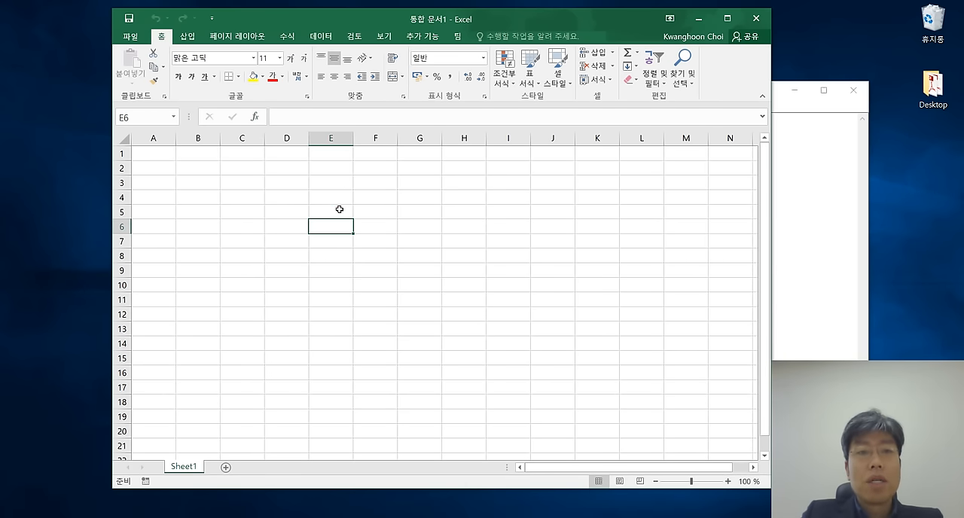
left_click(340, 209)
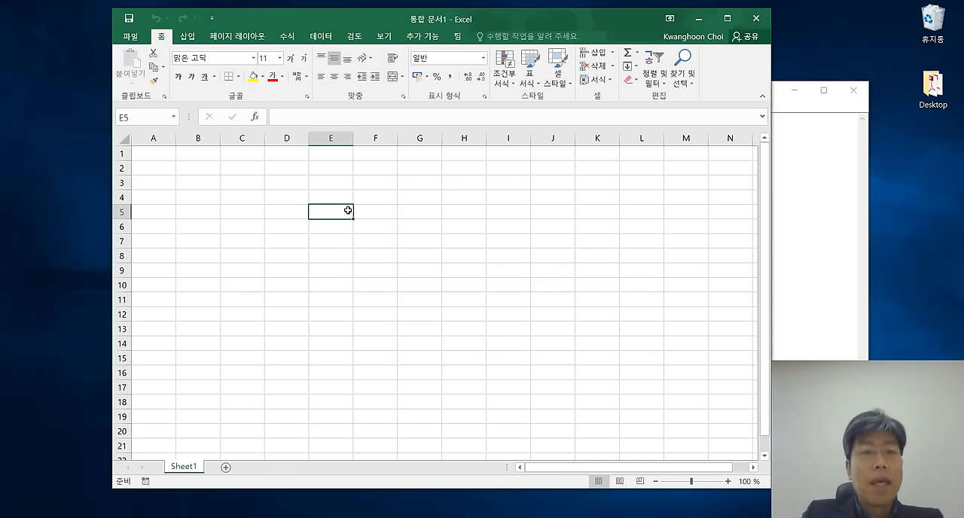
left_click(294, 269)
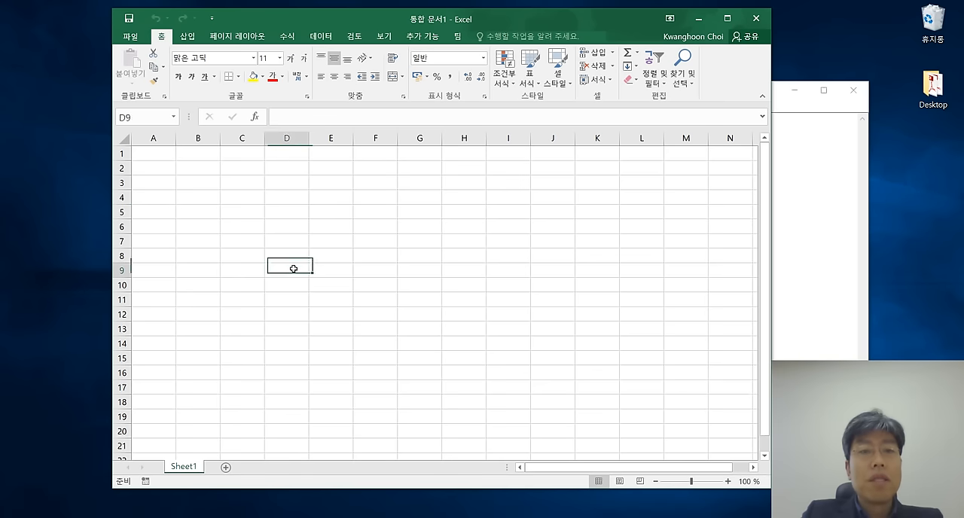
left_click(224, 265)
left_click(229, 226)
left_click(367, 222)
left_click(289, 270)
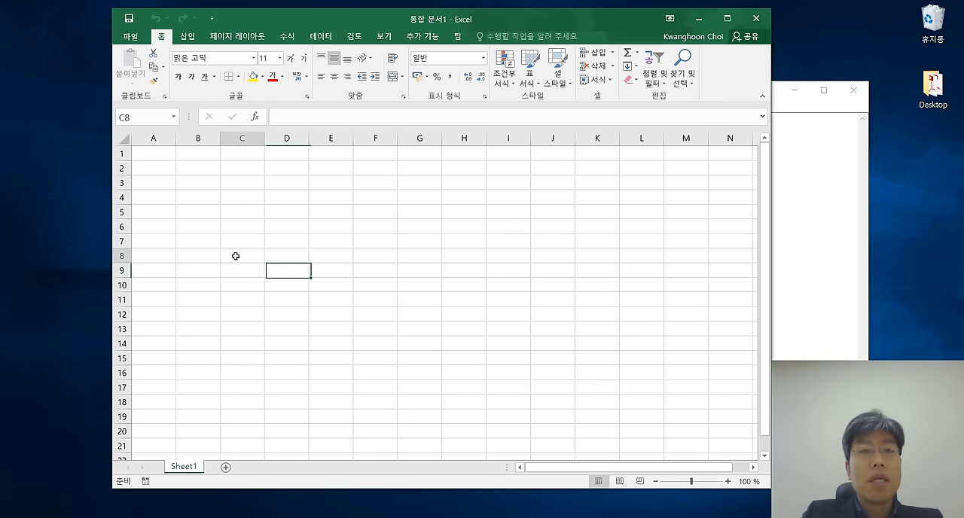
left_click(238, 268)
left_click(348, 198)
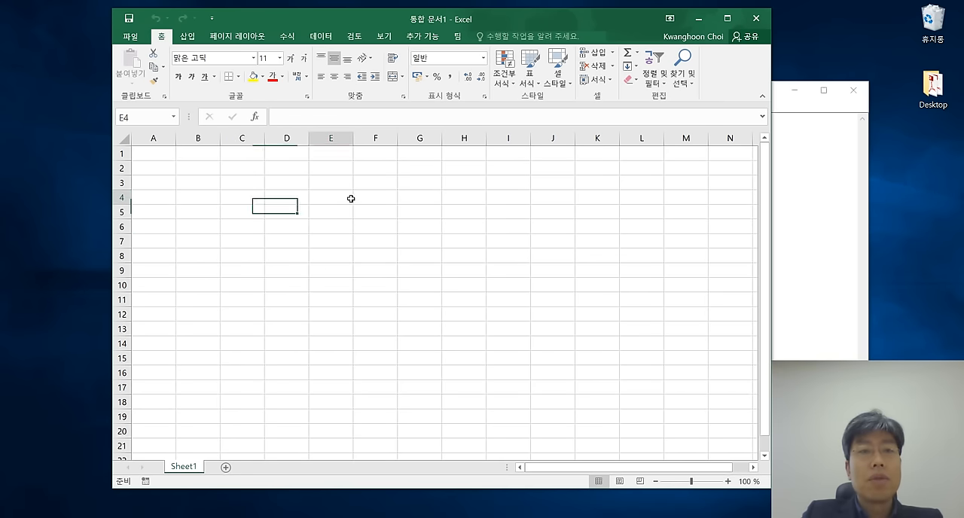
Try the formula =B2+B3 in cell G9, reselect the cell to check it, and clear the cell's contents.
left_click(335, 115)
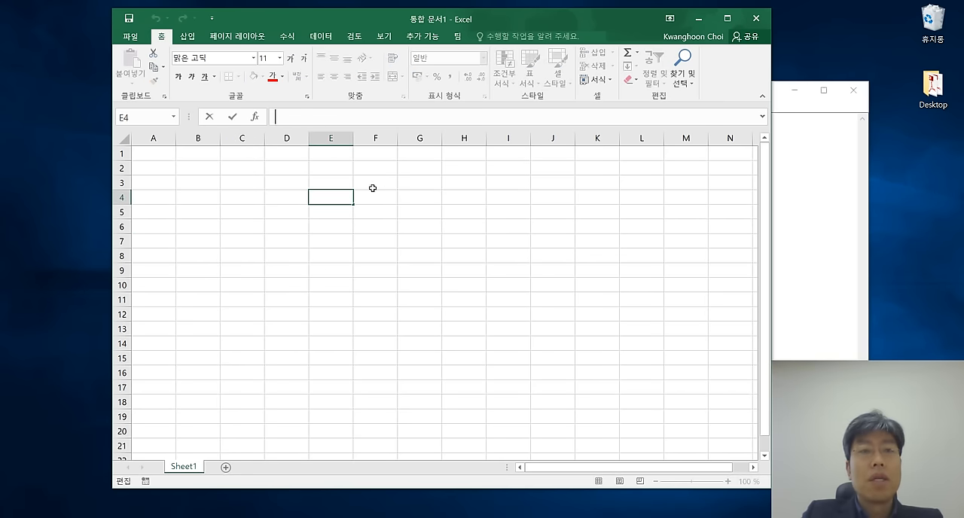
left_click(404, 268)
type("=B")
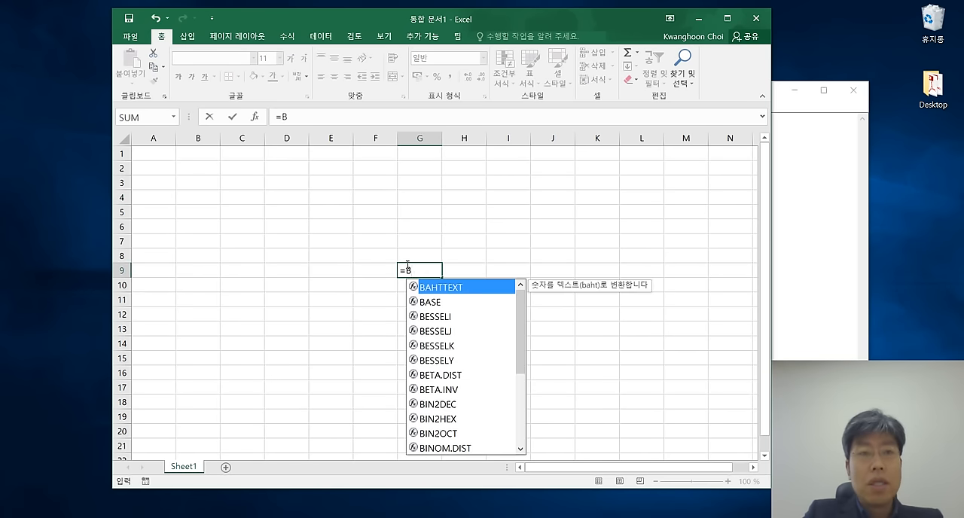
type("2+B3")
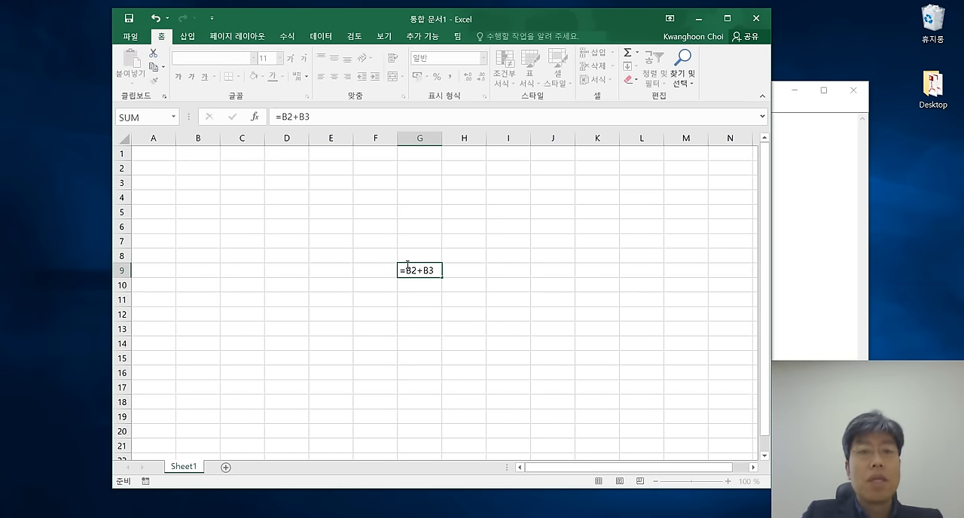
key("Return")
left_click(416, 273)
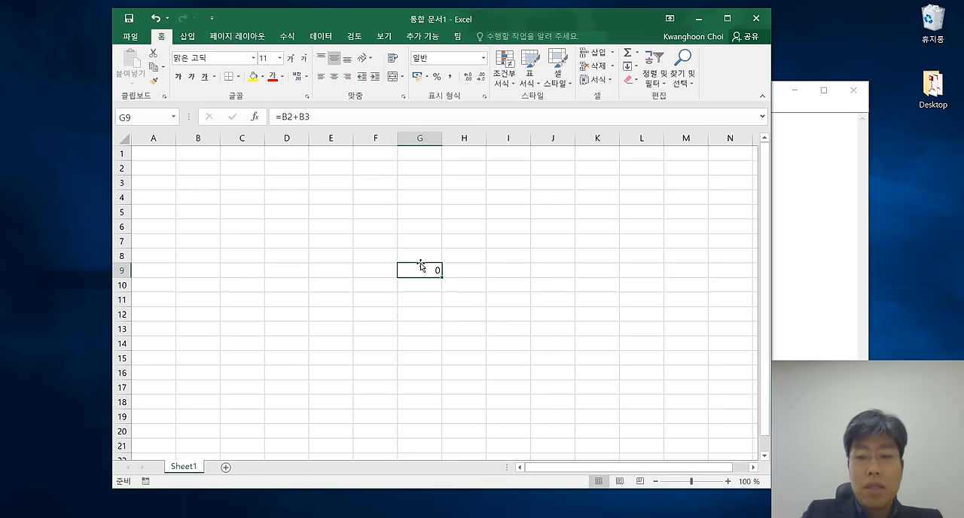
key("BackSpace")
key("Return")
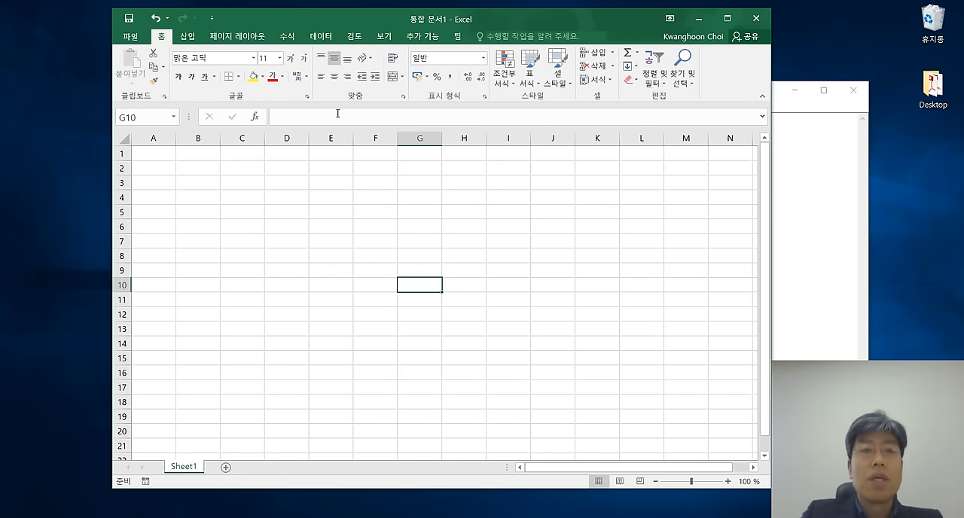
Examine the formula bar with cell E6 selected, then make F9 the active cell.
left_click(339, 117)
left_click(324, 228)
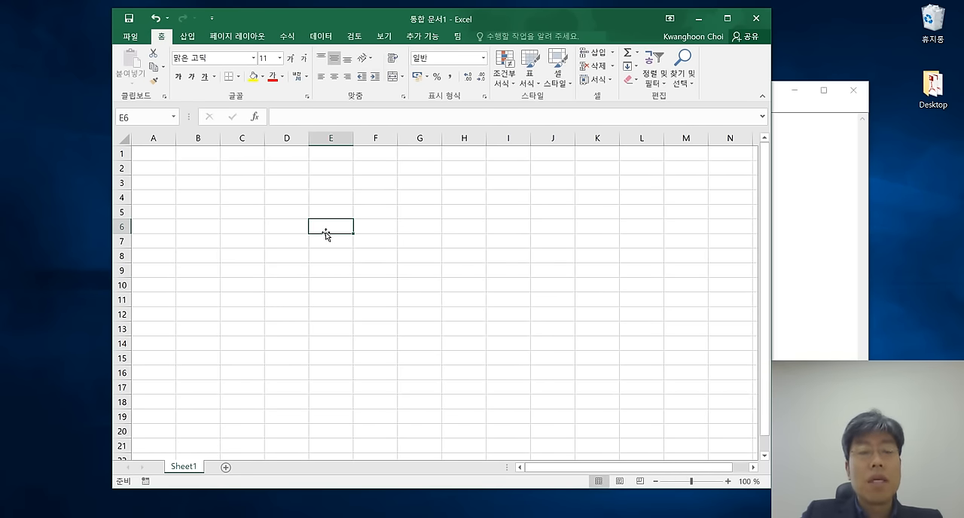
left_click(360, 116)
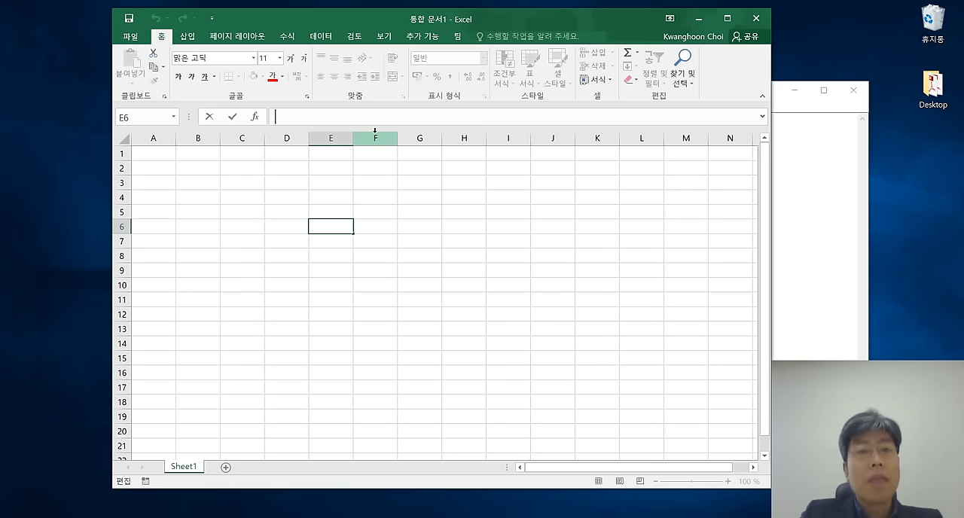
left_click(379, 273)
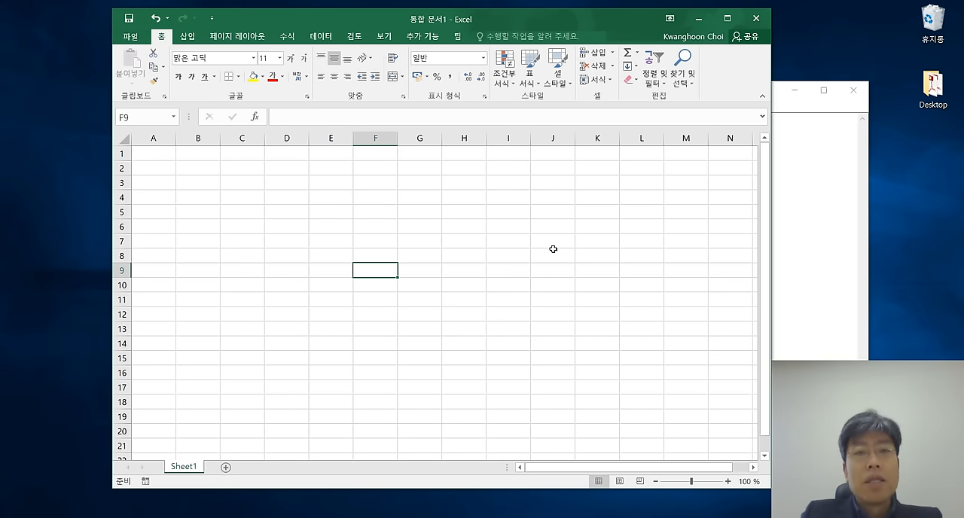
Move the active cell around the worksheet one cell at a time, from F9 through A2, E8, A1, A7, H7 and F1 to E6.
key("Up")
key("Up")
key("Up")
key("Up")
key("Up")
key("Up")
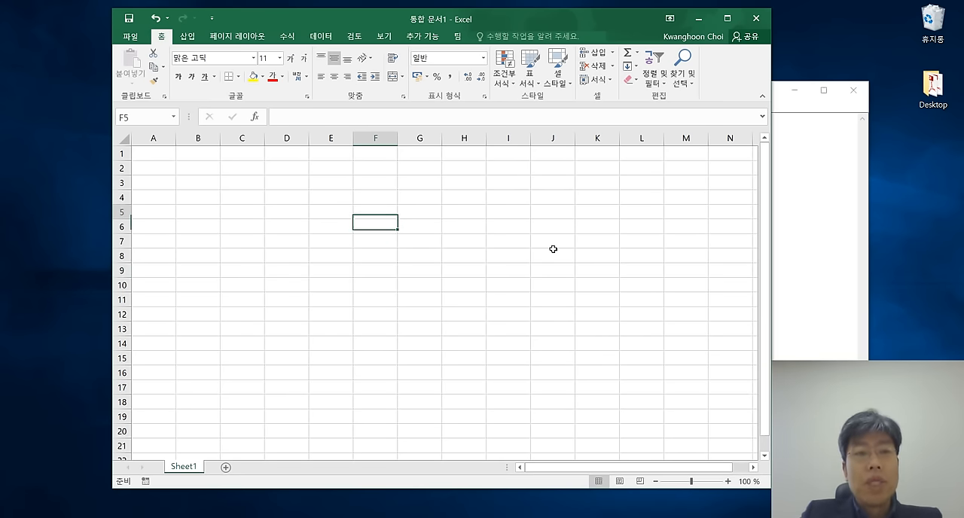
key("Left")
key("Left")
key("Left")
key("Left")
key("Up")
key("Left")
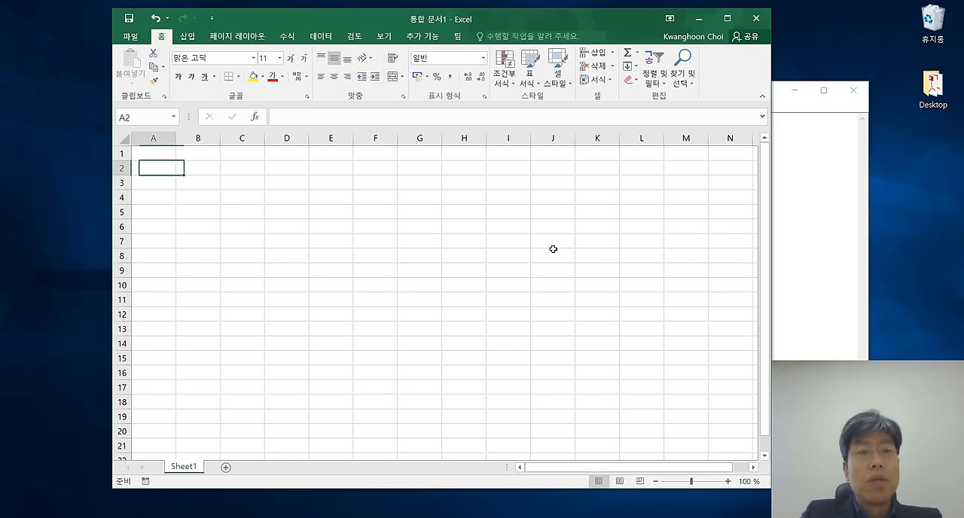
key("Up")
key("Down")
key("Right")
key("Left")
key("Down")
key("Right")
key("Right")
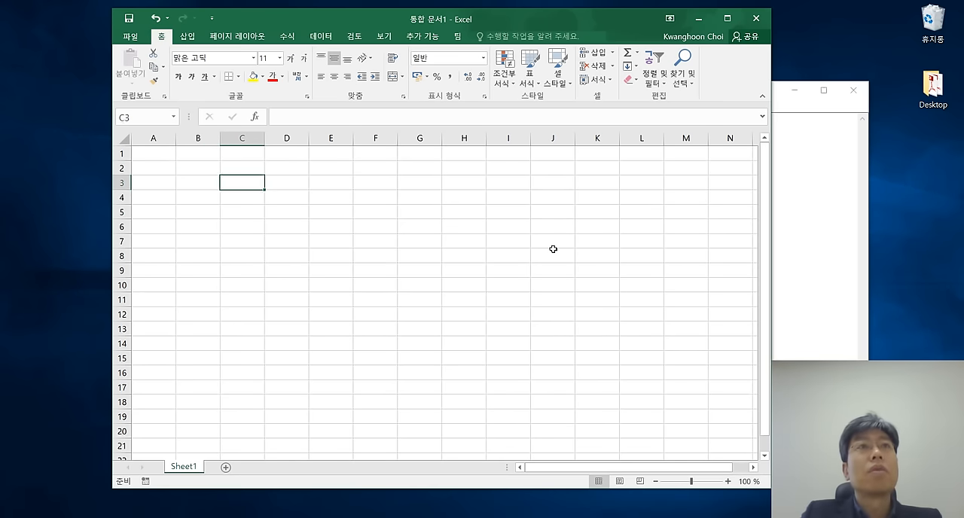
key("Down")
key("Down")
key("Down")
key("Down")
key("Down")
key("Right")
key("Right")
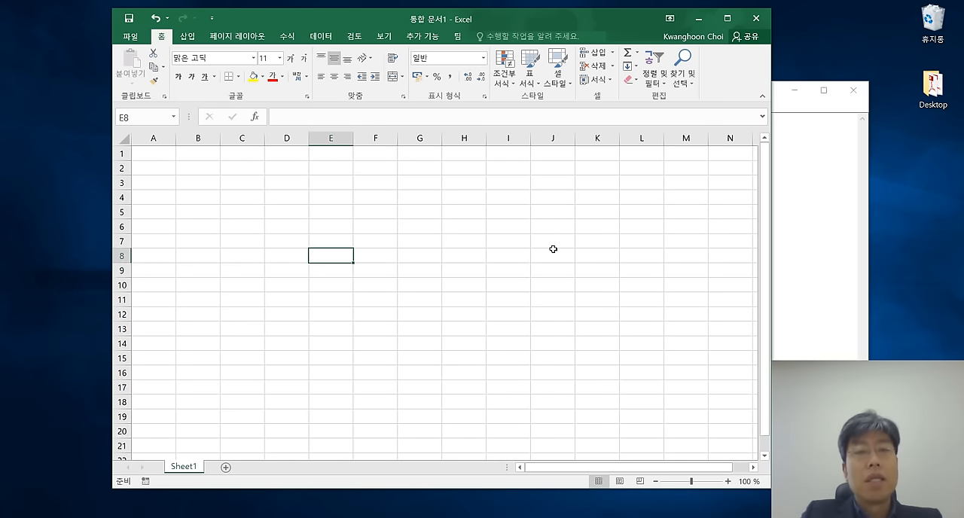
key("Up")
key("Up")
key("Up")
key("Up")
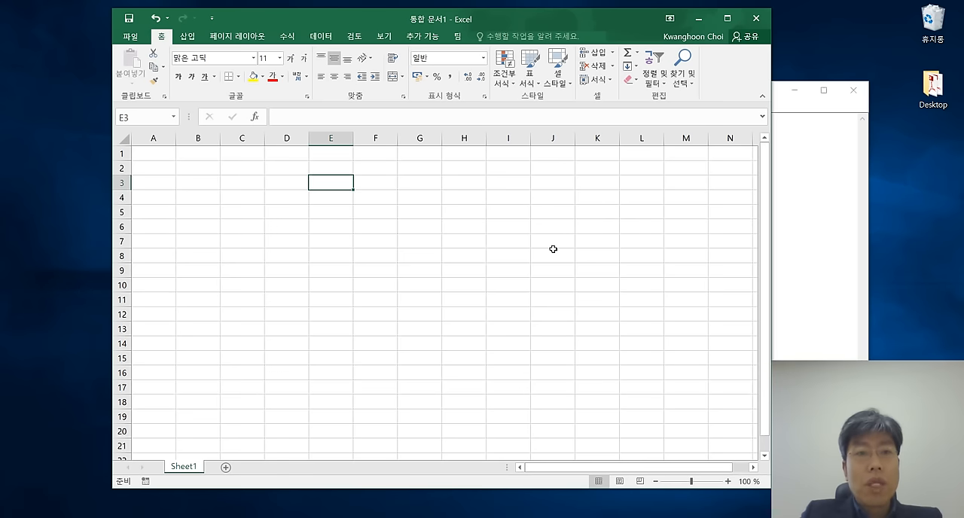
key("Up")
key("Up")
key("Up")
key("Left")
key("Left")
key("Left")
key("Left")
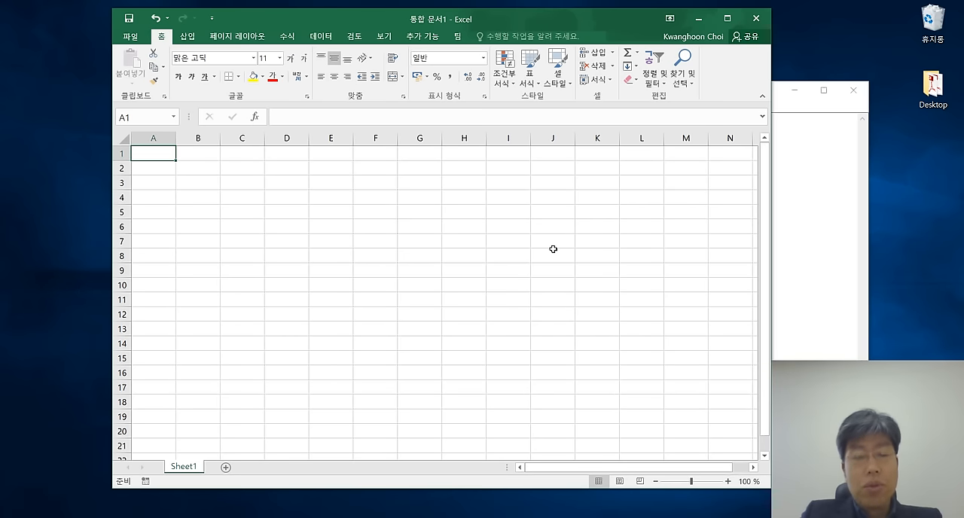
key("Down")
key("Down")
key("Down")
key("Down")
key("Down")
key("Down")
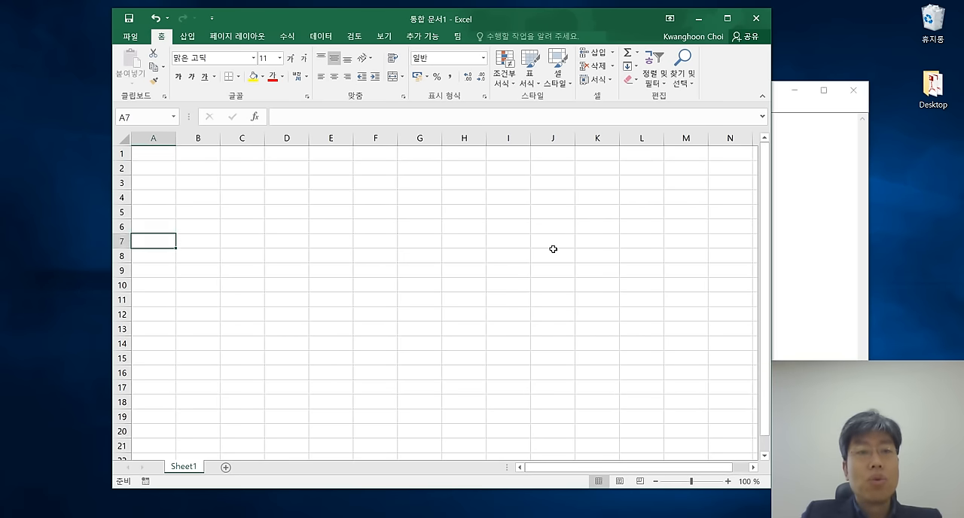
key("Right")
key("Right")
key("Right")
key("Right")
key("Right")
key("Right")
key("Right")
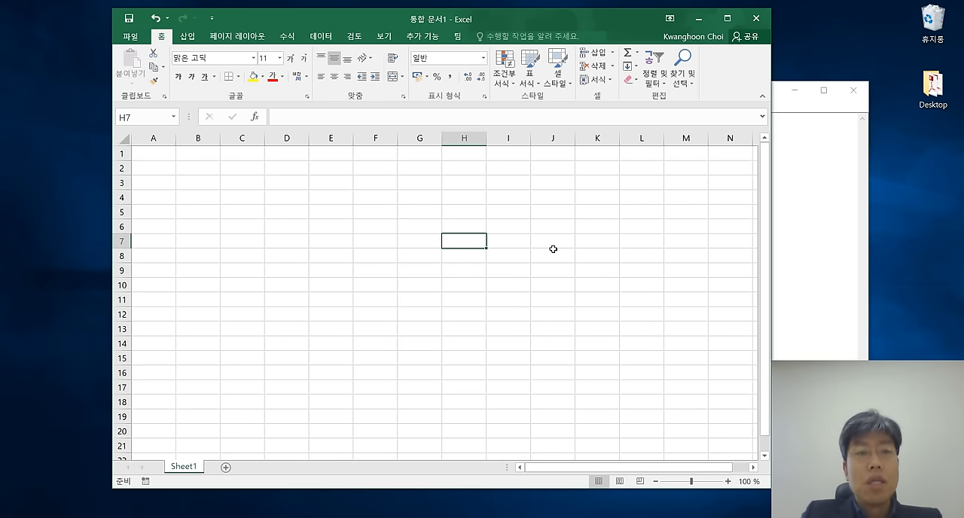
key("Up")
key("Up")
key("Up")
key("Up")
key("Up")
key("Up")
key("Left")
key("Left")
key("Left")
key("Left")
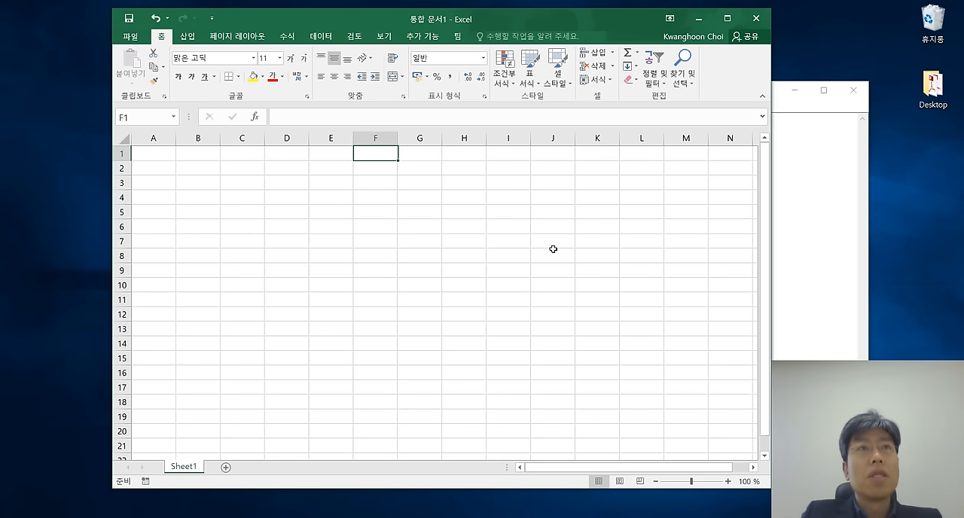
key("Left")
key("Down")
key("Down")
key("Down")
key("Right")
key("Right")
key("Down")
key("Down")
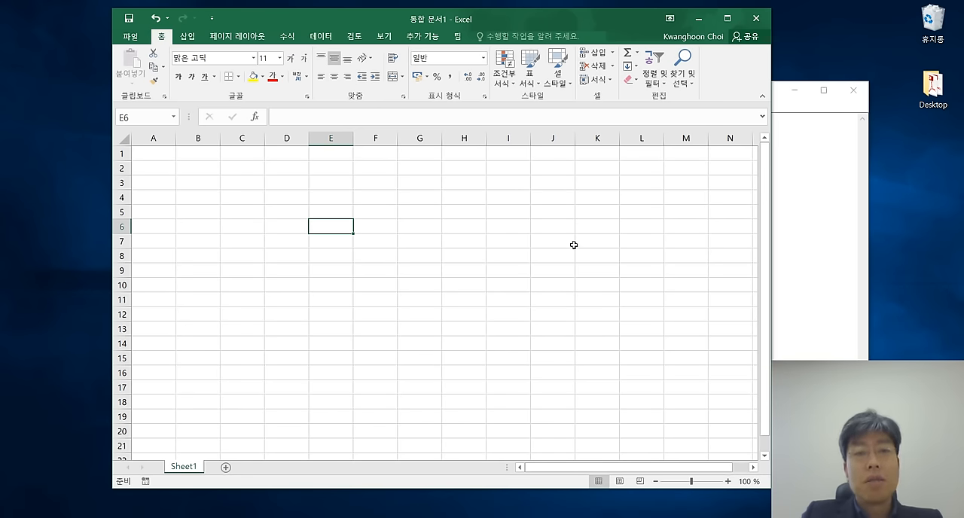
Switch to Notepad, shift its window partly clear of Excel, and write "Ctrl+Home" a few lines below the "- 예) B2 셀" line.
left_click(779, 198)
left_click_drag(680, 99, 755, 96)
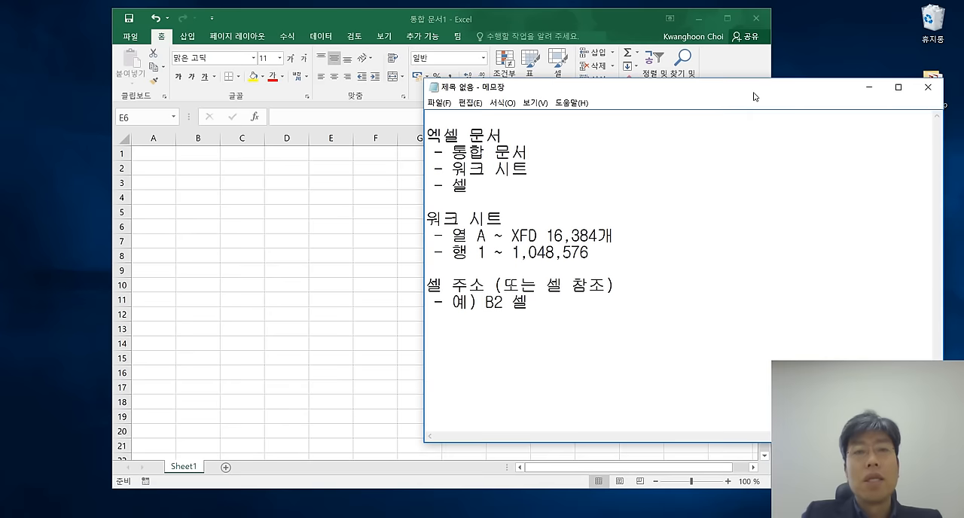
left_click(450, 334)
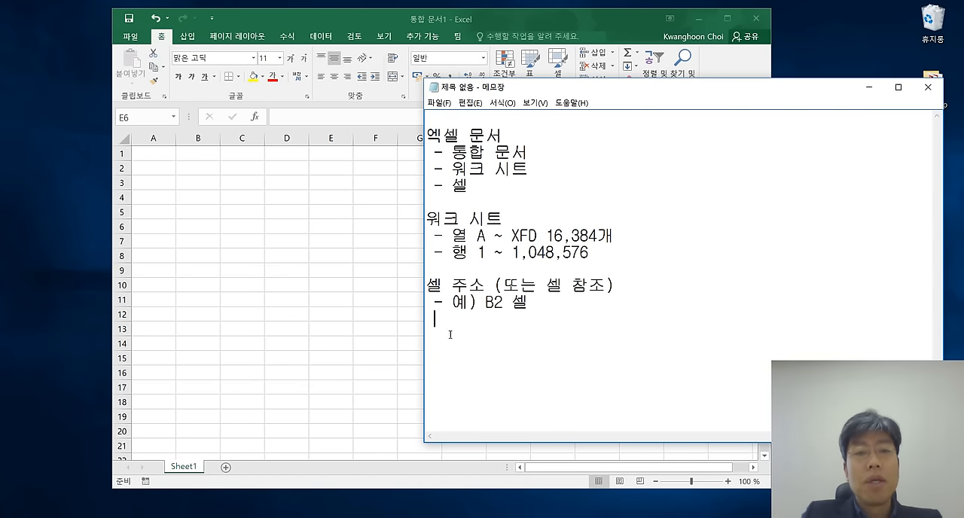
key("Return")
key("Return")
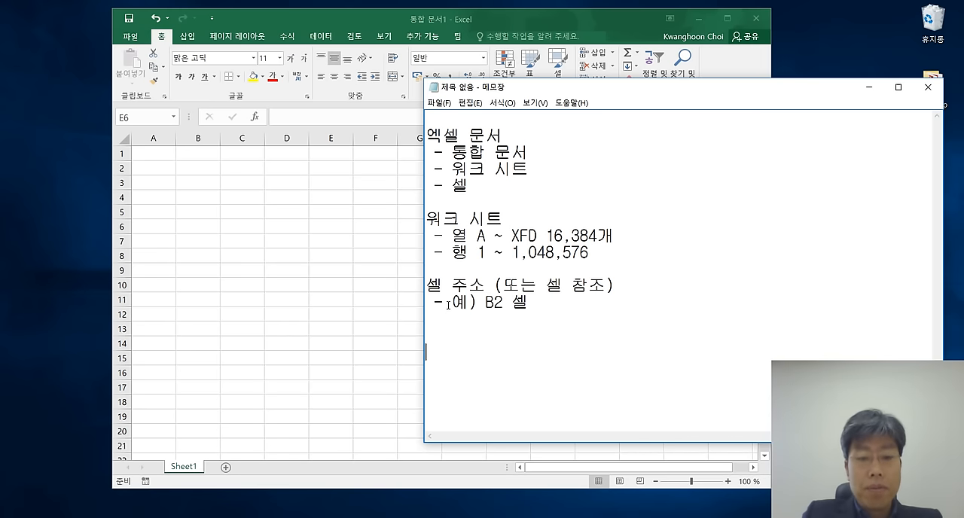
type("Ctrm")
key("BackSpace")
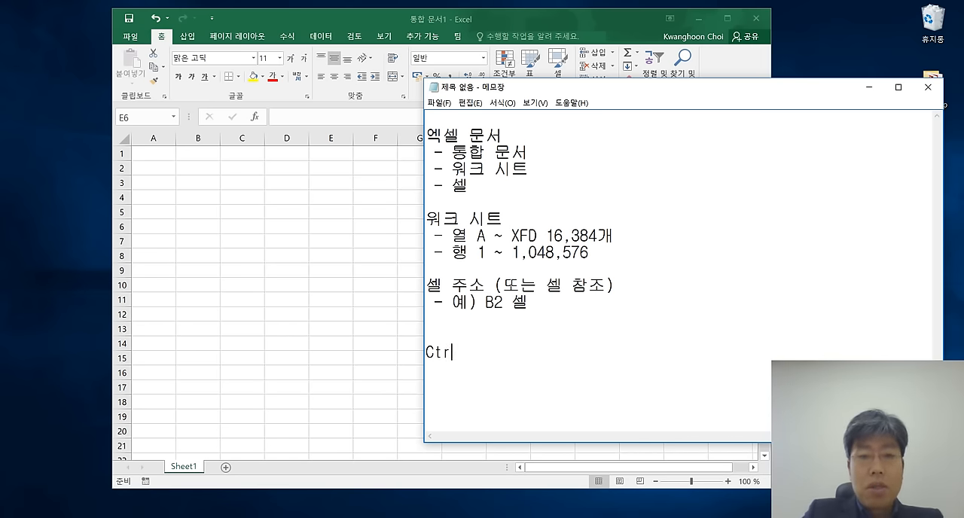
type("l+")
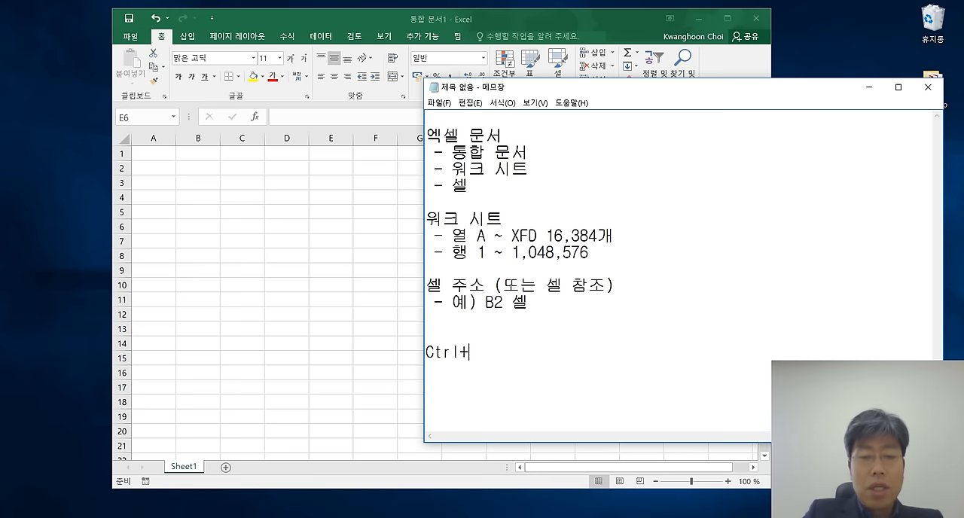
type("Home")
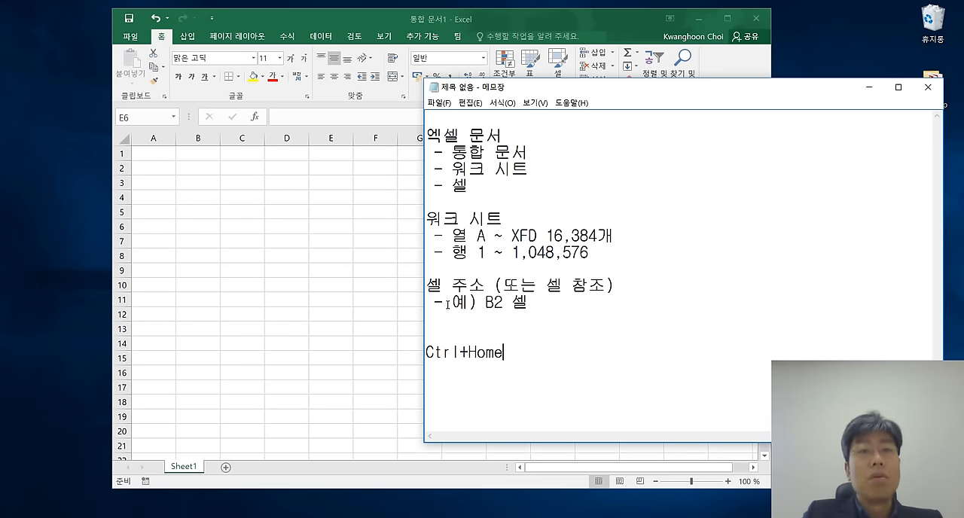
Switch to Excel and jump straight from cell E6 to cell A1.
left_click(366, 273)
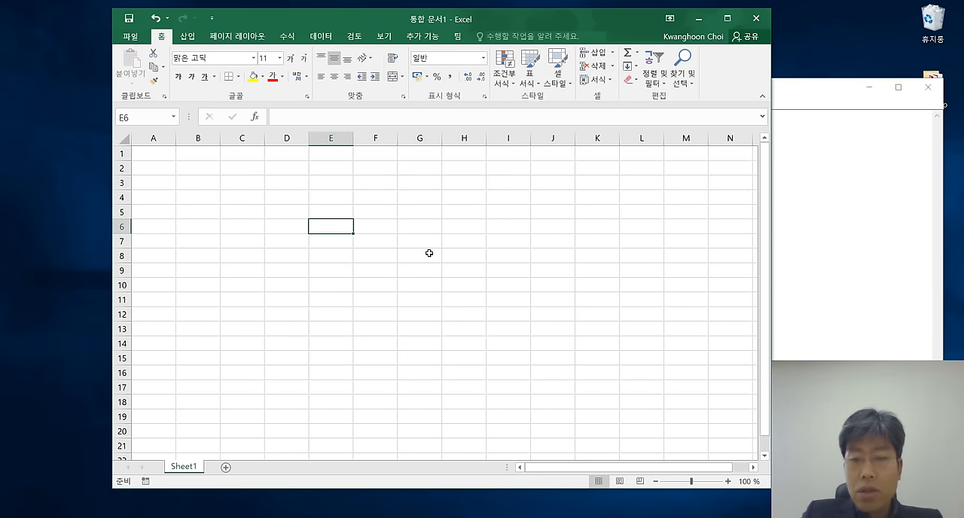
key("ctrl+Home")
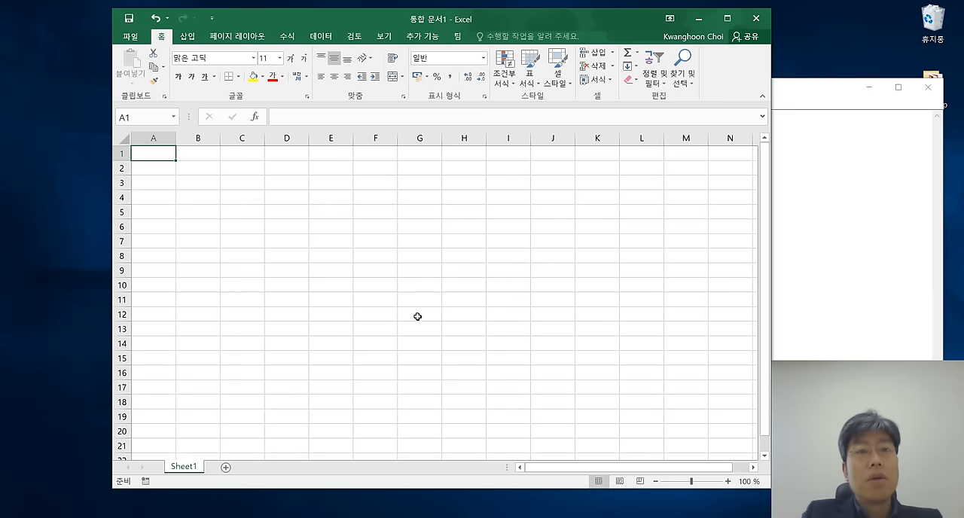
Switch to Notepad and write the heading "워크시트 순회 방법" on the line above "Ctrl+Home".
left_click(783, 255)
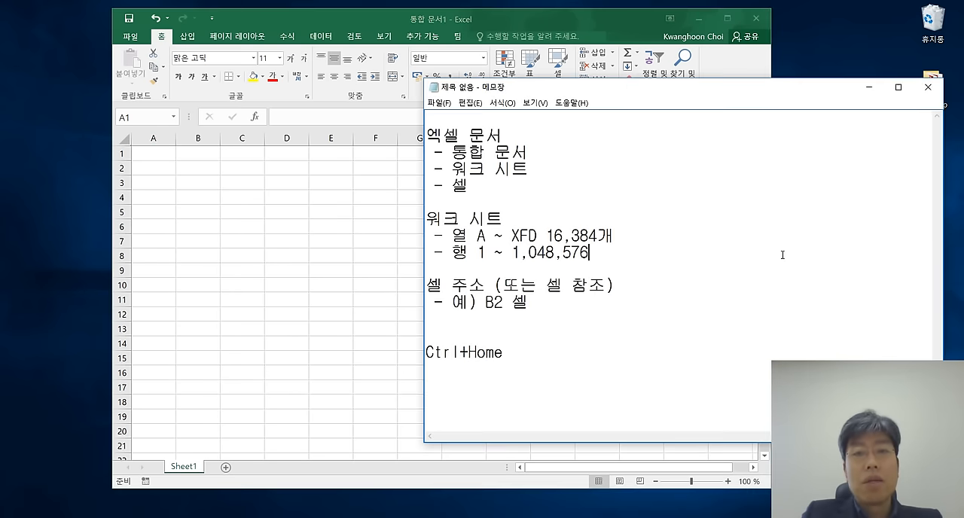
left_click_drag(534, 352, 422, 353)
left_click(529, 355)
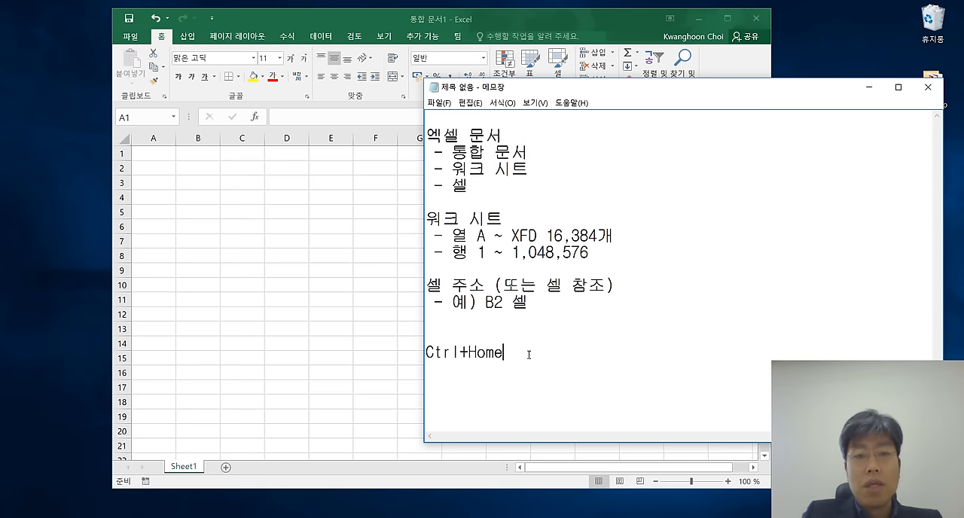
key("Up")
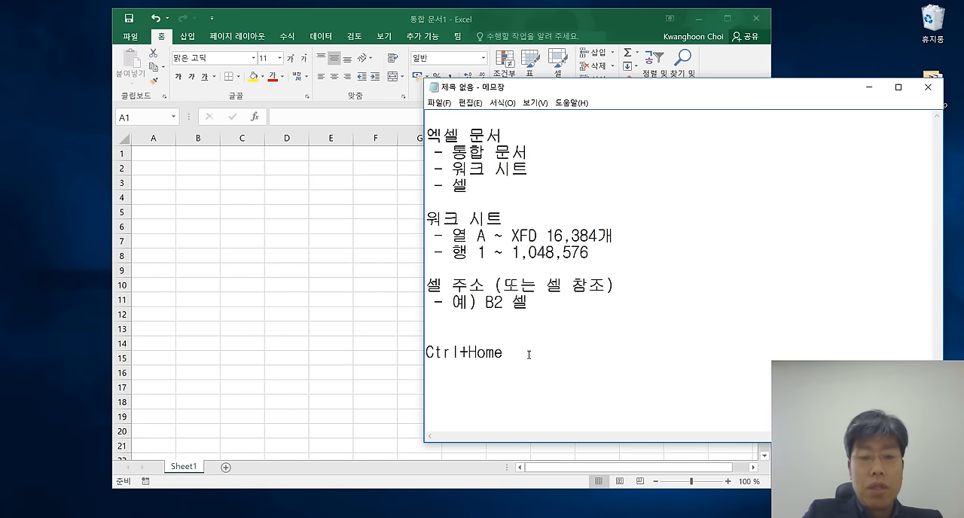
type("dnjz")
key("BackSpace")
key("BackSpace")
key("BackSpace")
key("BackSpace")
key("Hangul")
type("워")
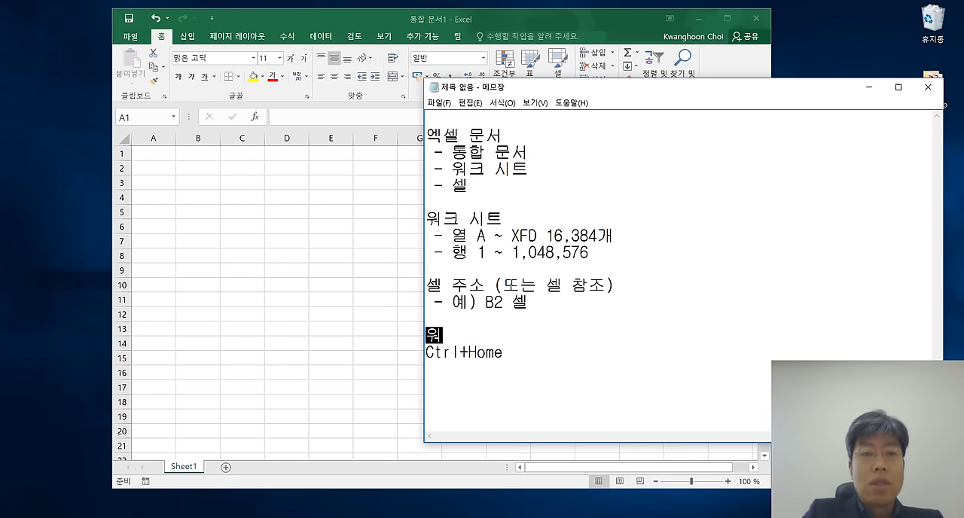
type("크시트 순회 ")
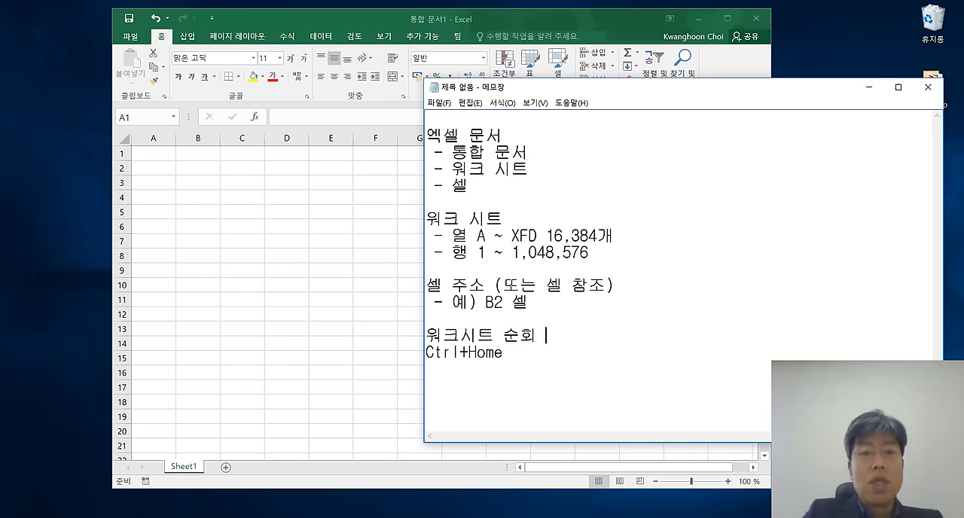
type("방법")
Insert a blank line below the "워크시트 순회 방법" heading and turn "Ctrl+Home" into the indented list item "- Ctrl+Home".
key("Down")
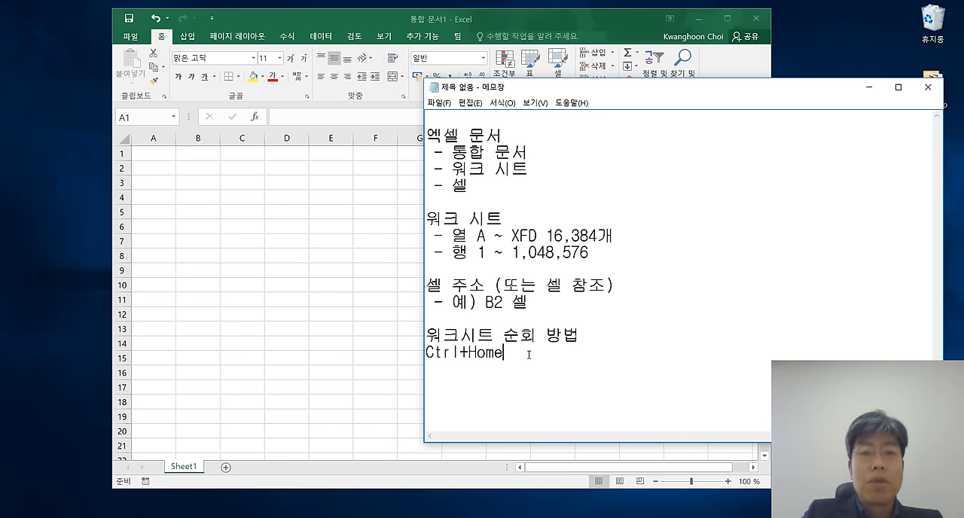
key("Left")
key("Left")
key("Left")
key("Return")
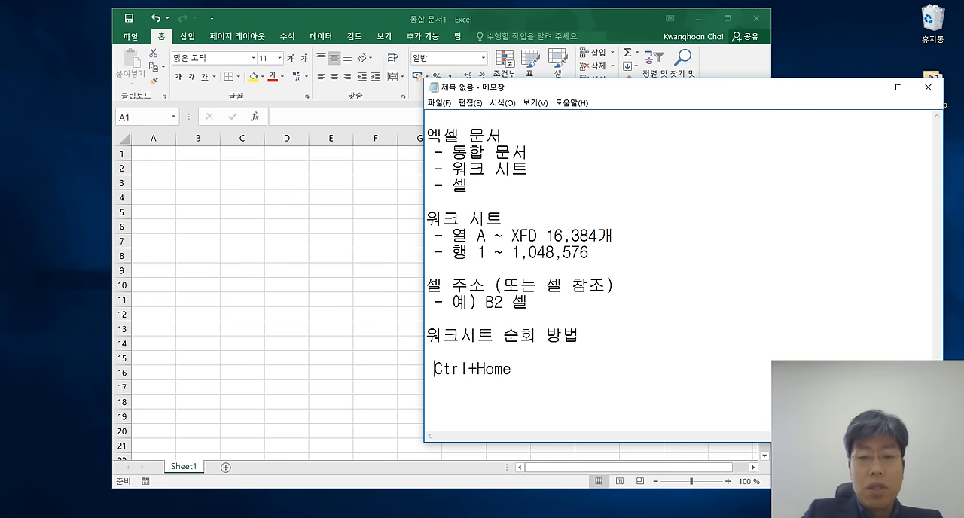
type("-")
Switch to Excel, make D19 the active cell, and jump straight back to A1.
key("alt+Tab")
left_click(302, 419)
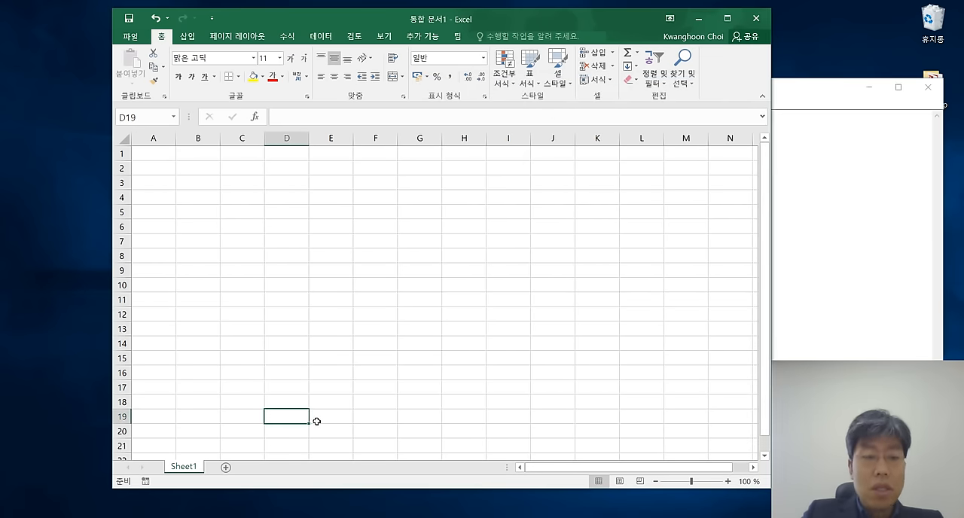
key("ctrl+Home")
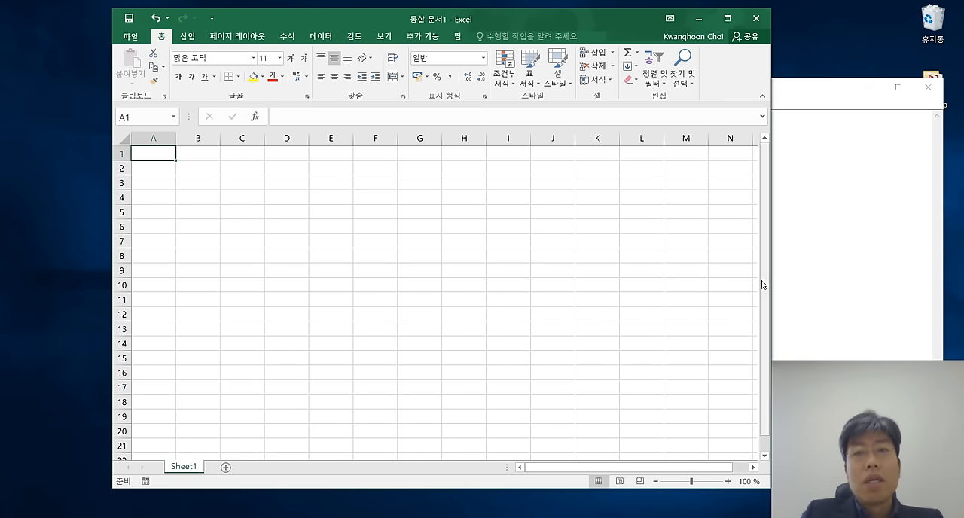
Switch to Notepad and add the list item "- Ctrl+End" on a new line below "- Ctrl+Home".
left_click(921, 277)
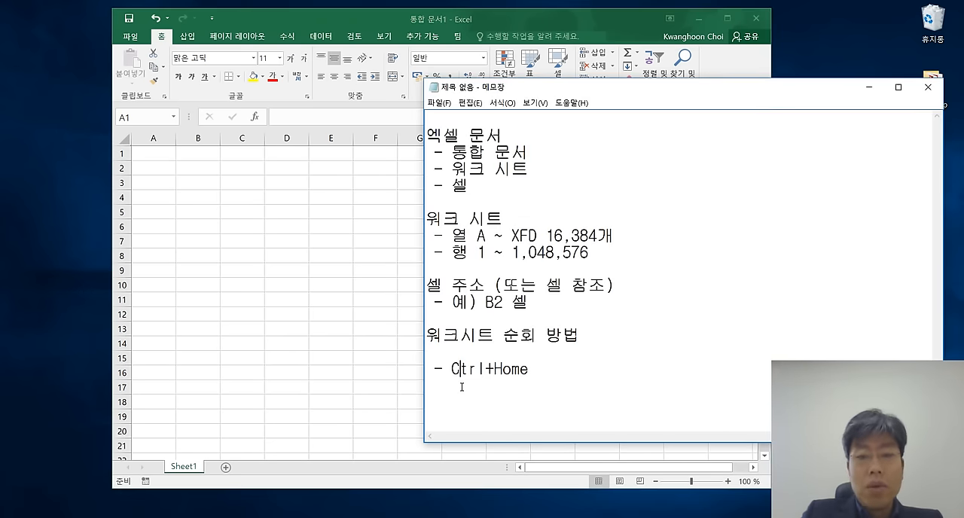
key("Right")
key("Right")
key("Right")
key("Right")
key("Return")
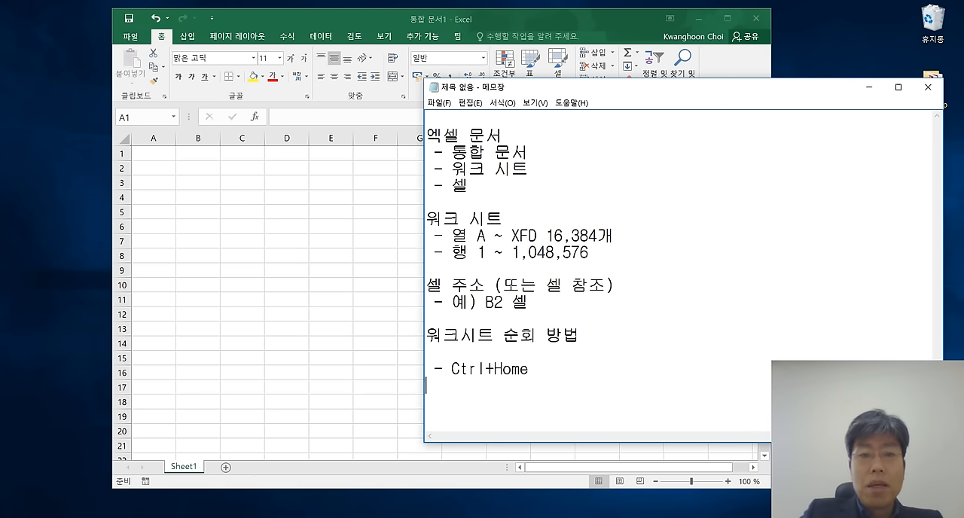
type("- ㅂ")
key("BackSpace")
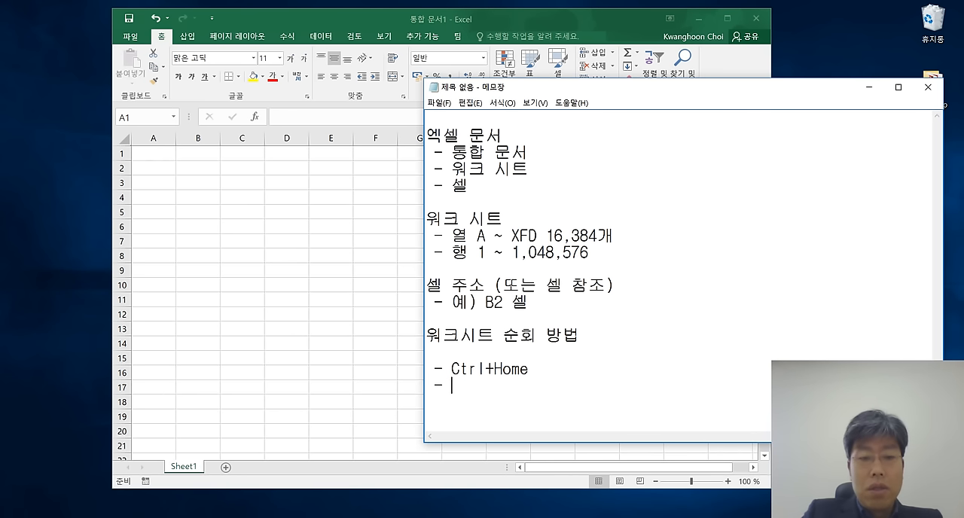
type("ㅊㅅ")
key("BackSpace")
key("BackSpace")
key("Hangul")
type("C")
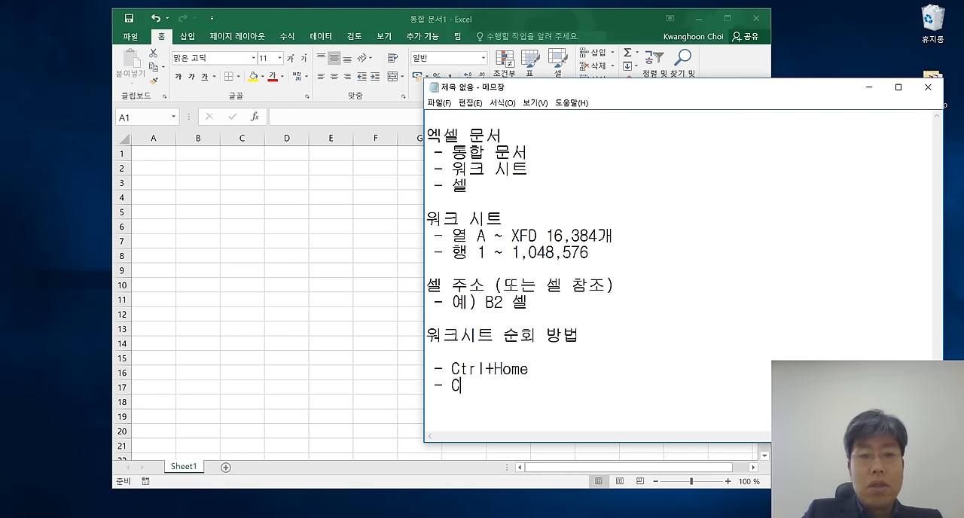
type("trl +End")
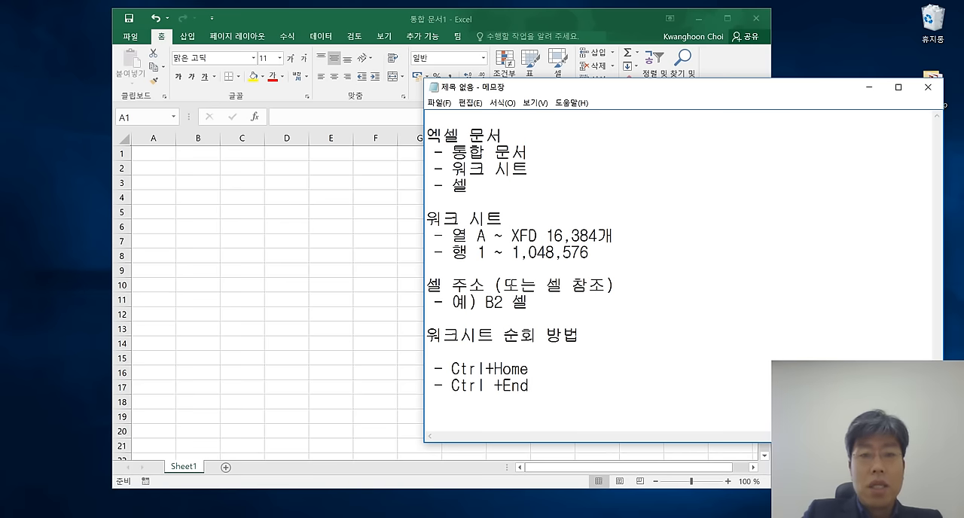
key("Left")
key("Left")
key("Left")
key("Delete")
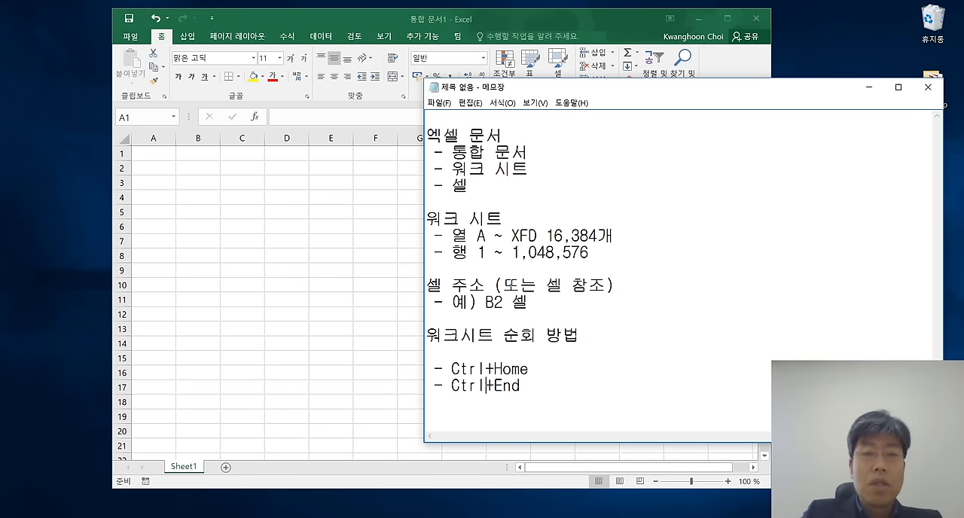
Switch to Excel and move the active cell one cell at a time from A1 through D5 to G9.
left_click(300, 278)
key("Down")
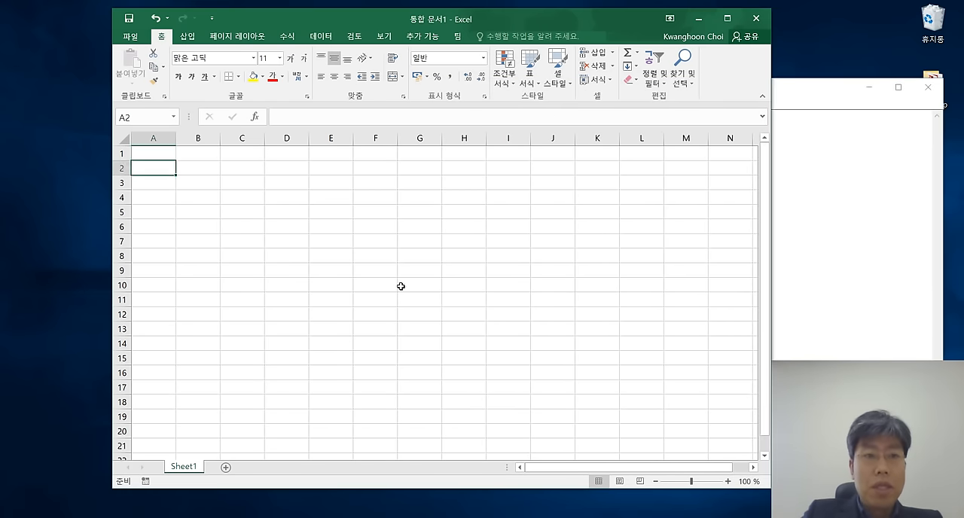
key("Down")
key("Down")
key("Down")
key("Right")
key("Right")
key("Right")
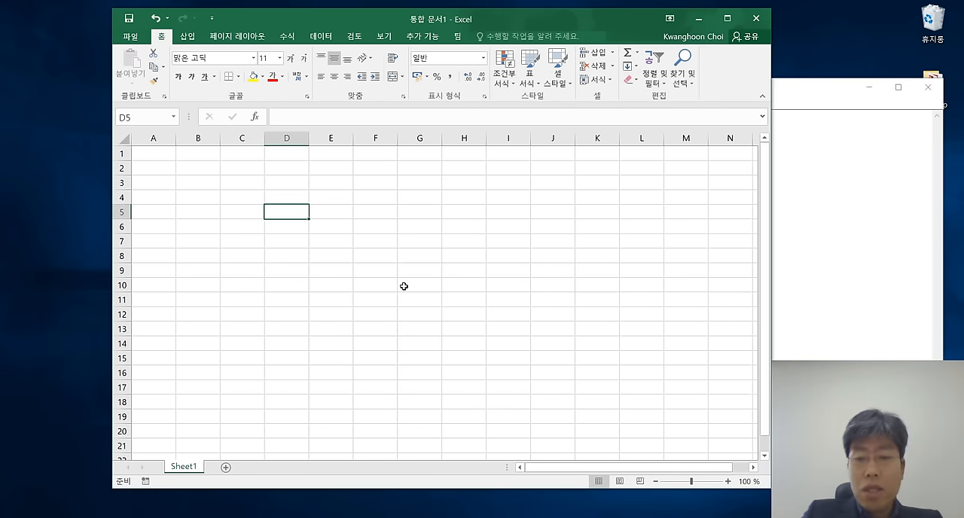
key("Down")
key("Down")
key("Down")
key("Down")
key("Right")
key("Right")
key("Right")
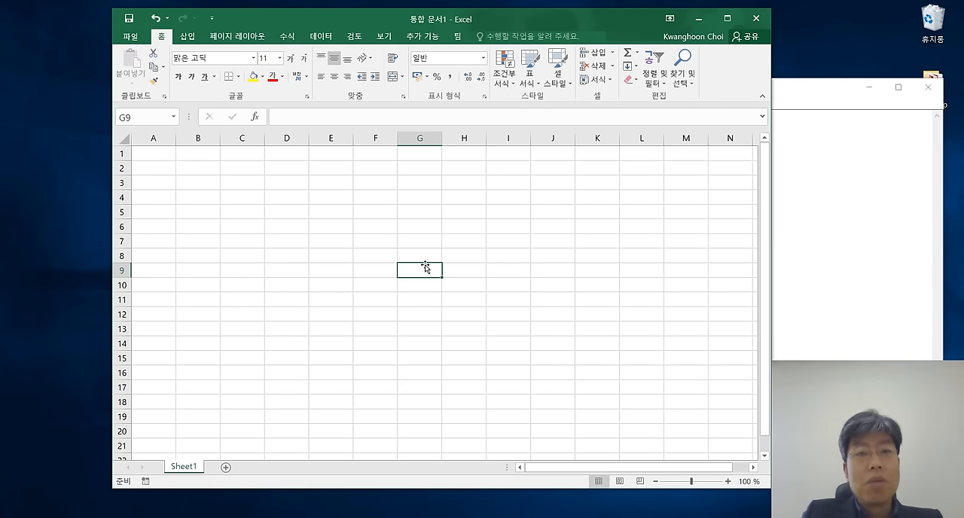
Enter 1 in cell B2 and copy it across the range B2:G8.
left_click(207, 169)
type("1")
left_click(285, 237)
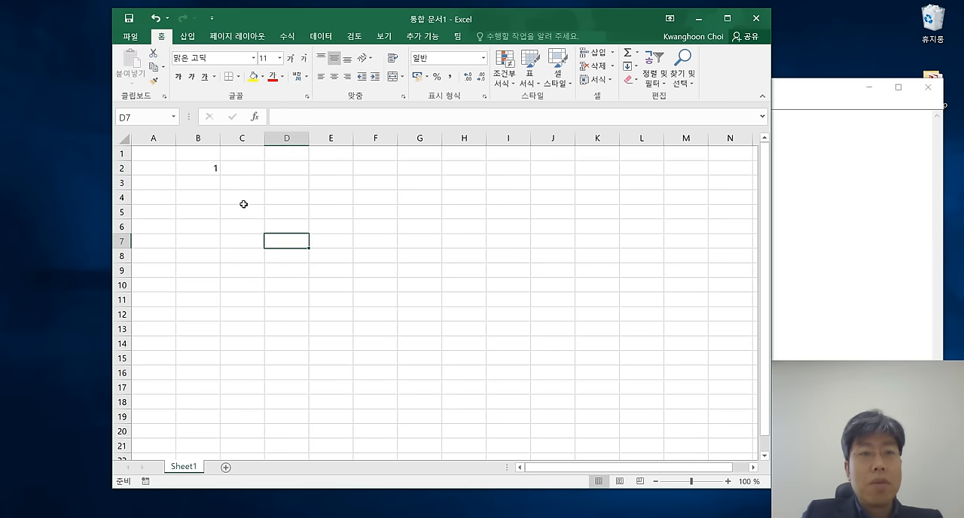
left_click(204, 170)
key("ctrl+c")
left_click_drag(202, 168, 422, 258)
key("ctrl+v")
left_click(351, 279)
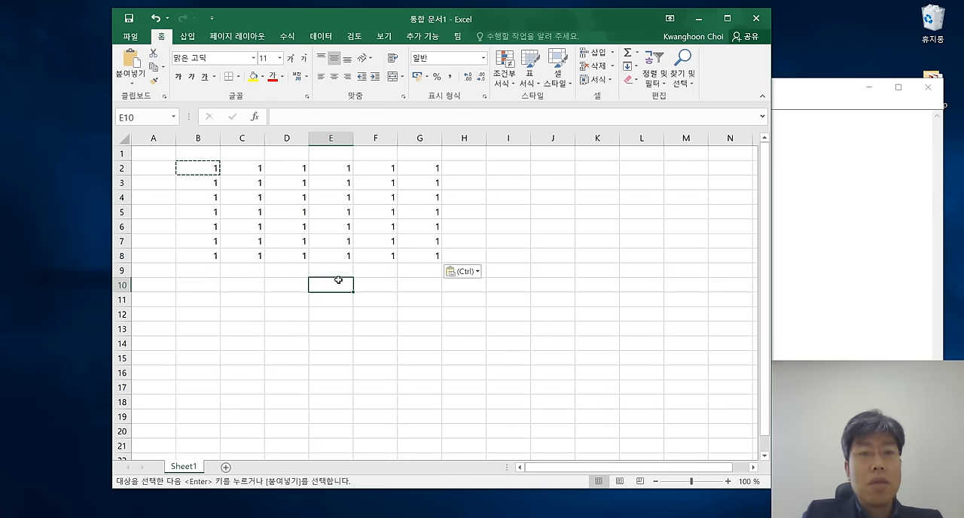
Extend the block of ones by pasting the copied value across the range B2:I13.
left_click_drag(196, 174, 512, 325)
key("ctrl+v")
left_click(321, 249)
Jump to the last used cell, I13, starting in turn from cells C3, F2 and B9.
left_click(263, 189)
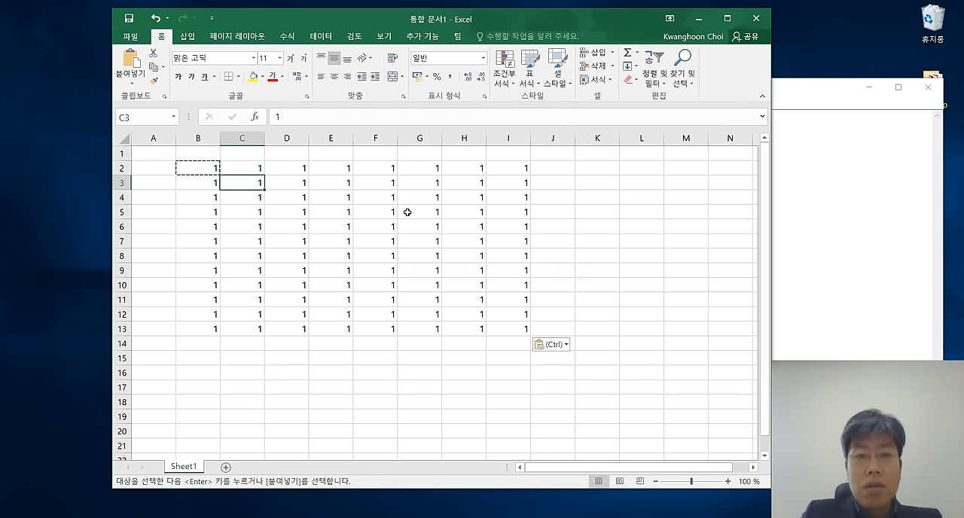
key("ctrl+End")
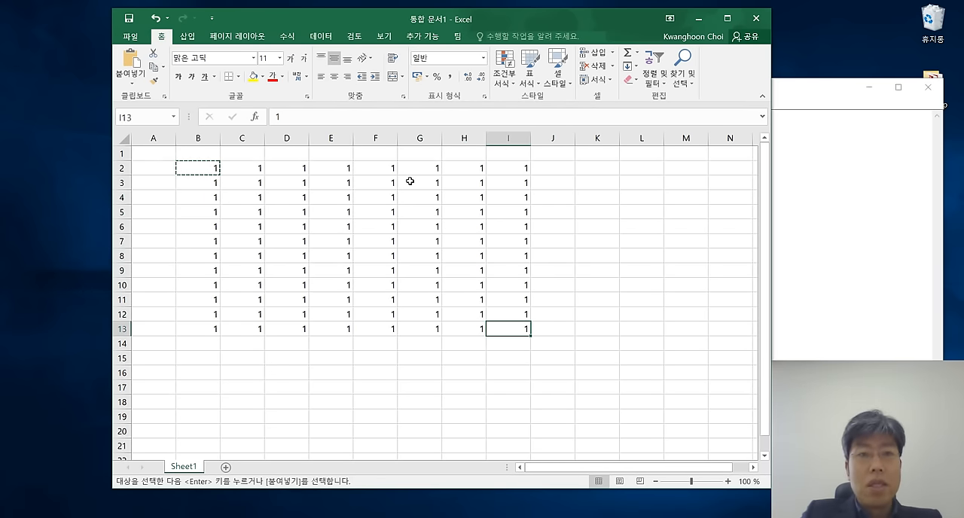
left_click(389, 167)
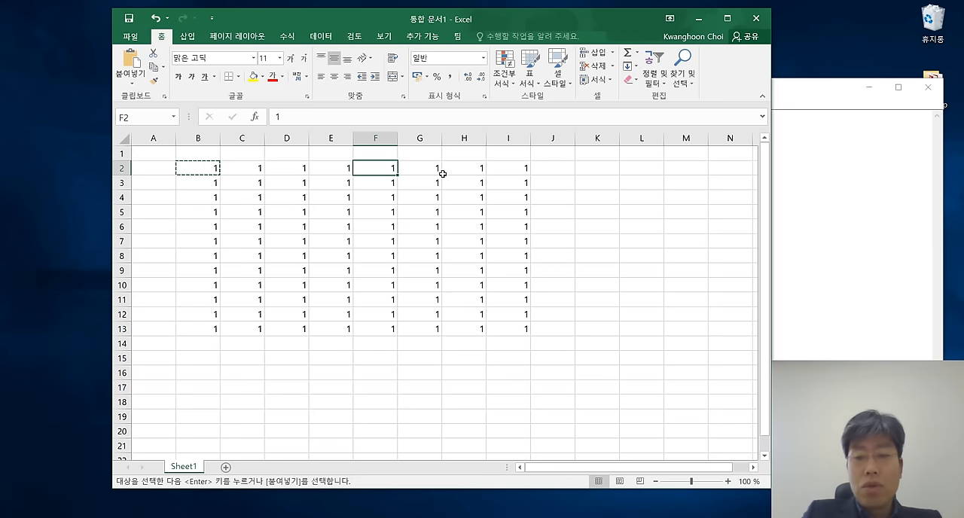
key("ctrl+End")
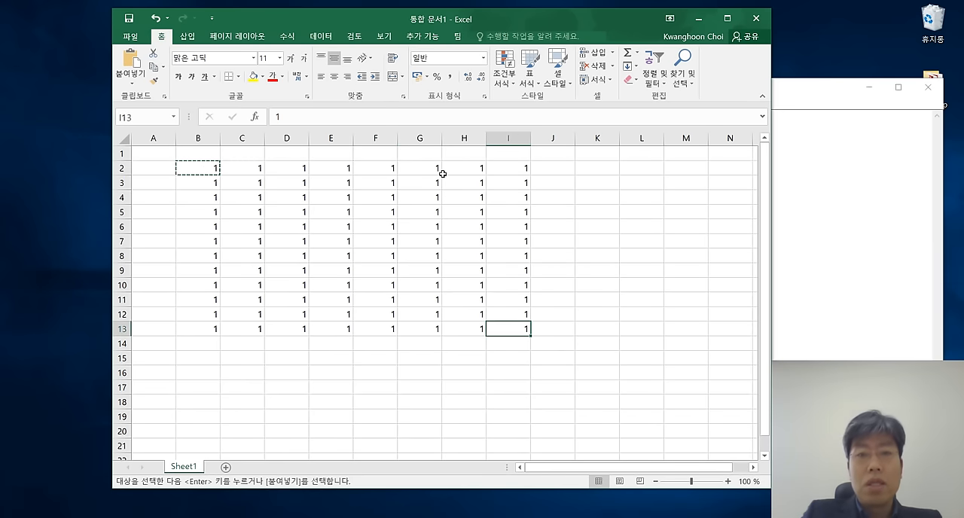
left_click(208, 273)
key("ctrl+End")
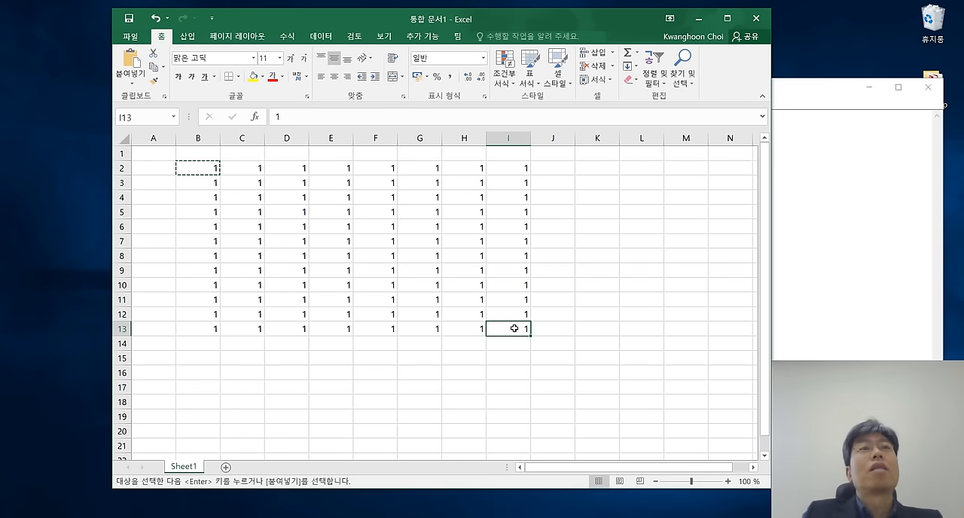
Select J11 and F3 in turn, and paste the copied 1 into the separate cell K2.
left_click(554, 303)
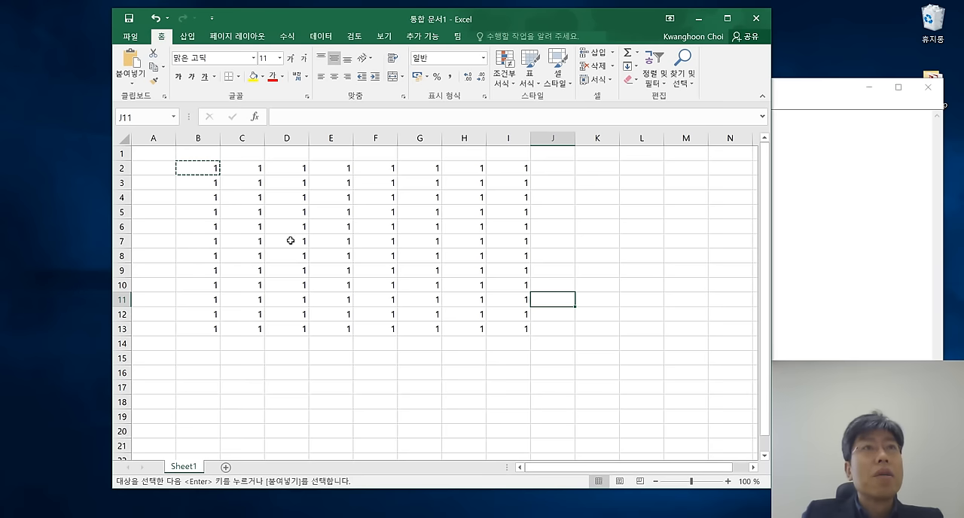
left_click(366, 181)
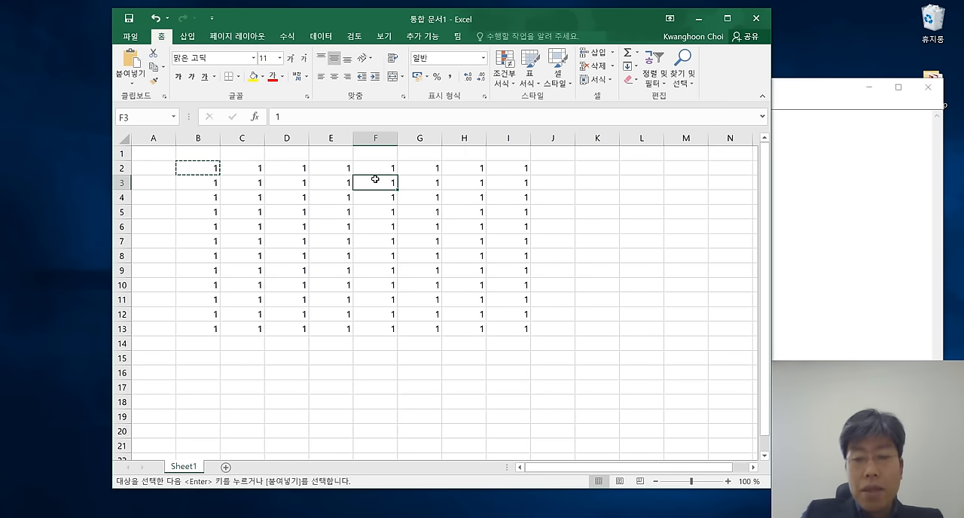
left_click(597, 168)
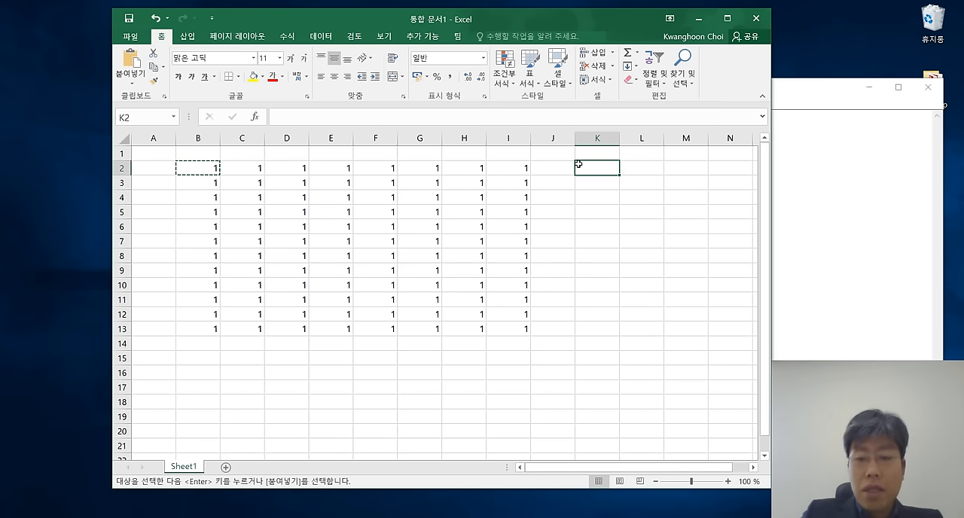
key("Return")
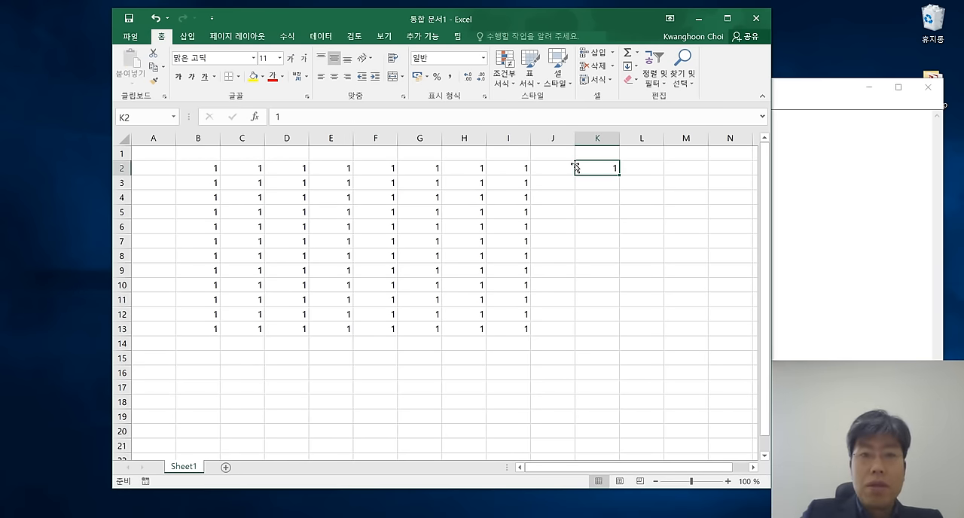
Move the active cell down column K, one cell at a time, from K6 to K13.
left_click(585, 229)
key("Down")
key("Down")
key("Down")
key("Down")
key("Down")
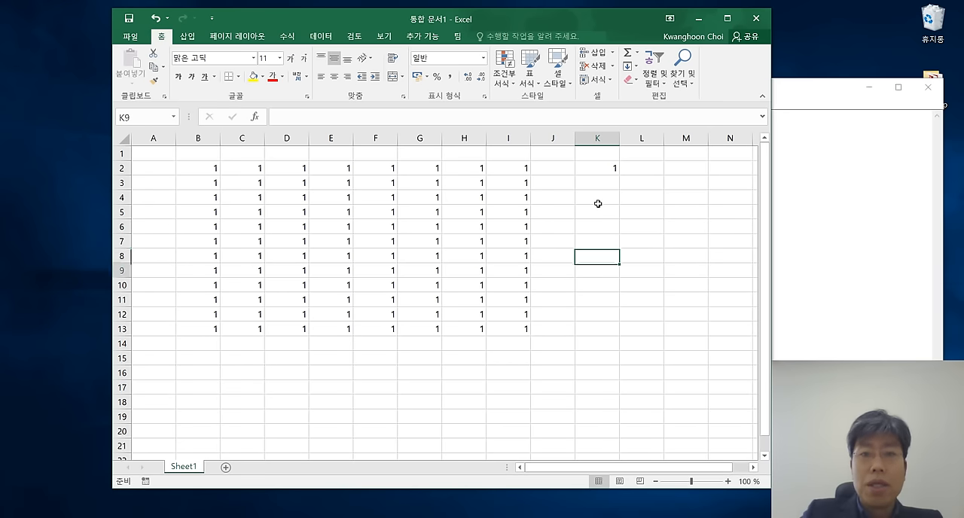
key("Down")
key("Down")
key("Down")
key("Down")
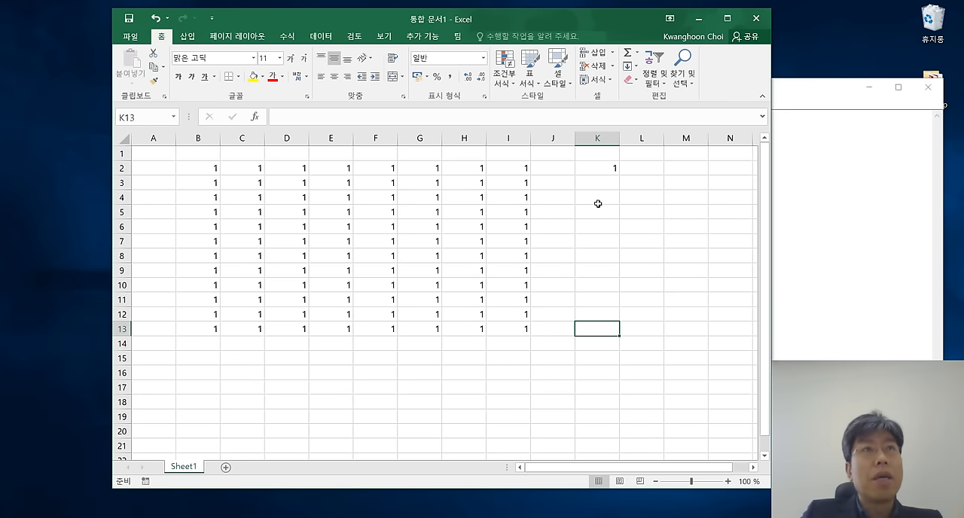
Select F3 inside the block of ones and move the active cell down column F to F12.
left_click(385, 184)
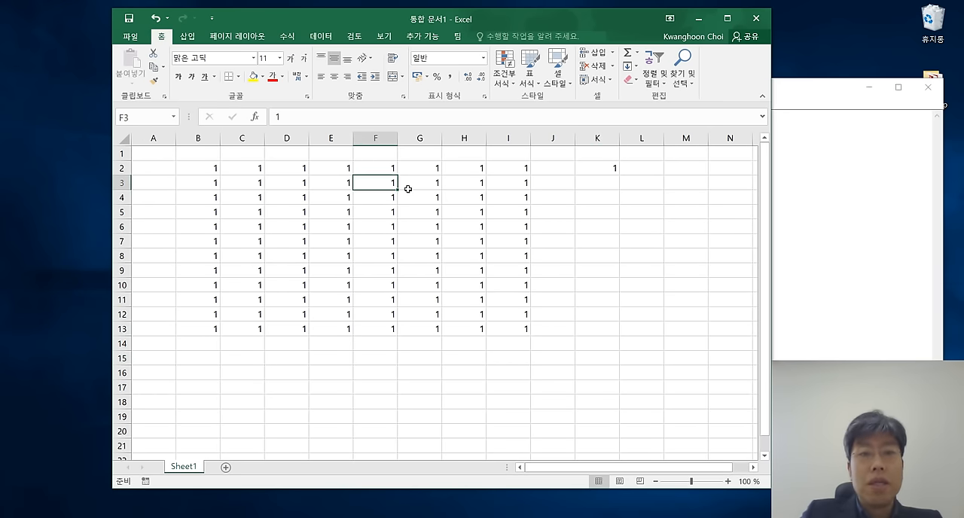
key("Down")
key("Down")
key("Down")
key("Down")
key("Down")
key("Down")
key("Down")
key("Down")
key("Down")
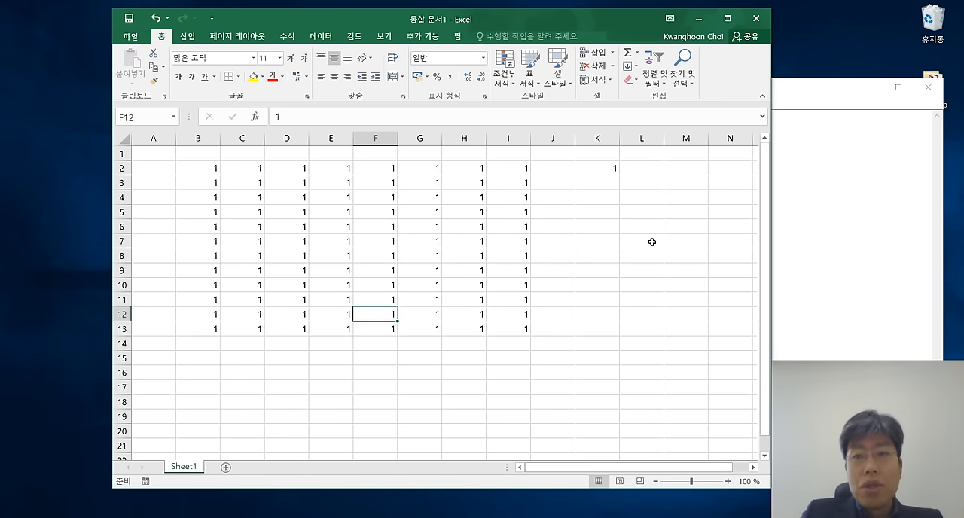
Switch to Notepad and add the lines "- Enter" and "- Shfit+Enter" below "- Ctrl+End", followed by blank lines.
left_click(842, 303)
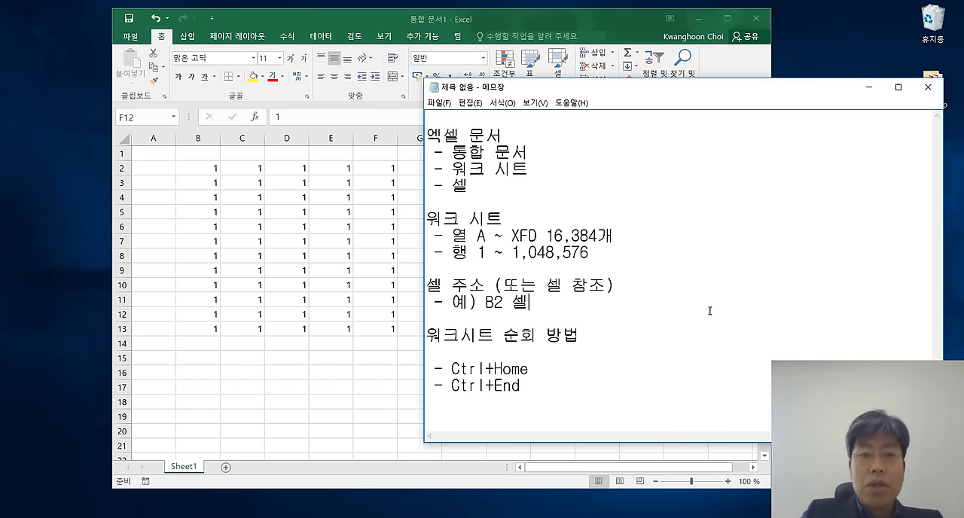
left_click(578, 389)
key("Return")
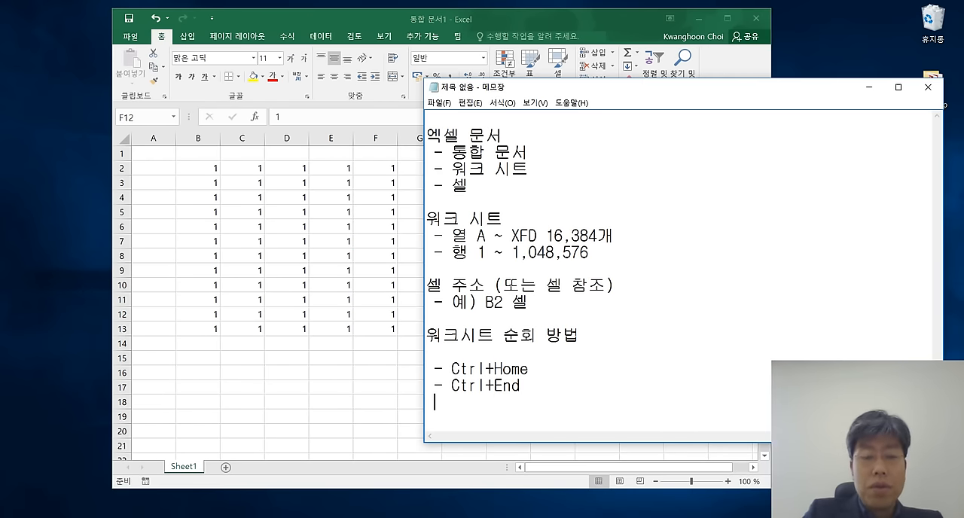
type("- Enter")
key("Return")
type("- Sh")
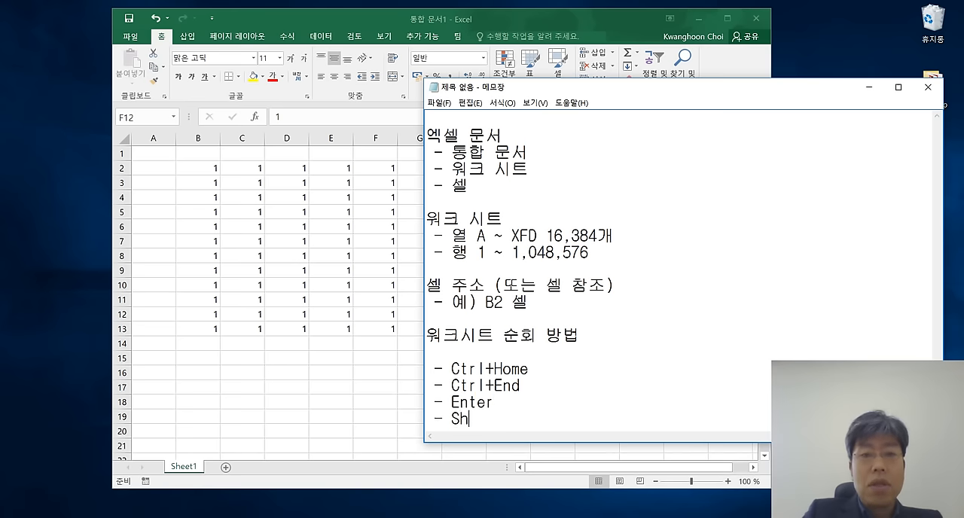
type("fit+Enter")
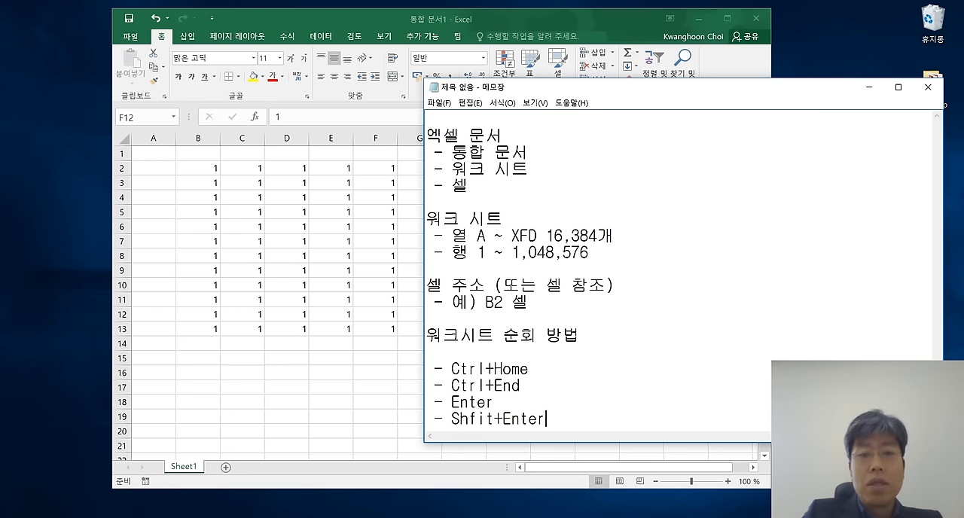
key("Return")
key("Return")
key("Return")
key("Return")
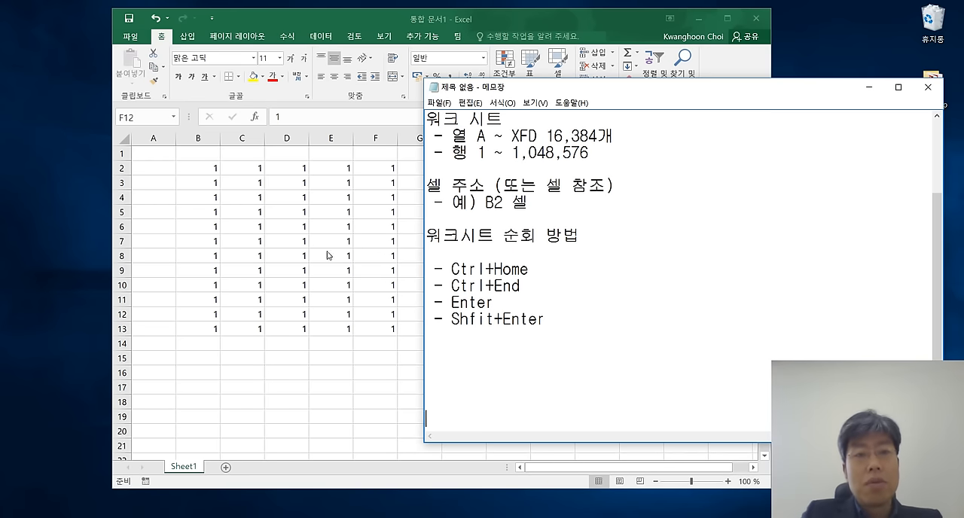
Switch to Excel and move the active cell from F12 up to F6, down to F10, and back up to F7.
left_click(373, 250)
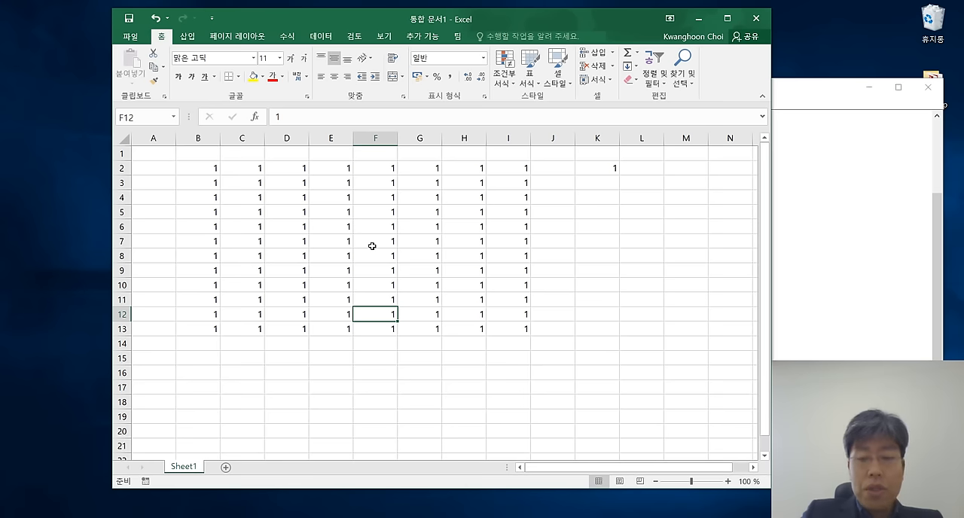
key("Up")
key("Up")
key("Up")
key("Up")
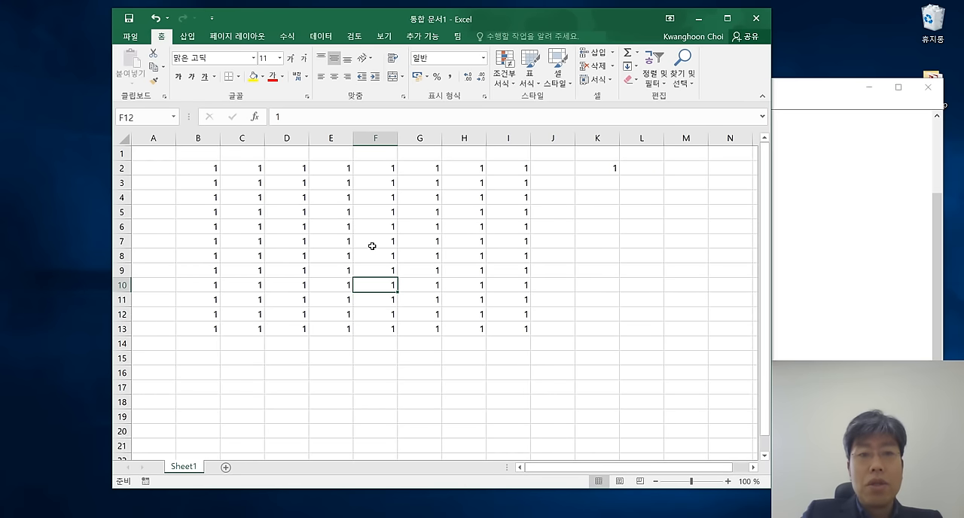
key("Up")
key("Up")
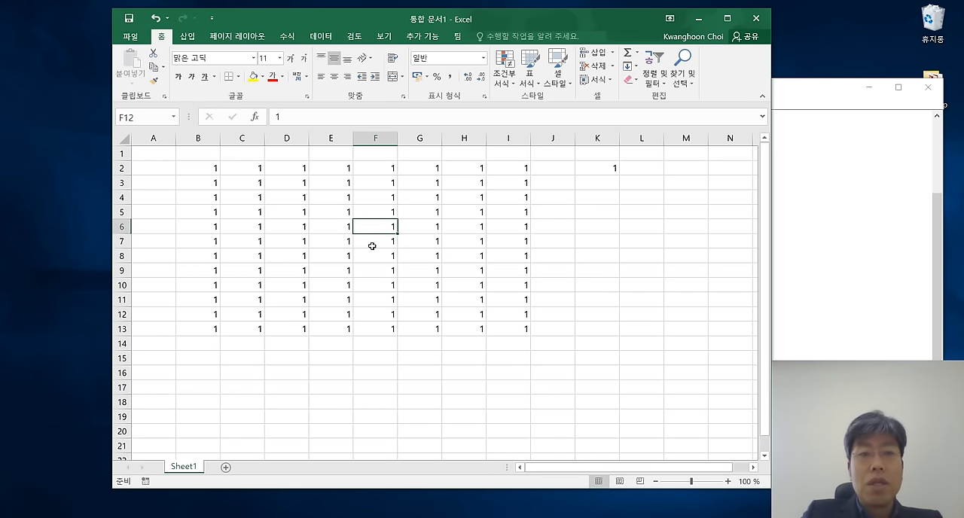
key("Down")
key("Down")
key("Down")
key("Down")
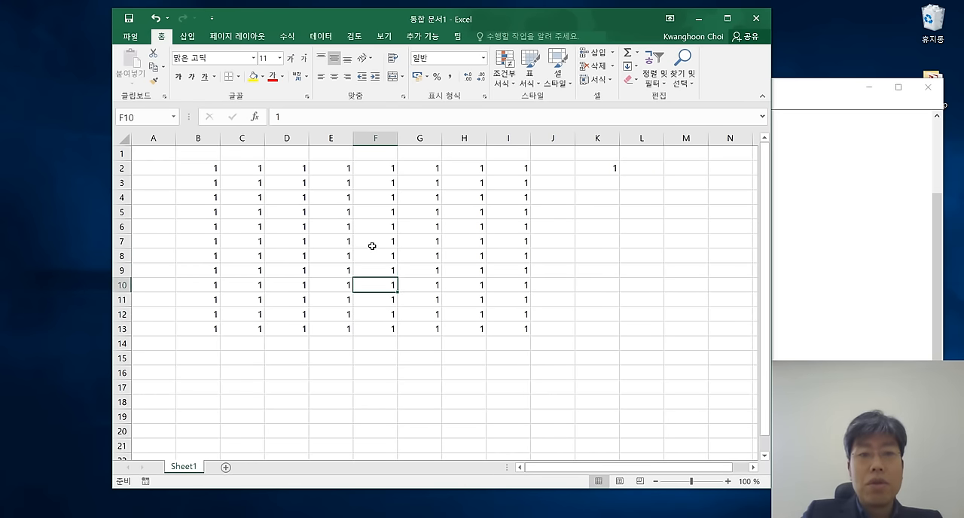
key("Up")
key("Up")
key("Up")
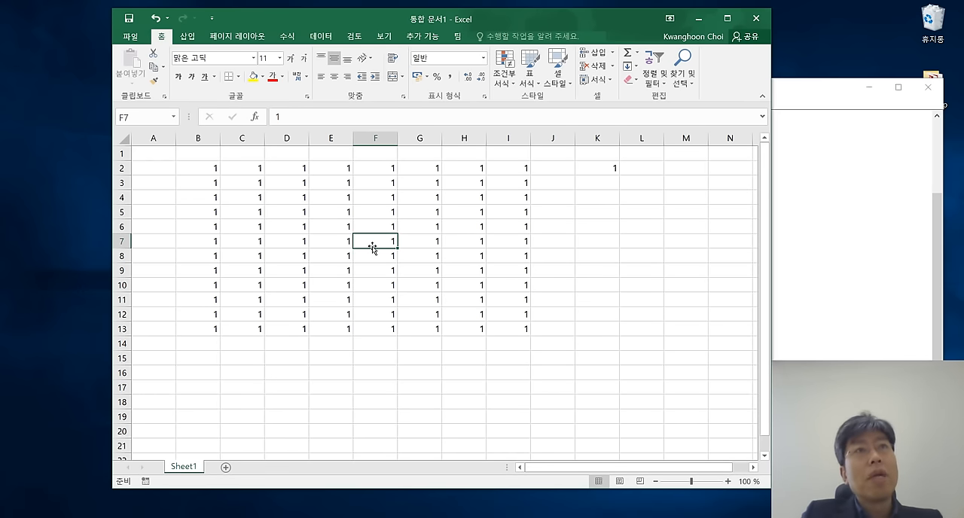
Switch to Notepad and add the line "- Tab" below "- Shfit+Enter".
left_click(844, 302)
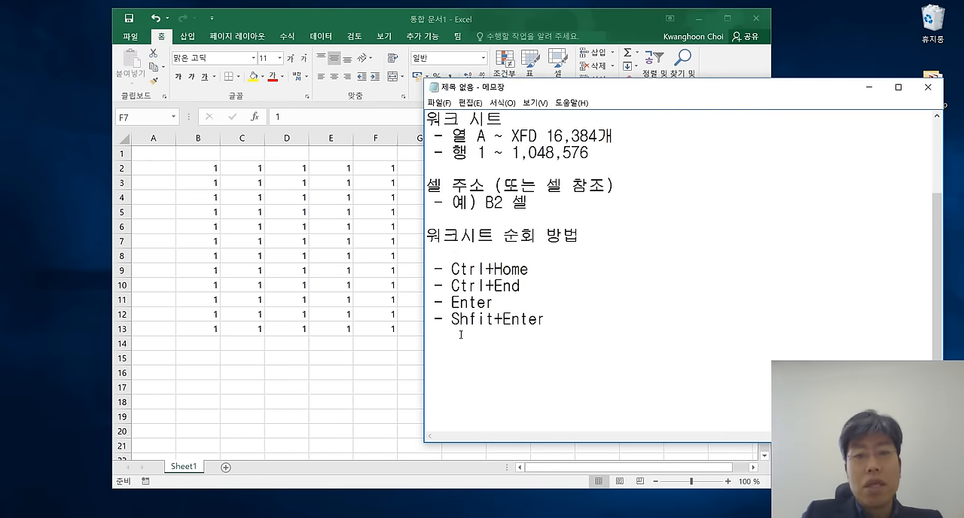
type("- Tab")
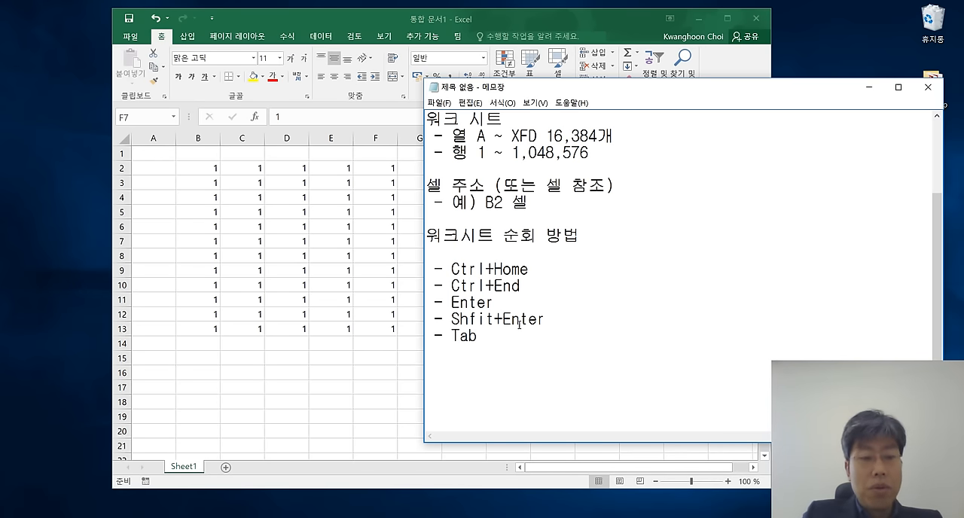
Switch to Excel and move the active cell rightward cell by cell, along row 8 from C8 and along row 9 from D9 to J9.
key("alt+Tab")
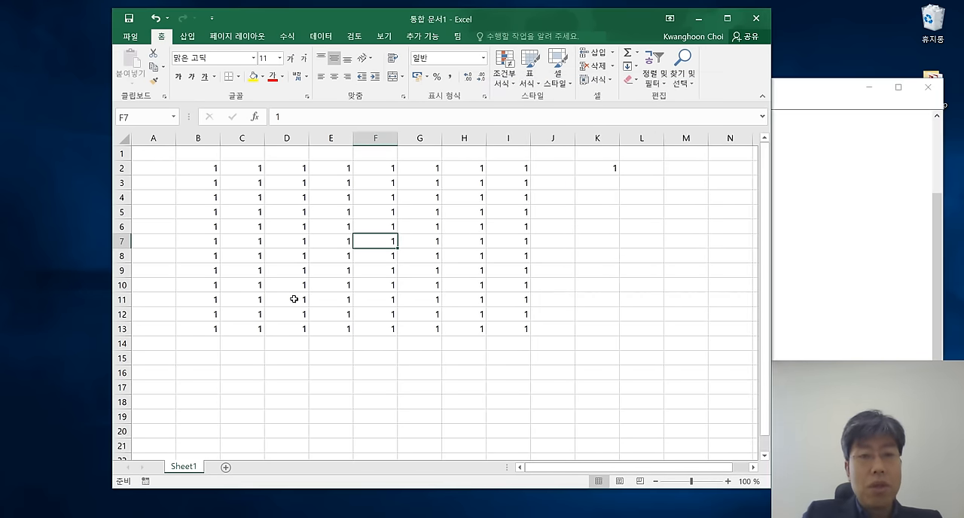
left_click(245, 255)
key("Right")
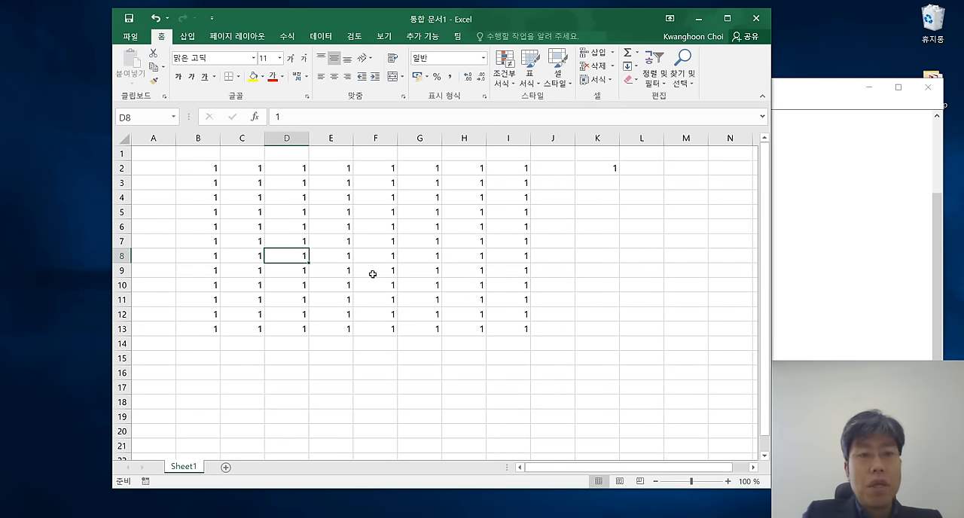
key("Right")
key("Right")
key("Right")
key("Right")
key("Right")
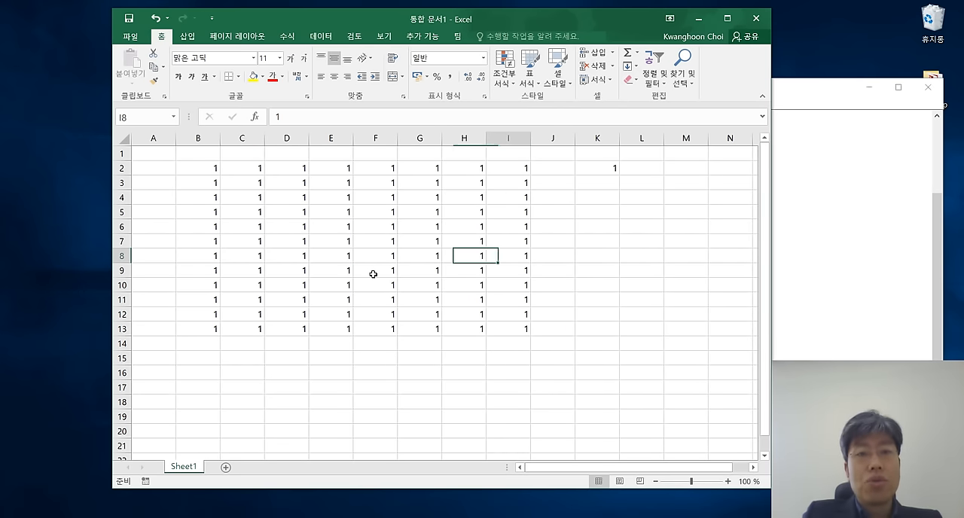
key("Right")
key("Right")
left_click(283, 274)
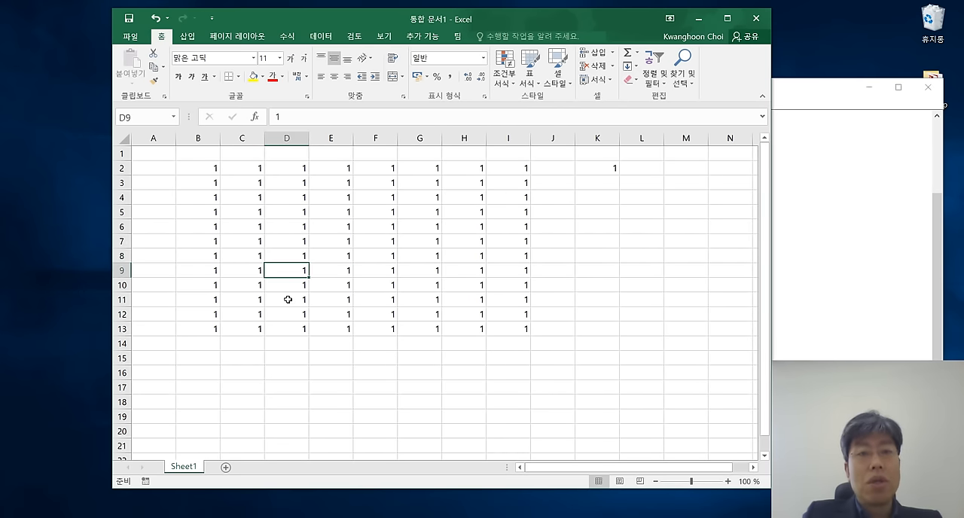
key("Right")
key("Right")
key("Right")
key("Right")
key("Right")
key("Right")
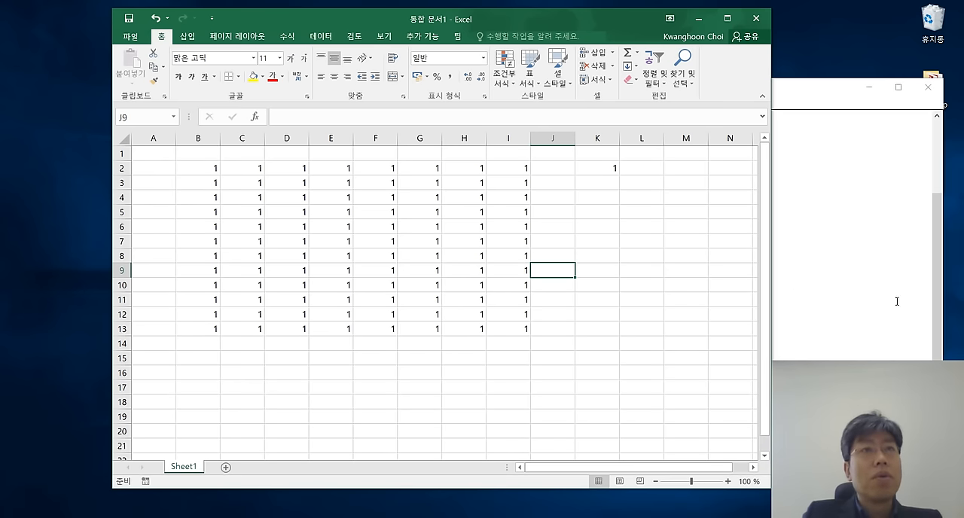
Switch to Notepad and add the line "- Shift+Tab" below "- Tab".
left_click(856, 339)
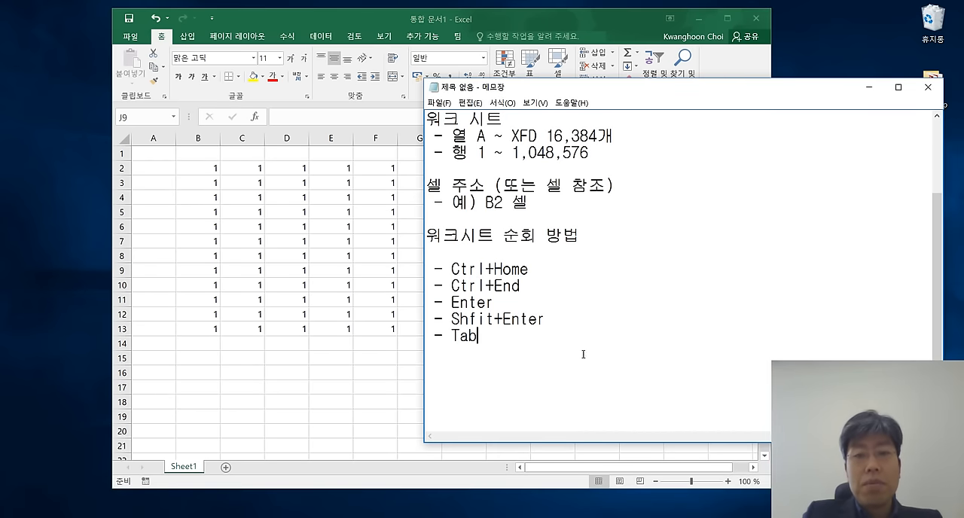
key("Return")
type("- Shif")
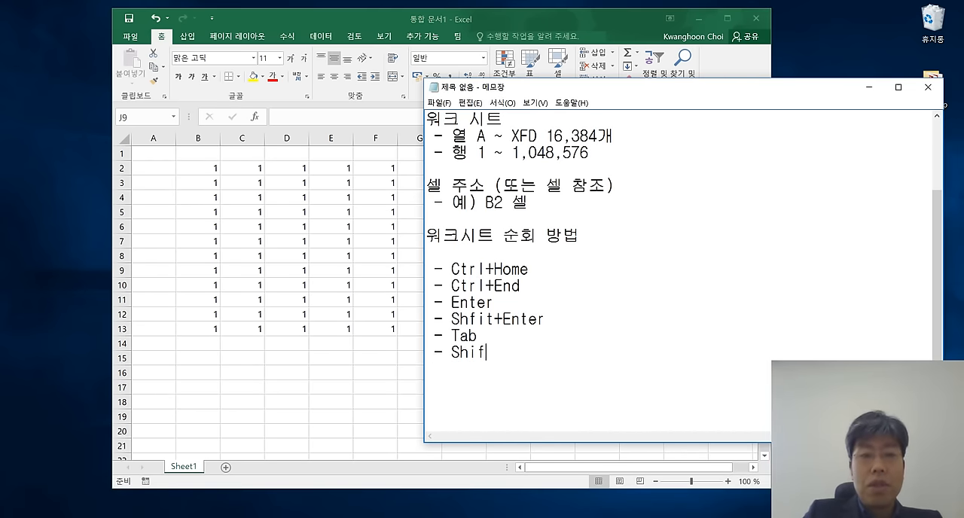
type("t+Tab")
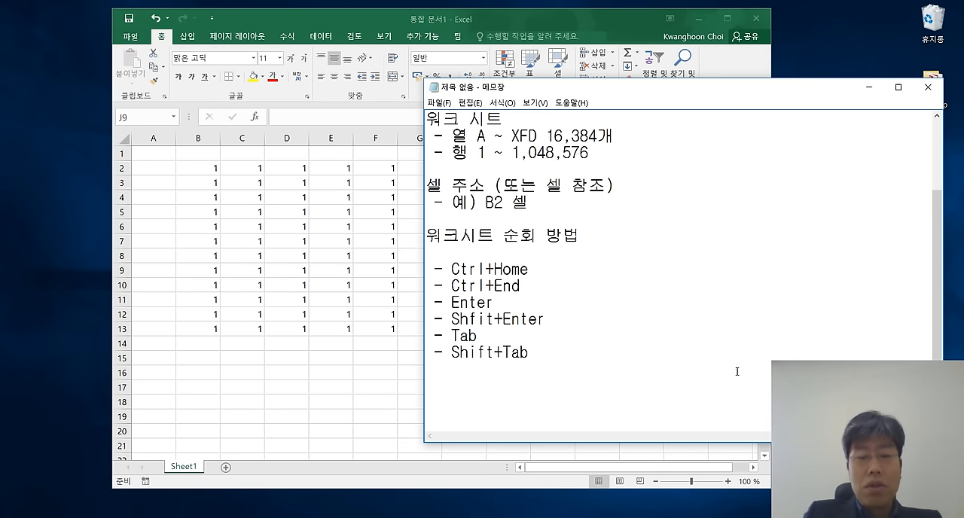
Switch to Excel and move the active cell leftward along row 9, cell by cell, from J9 past E9.
key("alt+Tab")
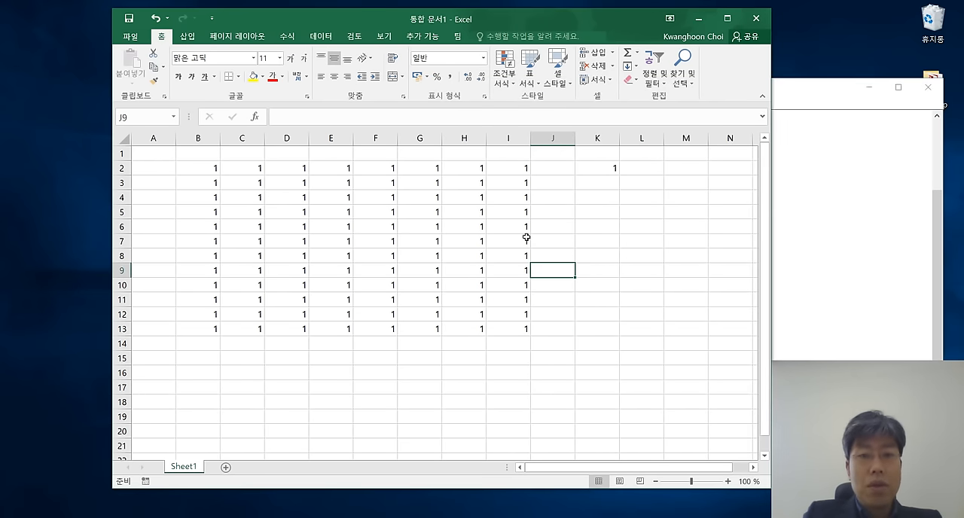
key("Left")
key("Left")
key("Left")
key("Left")
key("Left")
key("Left")
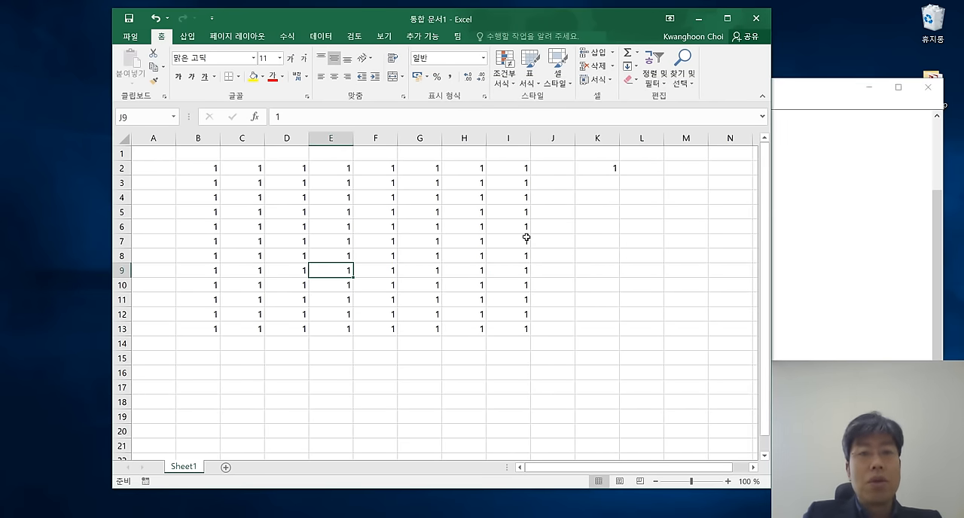
Move the active cell one cell at a time in all four directions through the block of ones, ending at E3.
key("Up")
key("Up")
key("Up")
key("Up")
key("Up")
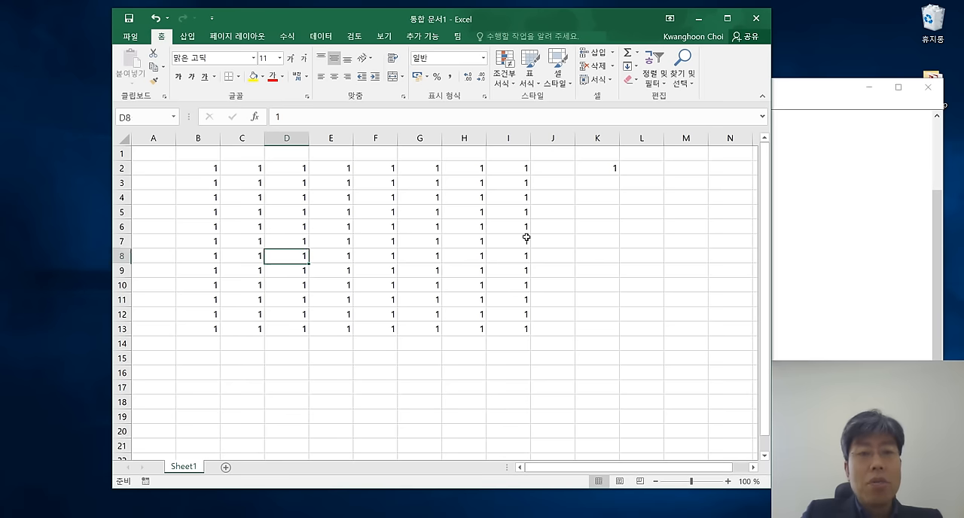
key("Down")
key("Down")
key("Down")
key("Down")
key("Down")
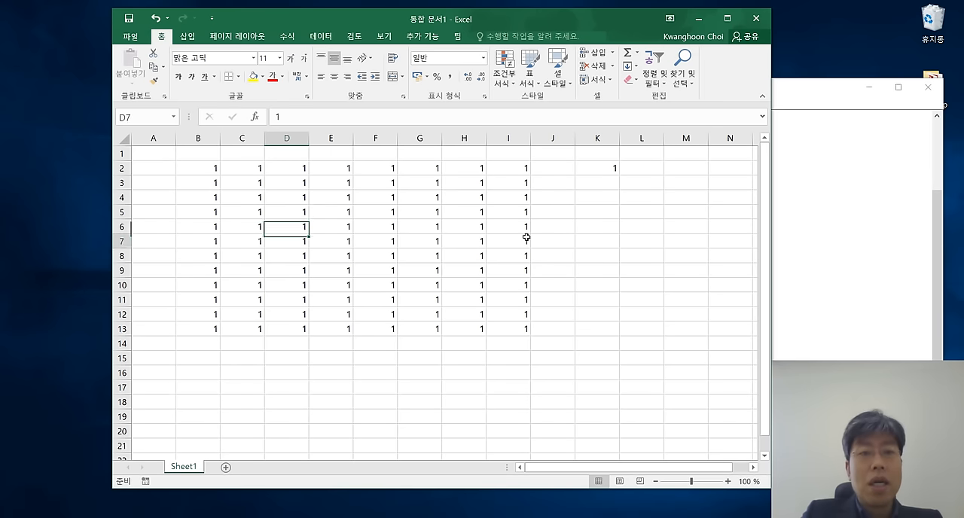
key("Left")
key("Left")
key("Right")
key("Right")
key("Right")
key("Right")
key("Right")
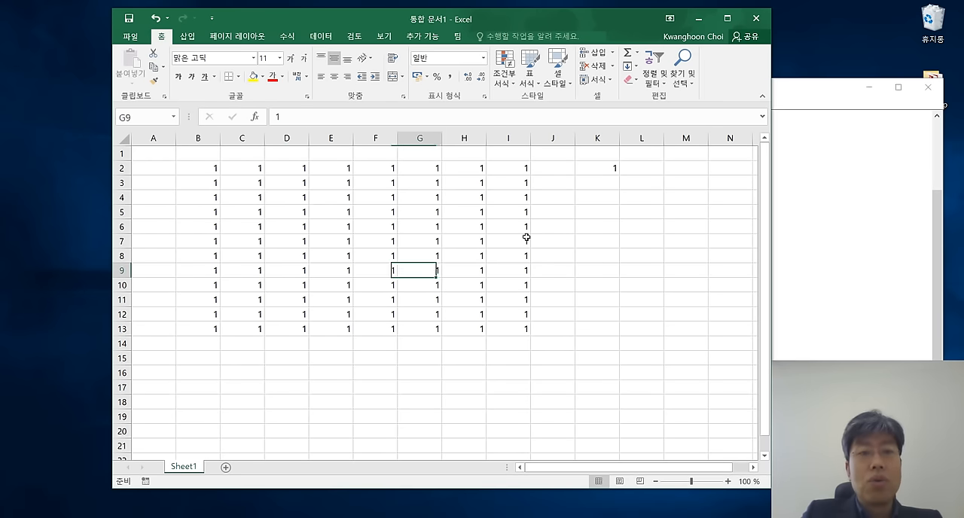
key("Up")
key("Up")
key("Up")
key("Up")
key("Up")
key("Up")
key("Left")
key("Left")
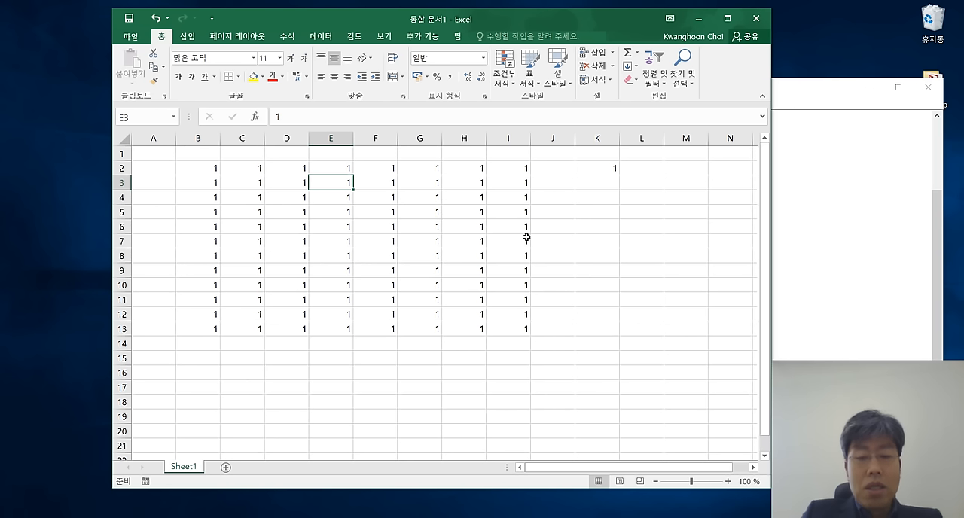
Move the active cell up to E2, down and up column E, and sideways along row 8 to C8.
key("Up")
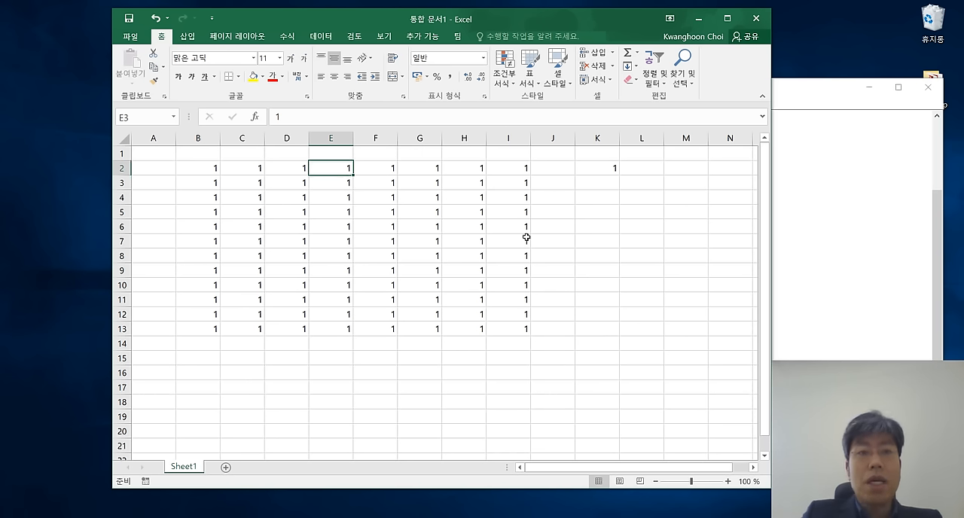
key("Down")
key("Down")
key("Down")
key("Down")
key("Down")
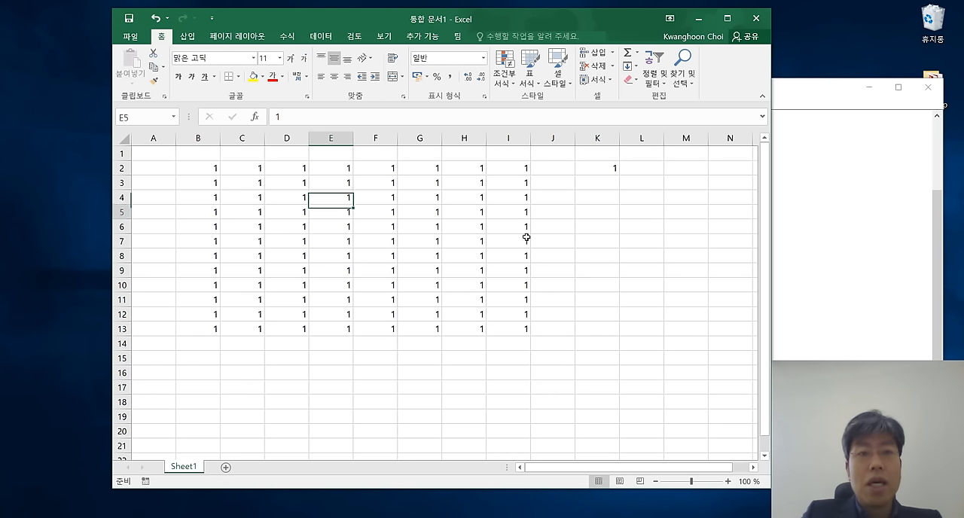
key("Up")
key("Up")
key("Up")
key("Down")
key("Down")
key("Down")
key("Down")
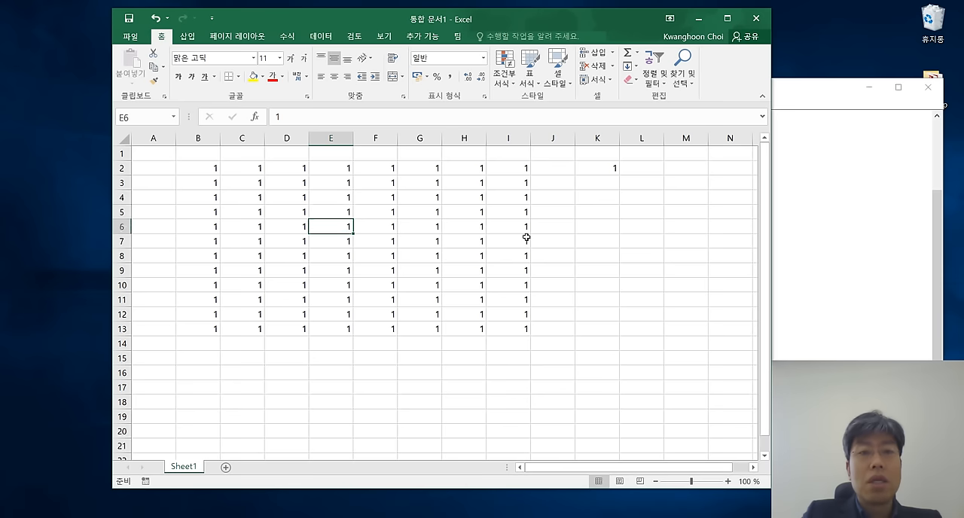
key("Right")
key("Right")
key("Right")
key("Right")
key("Right")
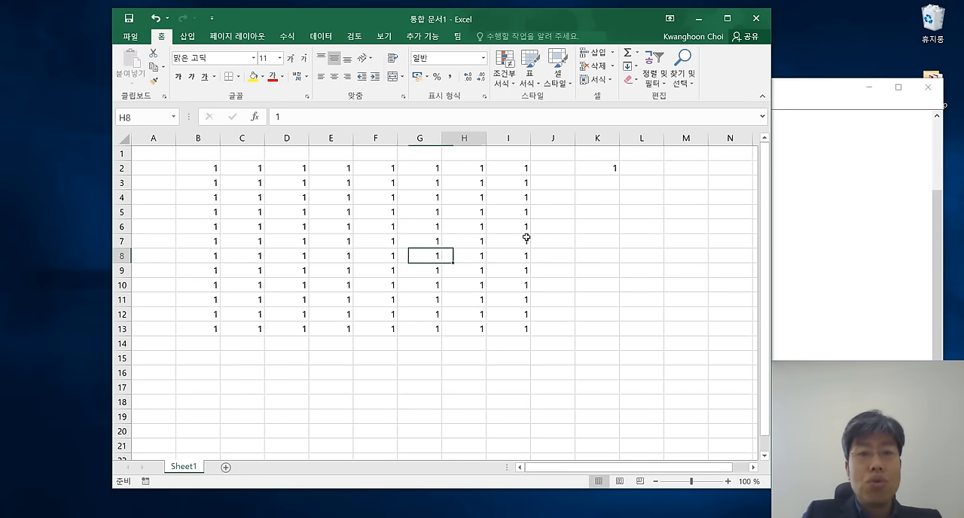
key("Left")
key("Left")
key("Left")
key("Left")
key("Left")
key("Left")
key("Left")
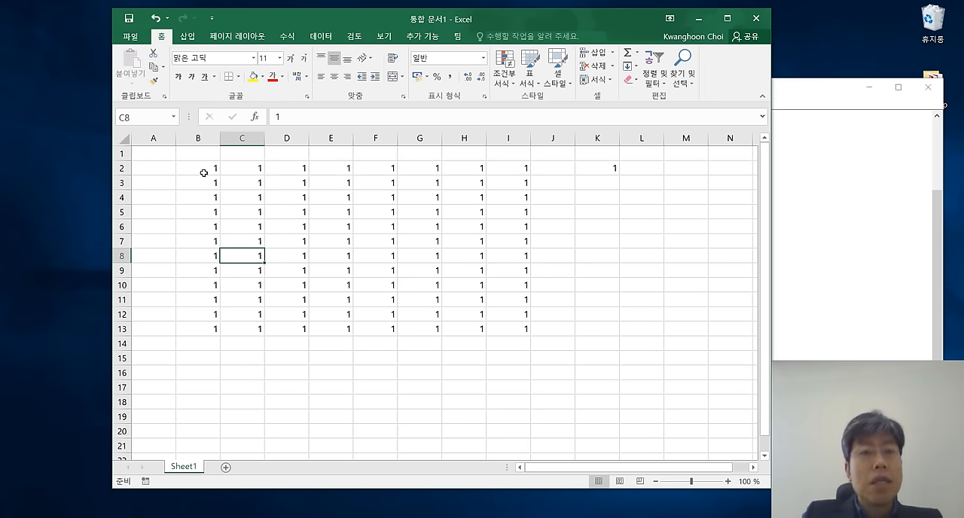
Select the block B2:I13, clear the contents of B2, and clear C2 as well.
left_click_drag(204, 173, 527, 329)
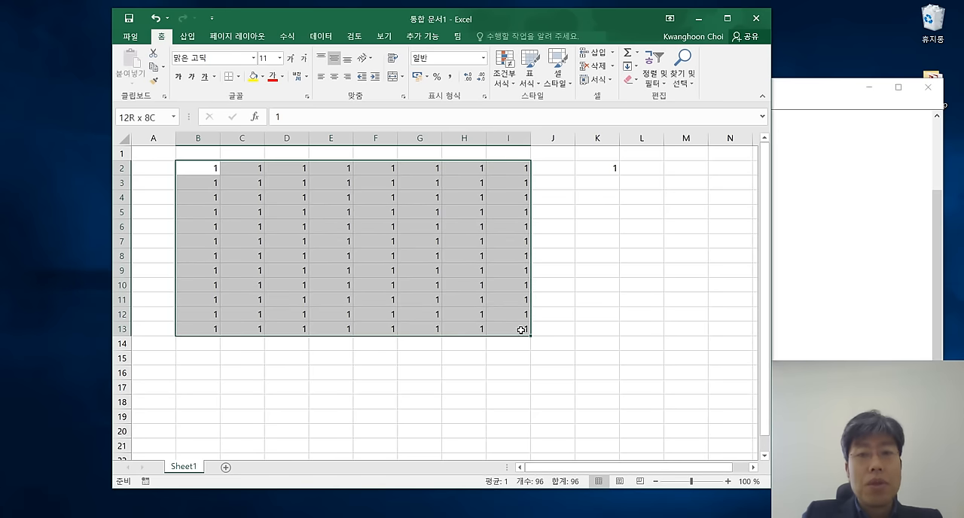
left_click(510, 272)
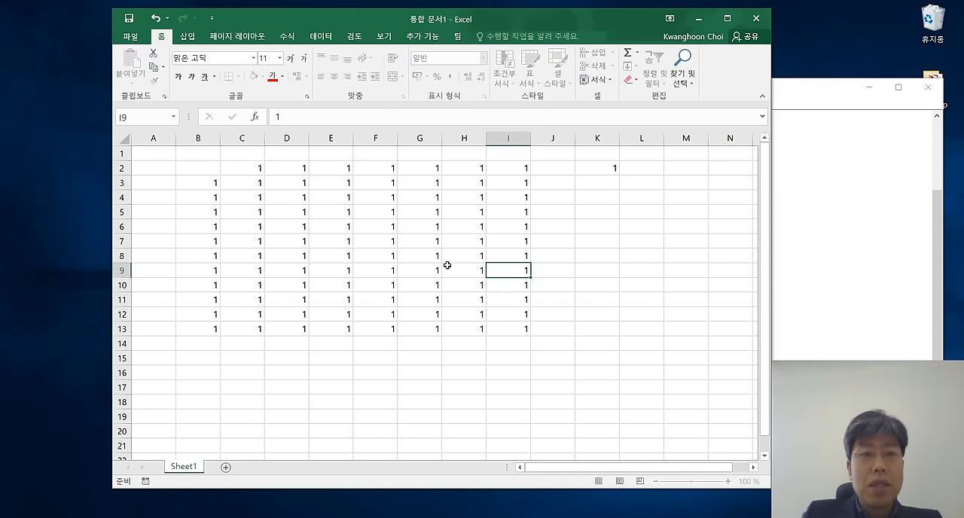
left_click(251, 170)
key("BackSpace")
left_click(328, 196)
Delete the cells B2:I13 with the remaining cells shifted left, and clear the leftover value in C2.
left_click_drag(197, 167, 504, 325)
right_click(505, 326)
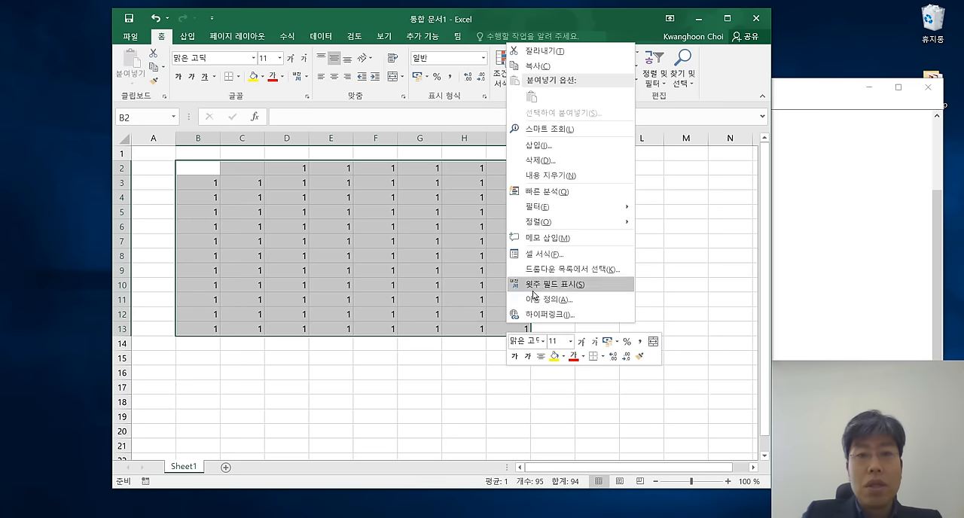
left_click(539, 50)
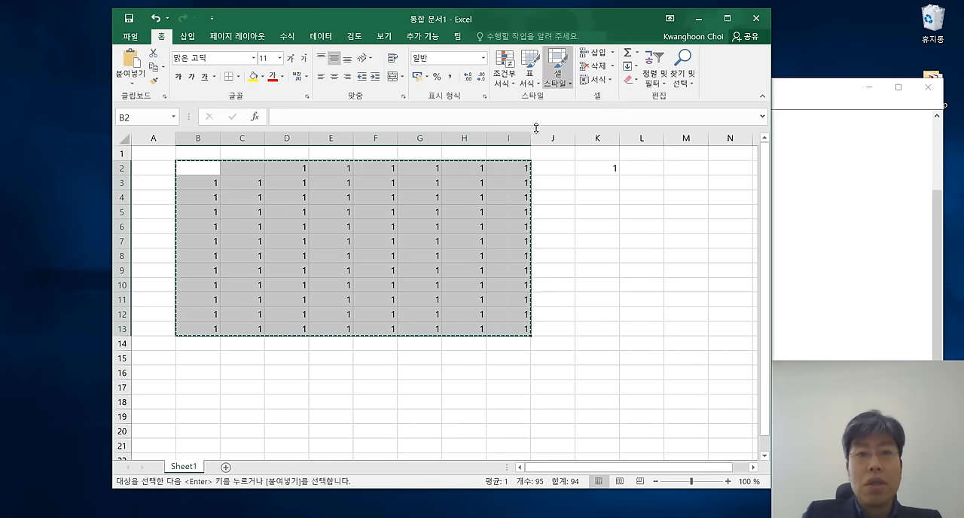
right_click(460, 188)
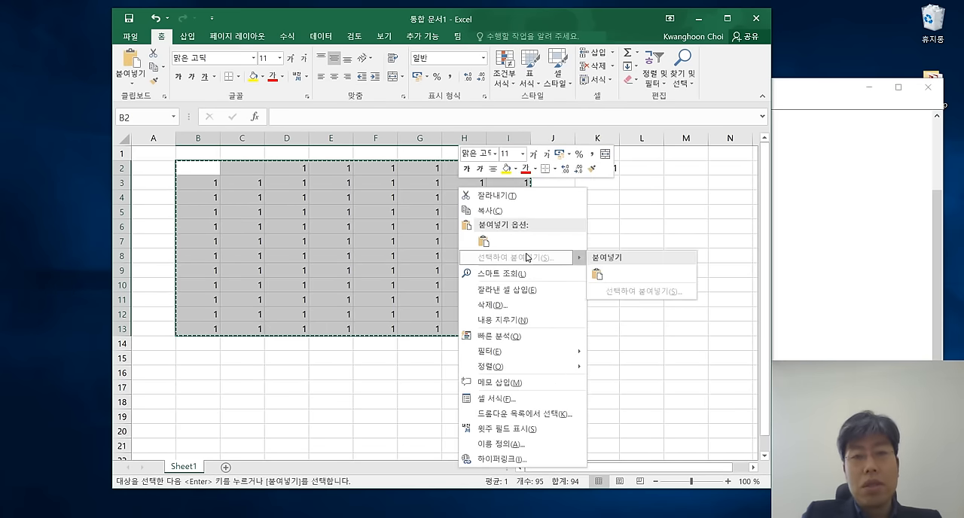
left_click(498, 305)
left_click(485, 352)
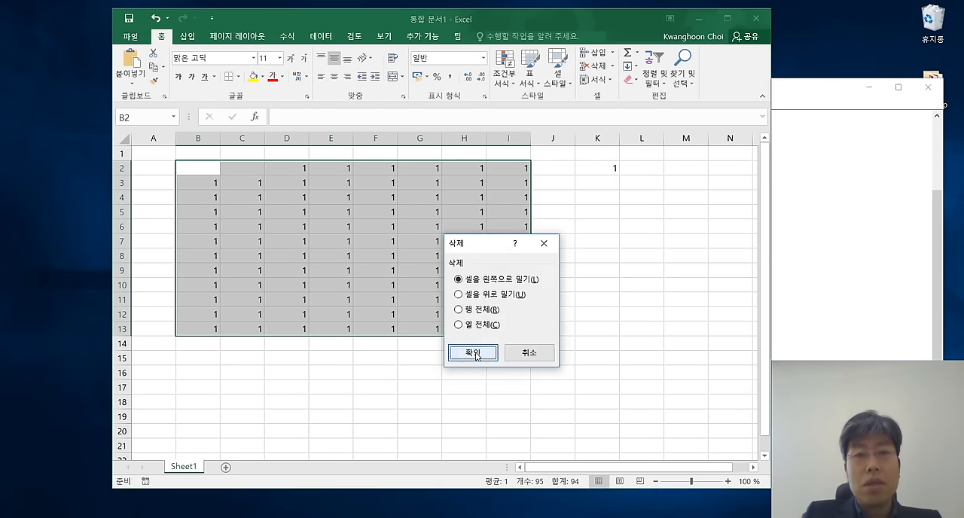
left_click(576, 315)
left_click(246, 169)
key("Delete")
left_click(483, 243)
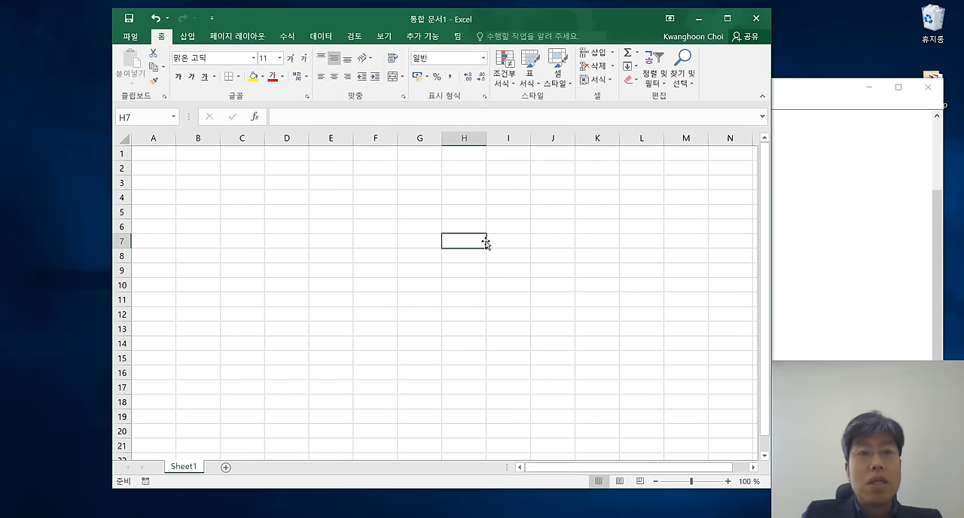
Try some repeated "fd" letters in cell B2, erase them and enter a number made of 32 ones instead.
left_click(201, 168)
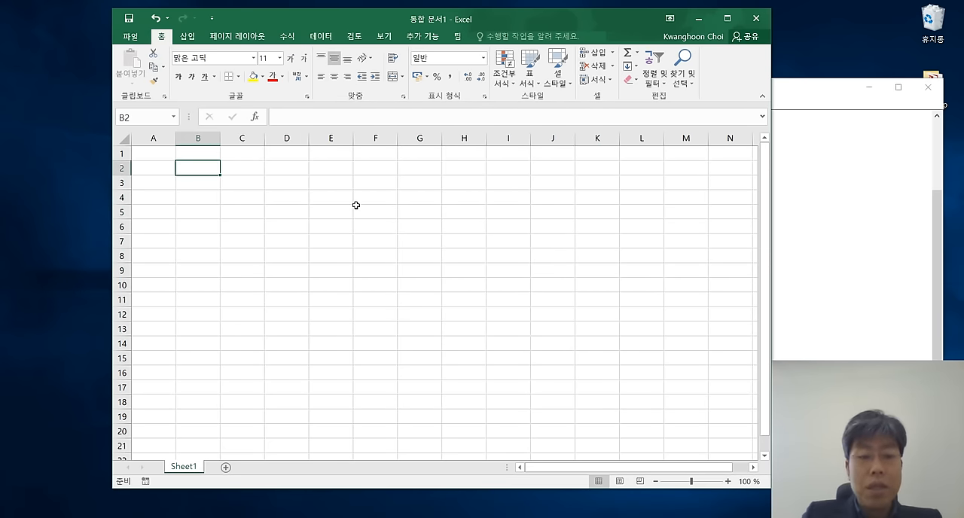
type("fdfdfdfdfdfd")
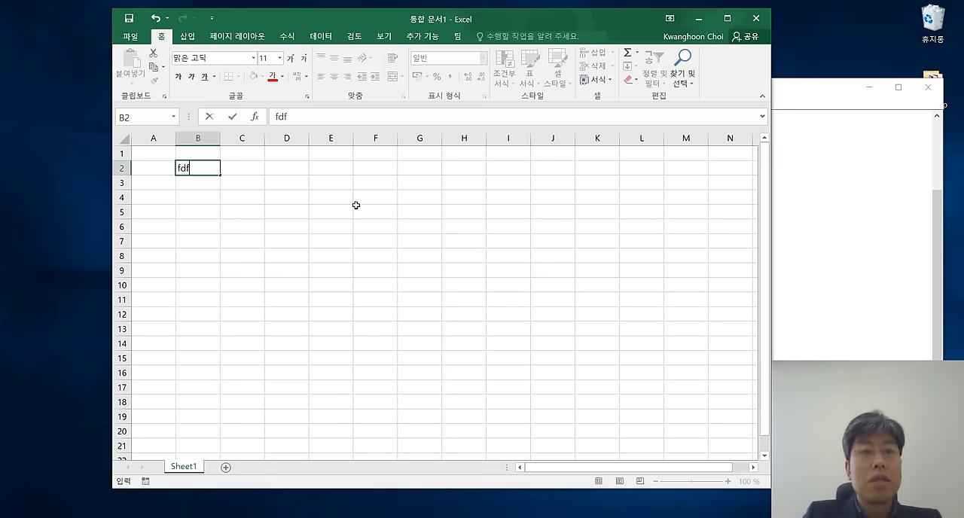
key("BackSpace")
key("BackSpace")
key("BackSpace")
key("BackSpace")
key("BackSpace")
key("BackSpace")
key("BackSpace")
key("BackSpace")
key("BackSpace")
key("BackSpace")
key("BackSpace")
key("BackSpace")
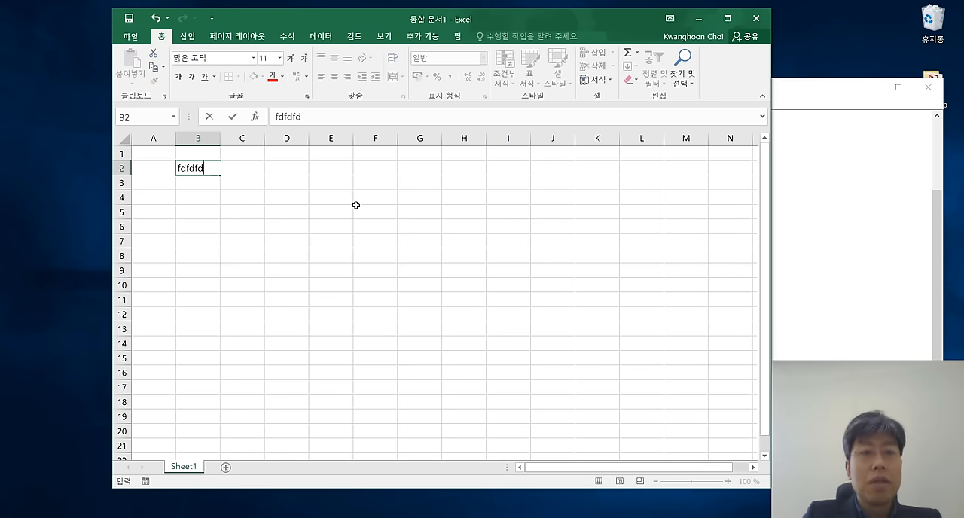
type("111111111111111111111111111111111")
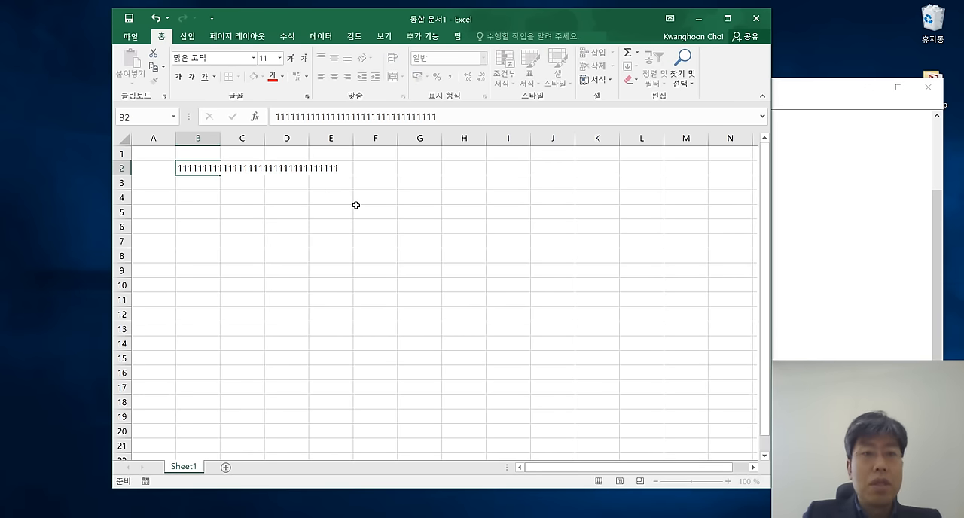
left_click_drag(356, 206, 360, 206)
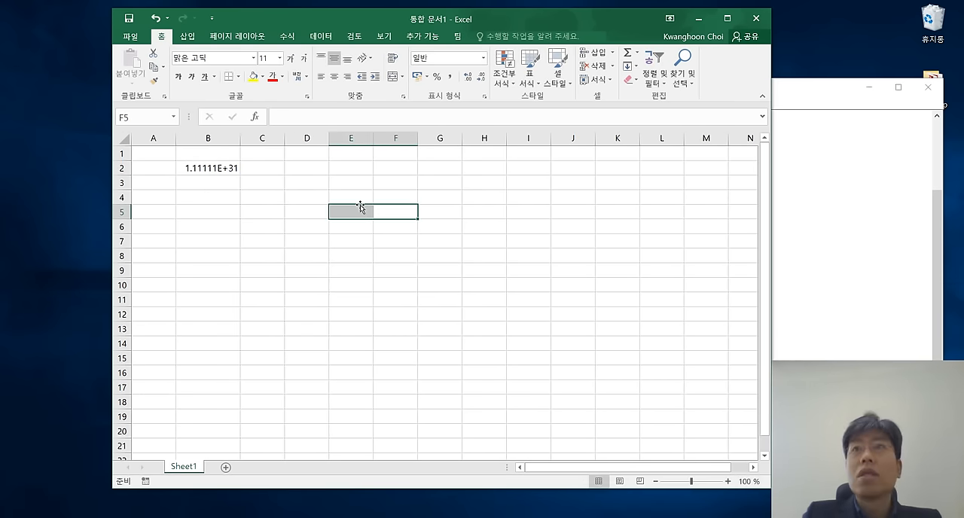
Narrow, auto-fit and re-widen column B several times around its long number, and widen column C to about one and a half times.
left_click_drag(240, 138, 204, 138)
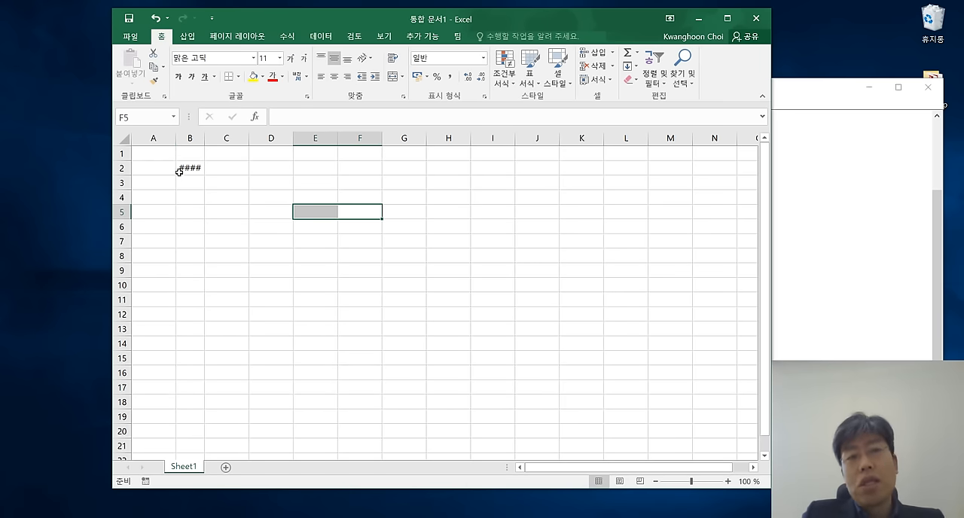
double_click(204, 140)
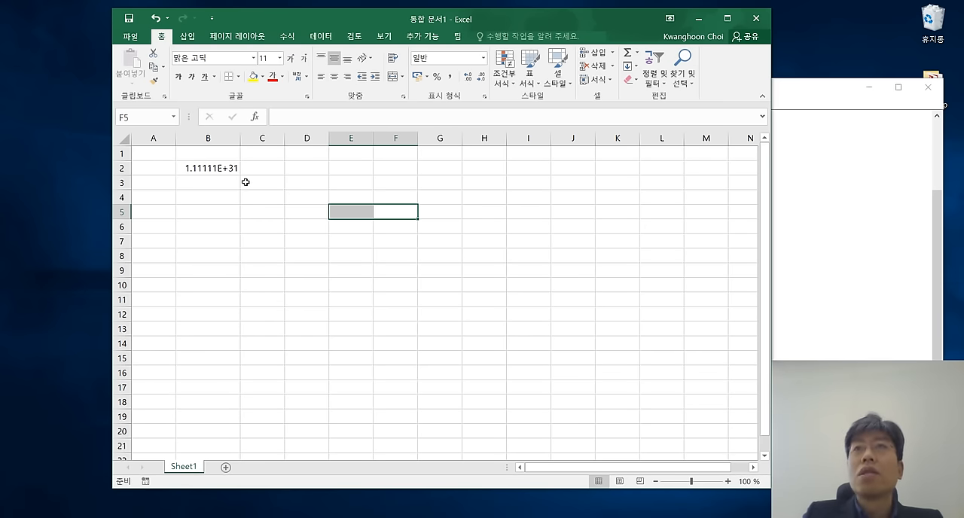
left_click_drag(240, 137, 220, 136)
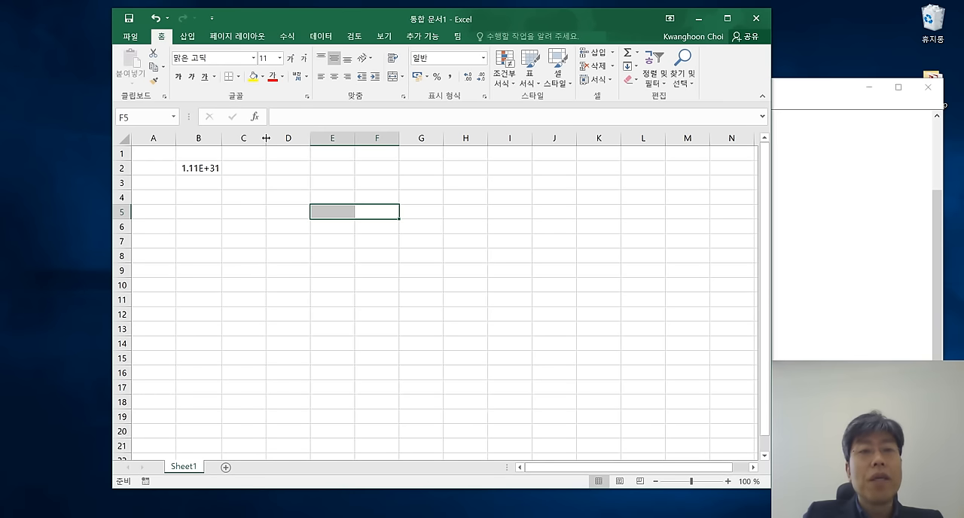
left_click_drag(266, 138, 291, 138)
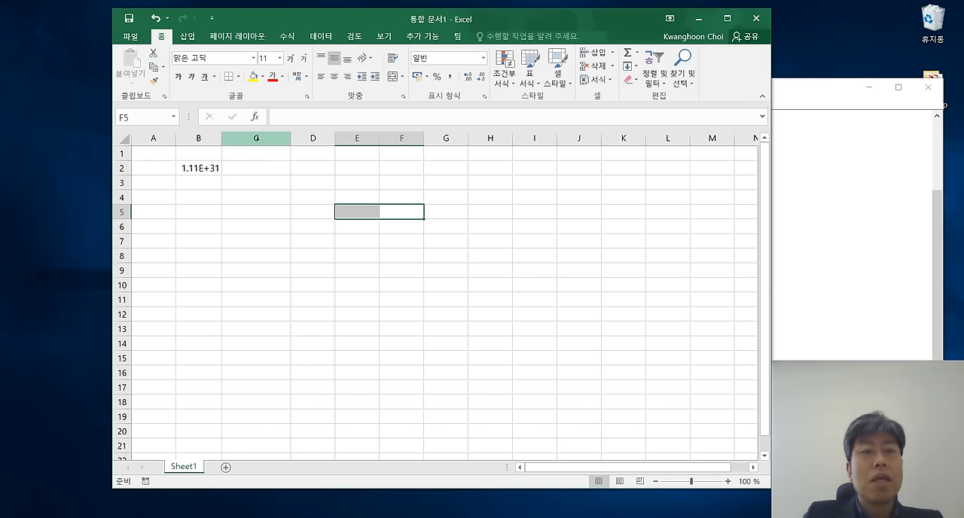
left_click_drag(222, 139, 202, 139)
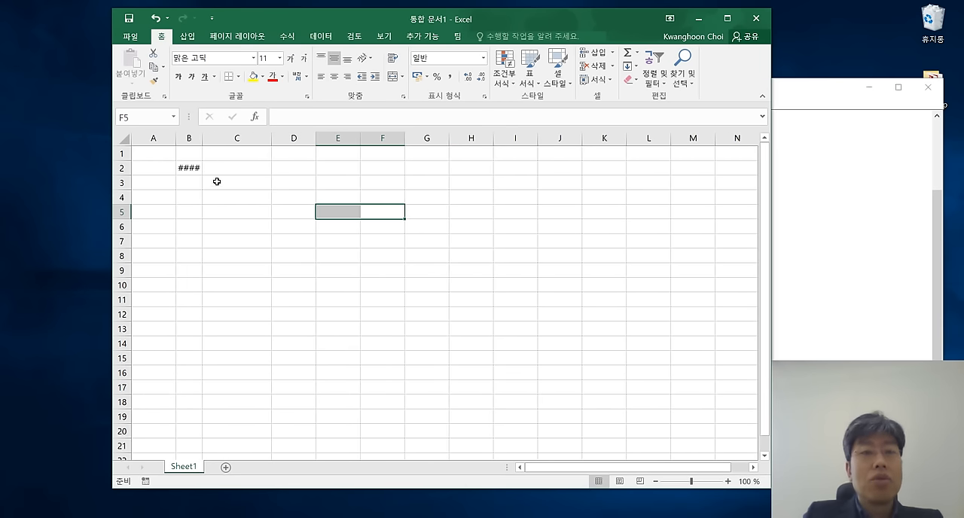
left_click_drag(202, 138, 243, 138)
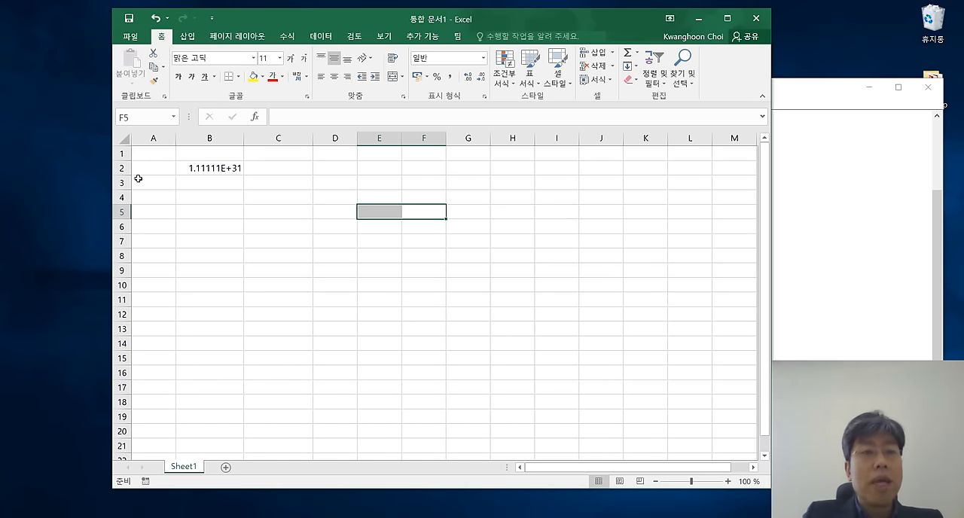
Increase the heights of rows 2 and 3, and bring both rows back to the normal height.
left_click_drag(122, 174, 122, 201)
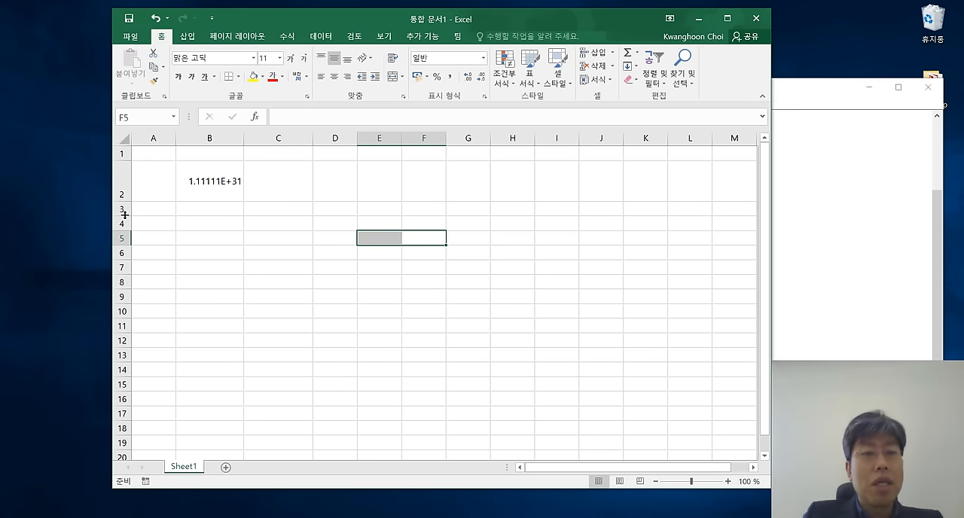
left_click_drag(125, 216, 125, 236)
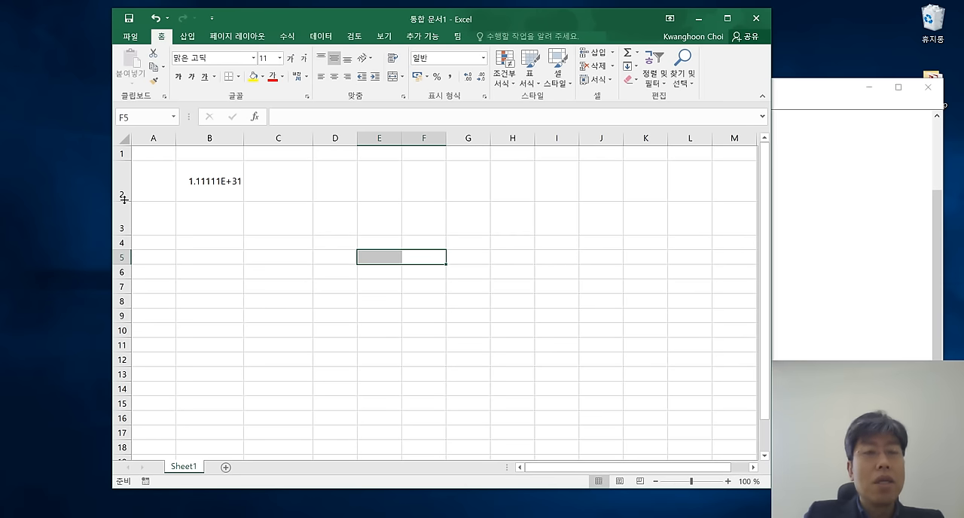
left_click_drag(124, 200, 124, 175)
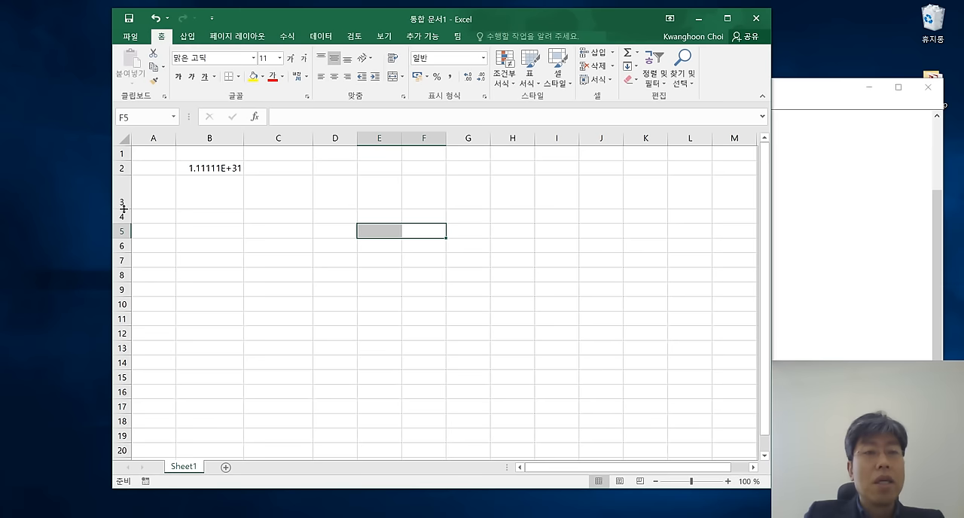
double_click(123, 209)
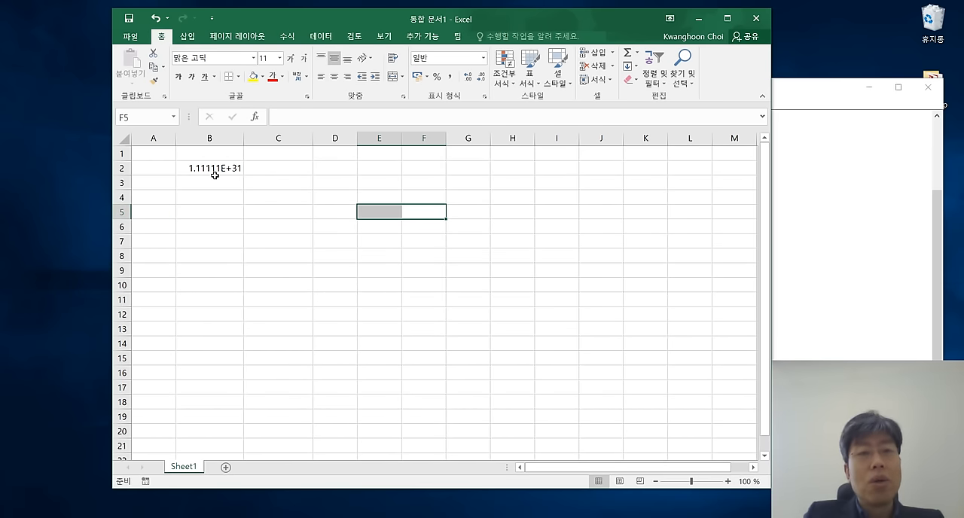
Fit column B's width to its number, and replace the content of B2 with 전남대학교, keeping B2 selected.
left_click_drag(244, 137, 240, 137)
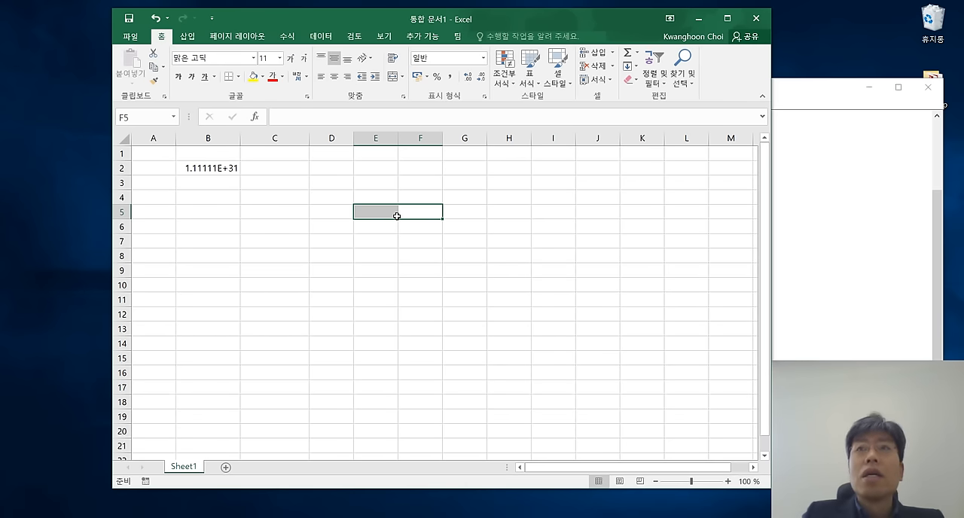
left_click(204, 172)
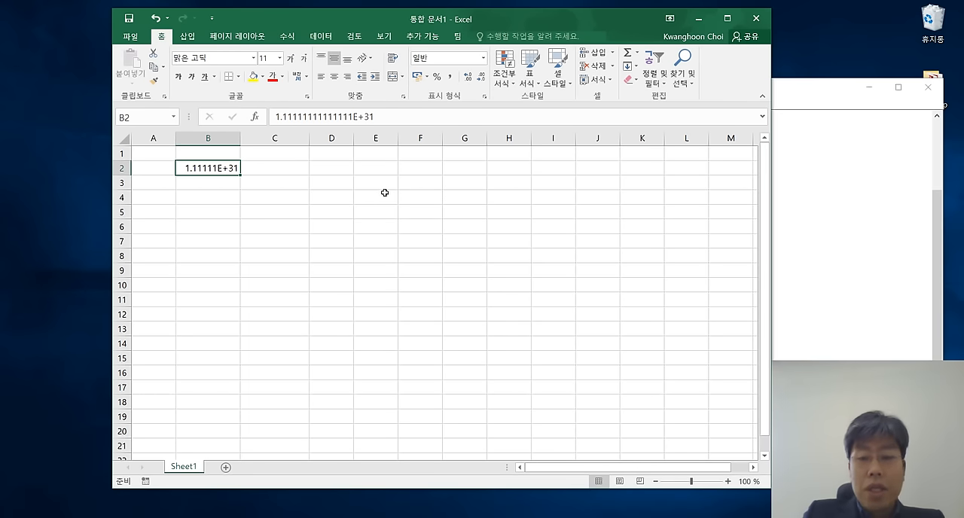
key("BackSpace")
key("Return")
key("Up")
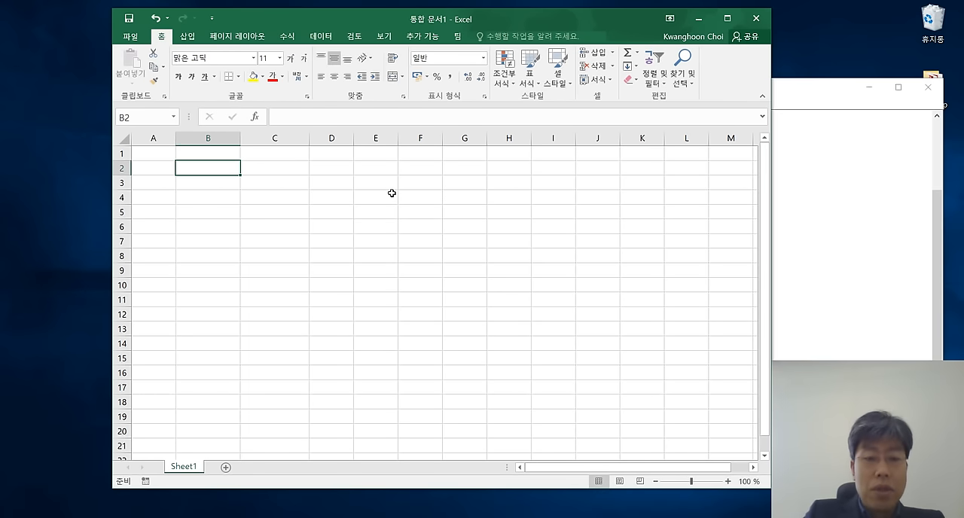
type("전남대학교")
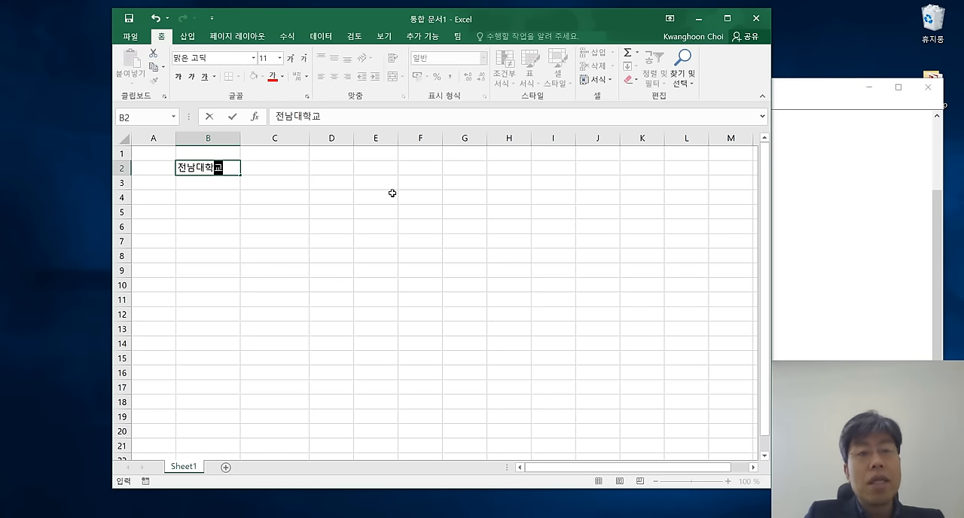
key("Return")
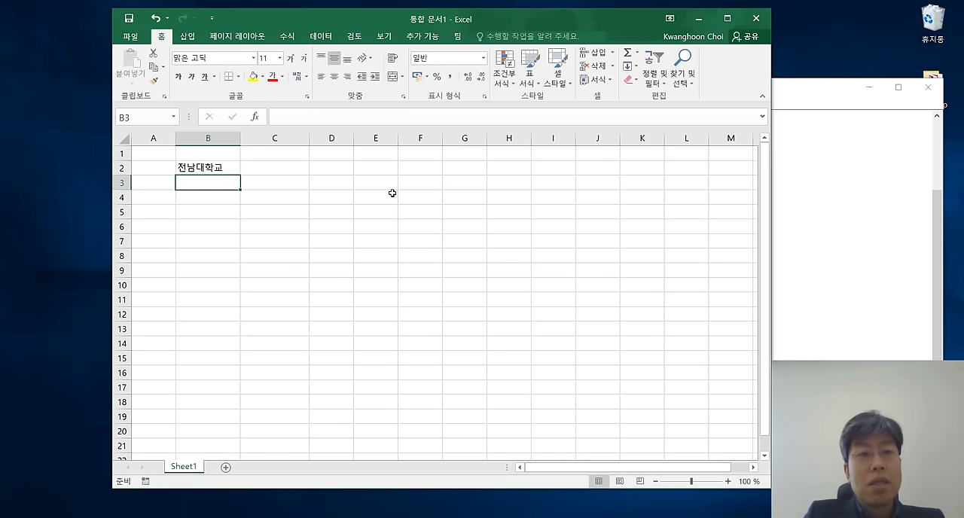
key("Up")
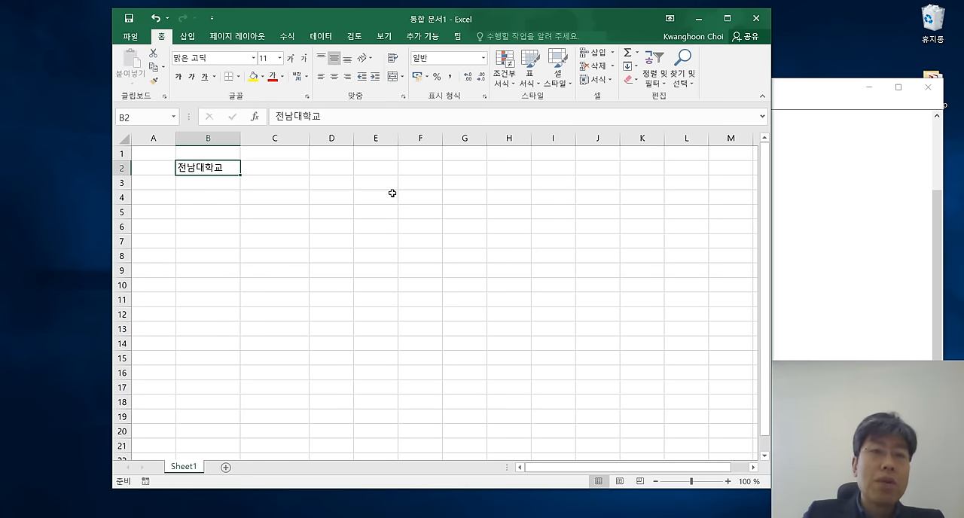
Switch to Notepad and add the heading "한 셀에 텍스트 두 줄 이상을 입력" below the navigation key list.
left_click(913, 201)
scroll(705, 308, "down", 1)
left_click(611, 376)
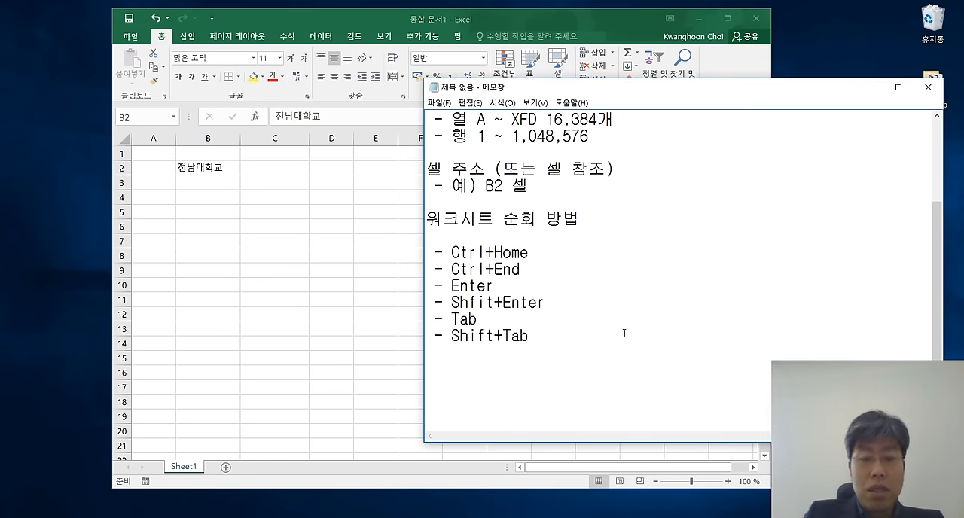
type("둘")
key("BackSpace")
key("BackSpace")
key("BackSpace")
type("한 셀에 두 ㅈ")
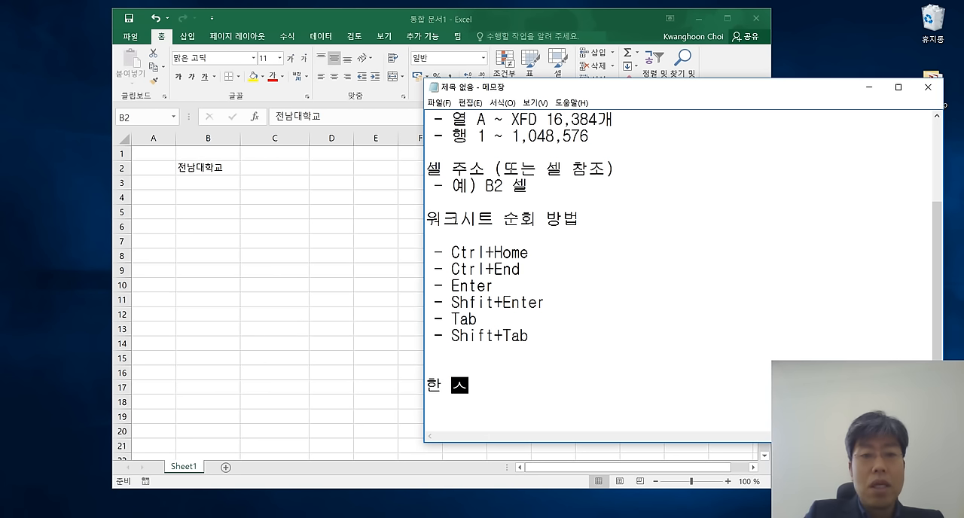
type("ㅜㄹ을")
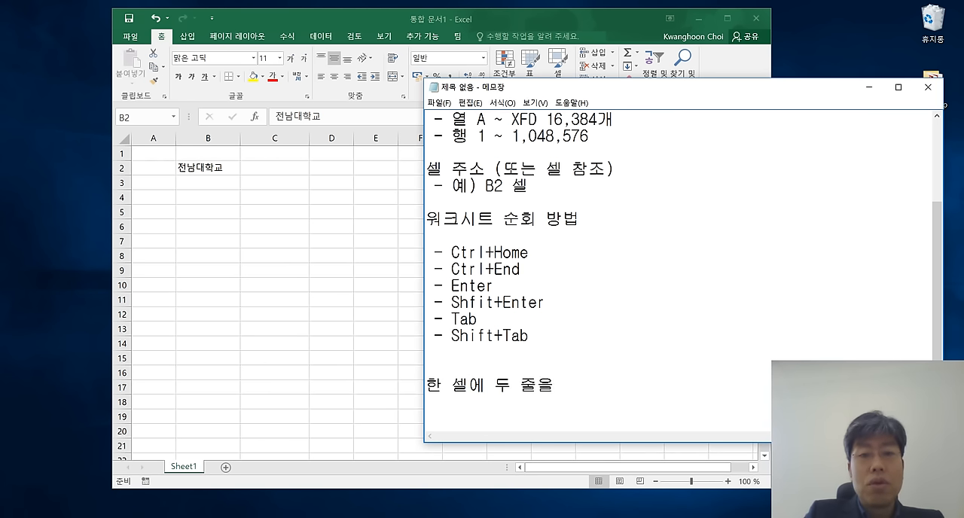
key("BackSpace")
key("BackSpace")
key("BackSpace")
key("BackSpace")
key("BackSpace")
key("BackSpace")
type("ㅌㅔㄱ스트 두 줄ㅇ")
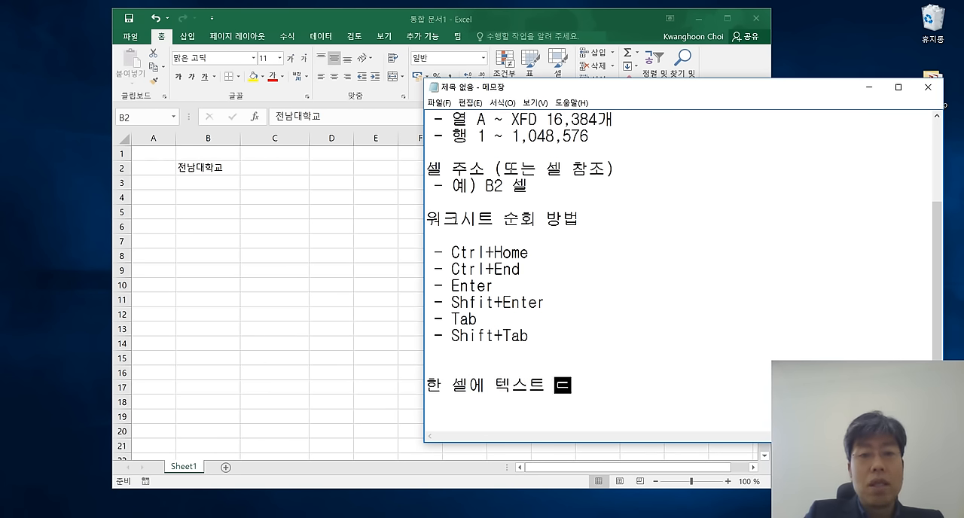
key("BackSpace")
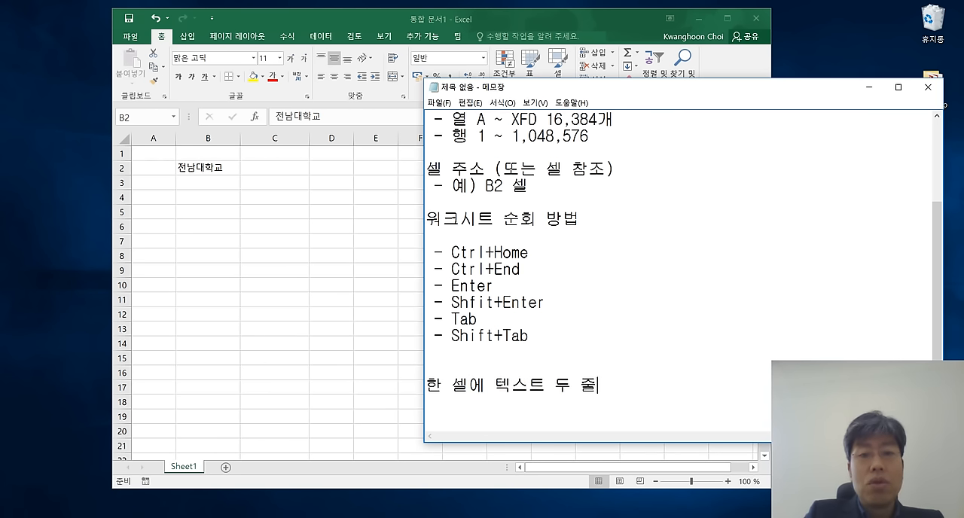
type("이상을 입력")
key("Return")
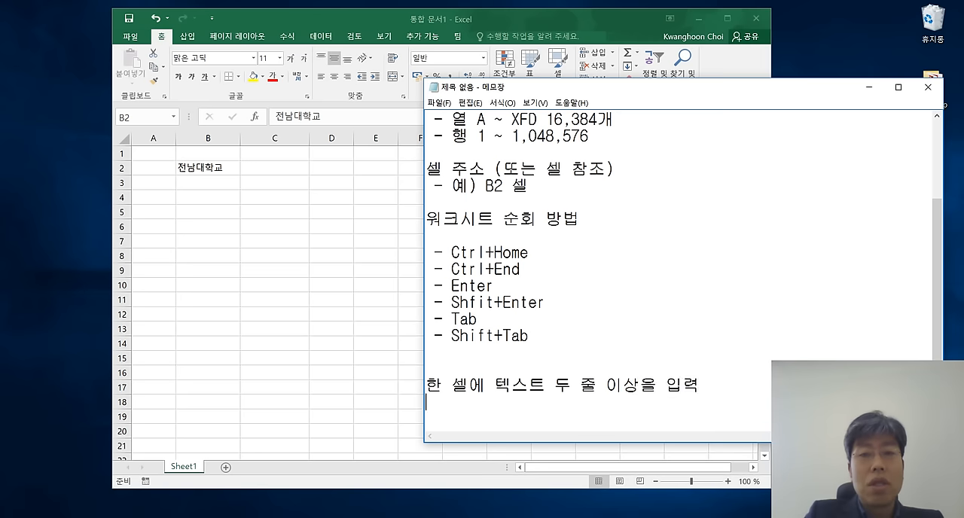
Add the item "- Alt+Enter" under the new heading and switch back to Excel.
type("- Alt+Enter")
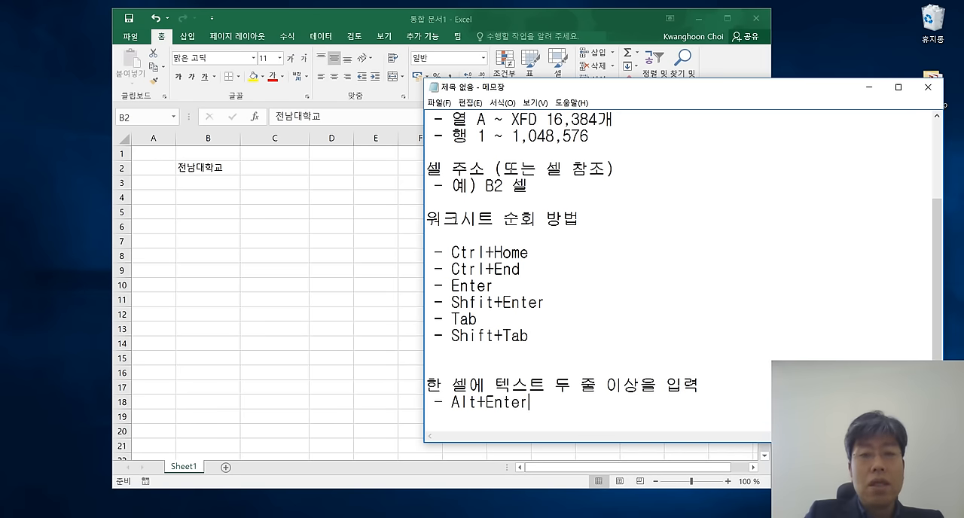
key("Return")
scroll(631, 325, "down", 1)
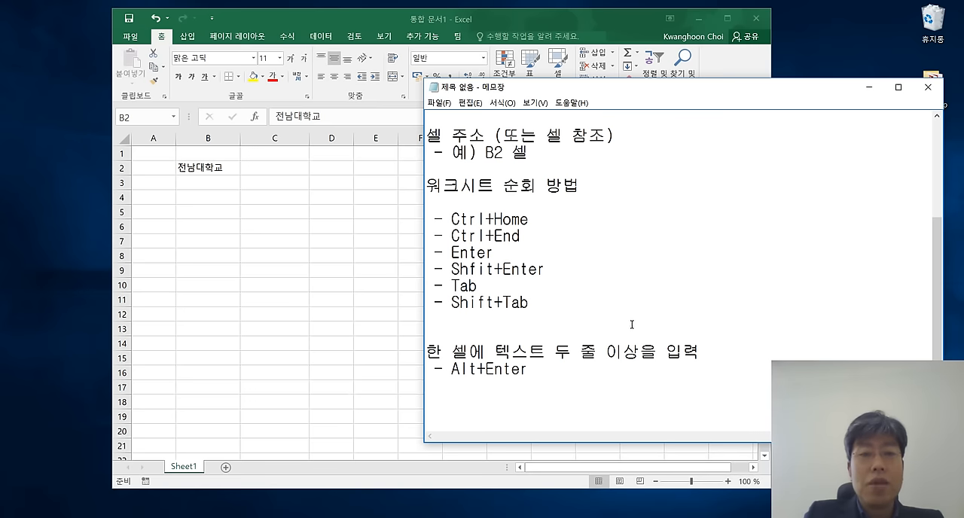
key("alt+Tab")
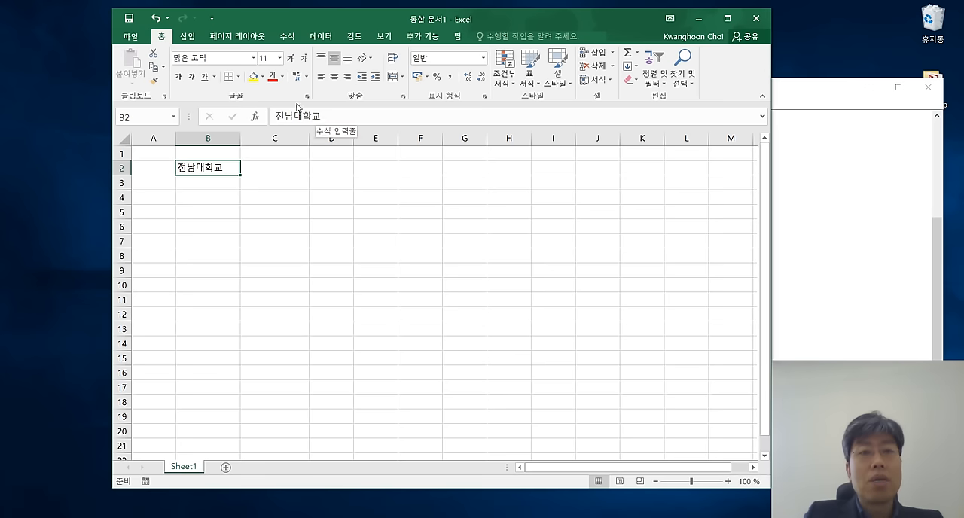
Add 전자컴퓨터공학부 as a second text line below 전남대학교 inside cell B2.
left_click(336, 117)
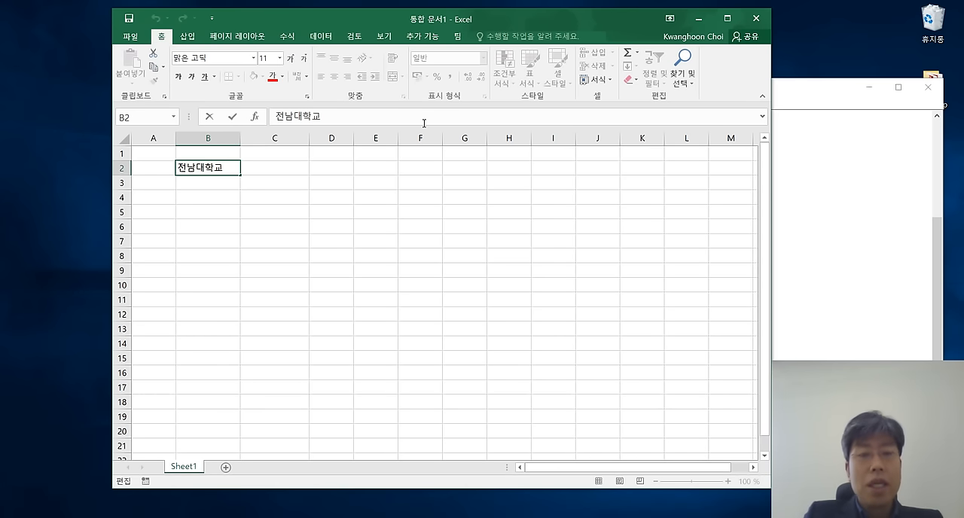
key("Escape")
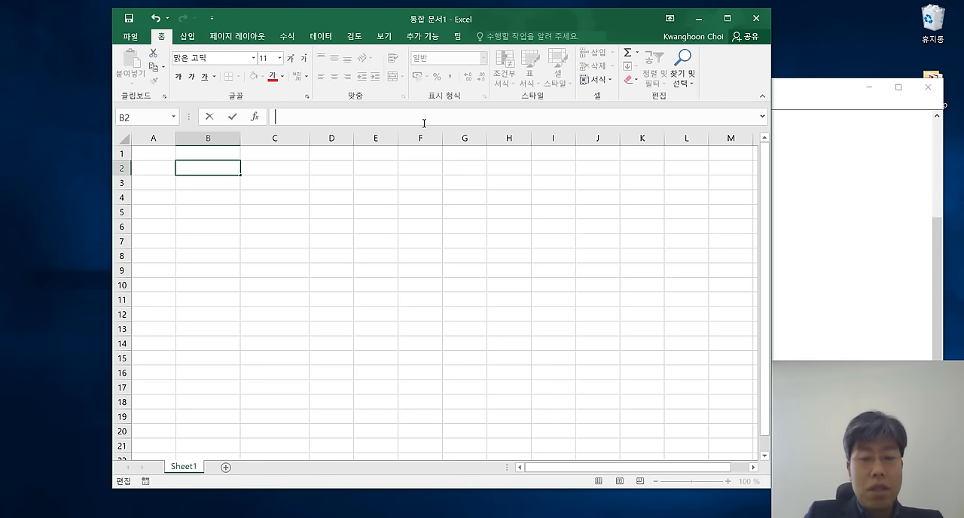
type("wj")
key("BackSpace")
key("BackSpace")
type("전자커뮤")
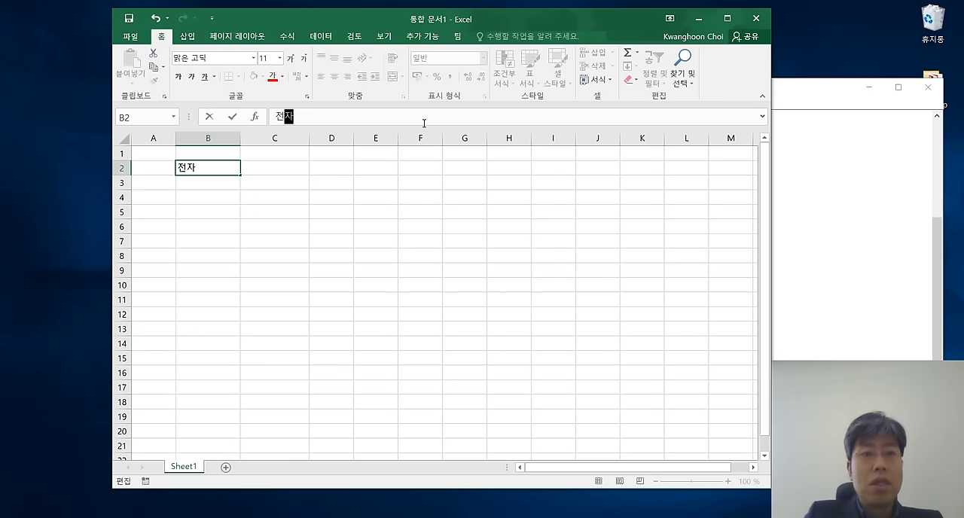
key("BackSpace")
key("BackSpace")
key("BackSpace")
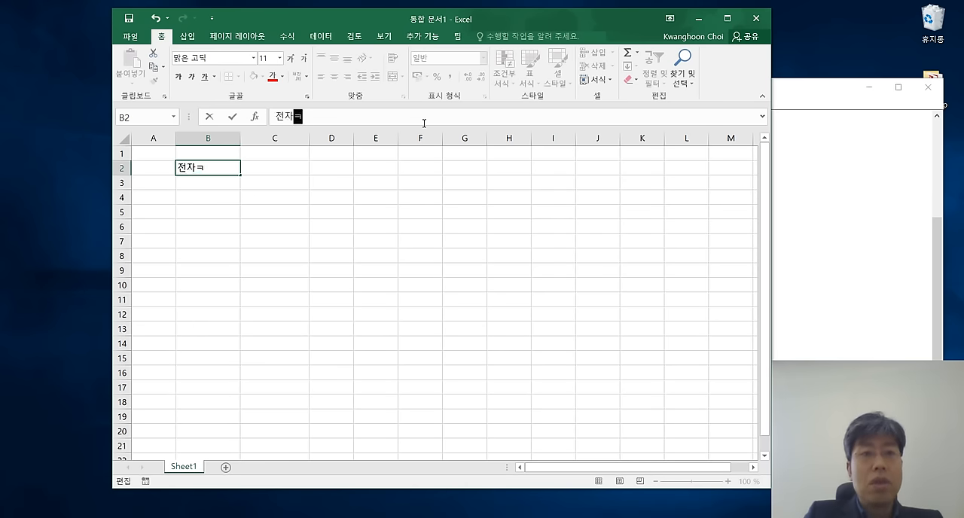
type("ㅓㅁㅍ퓨")
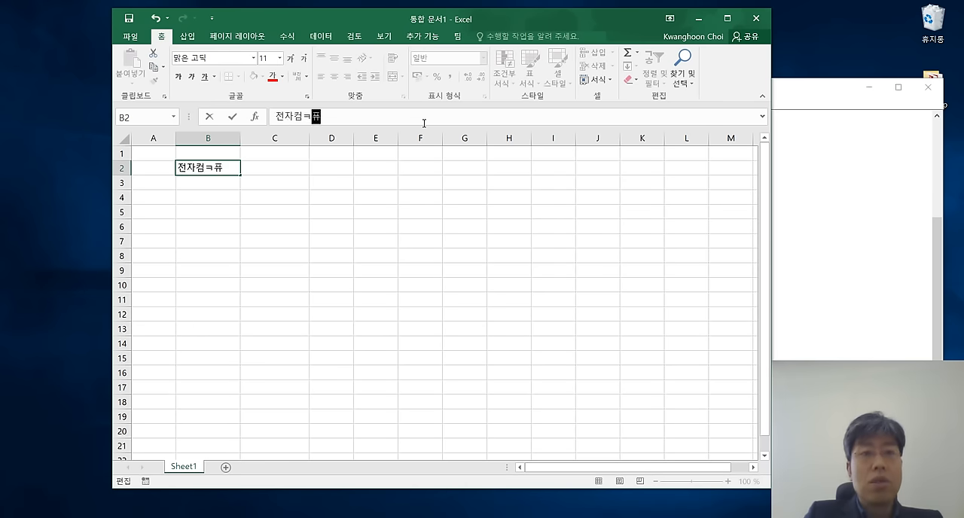
key("BackSpace")
key("BackSpace")
key("BackSpace")
type("퓨ㅓ")
key("BackSpace")
type("터공학부")
key("Return")
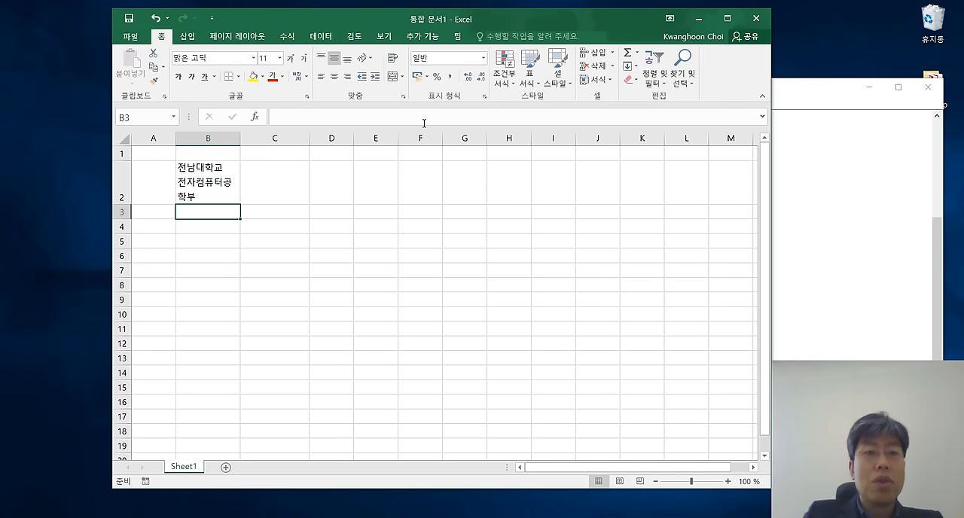
Widen column B so each text line in B2 fits without wrapping, and fit row 2's height to the content.
key("Up")
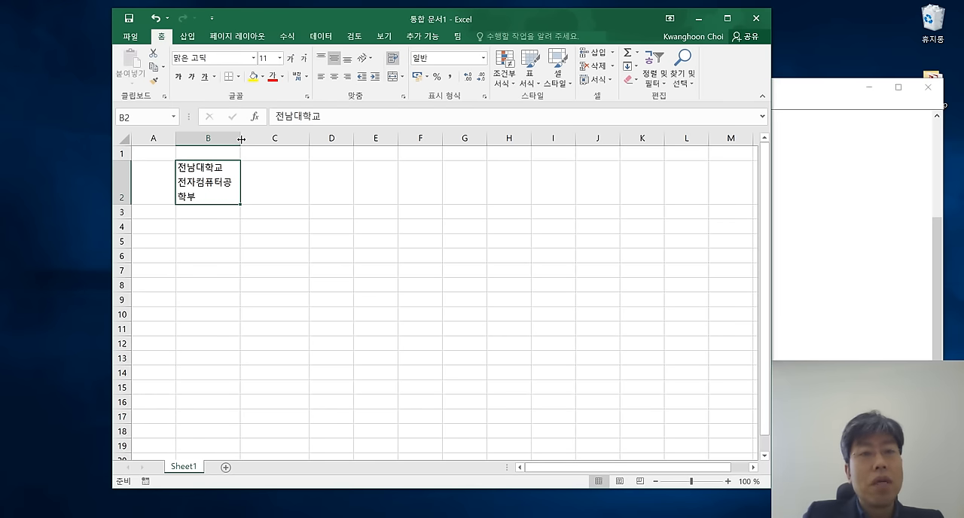
left_click_drag(241, 139, 271, 139)
left_click(279, 228)
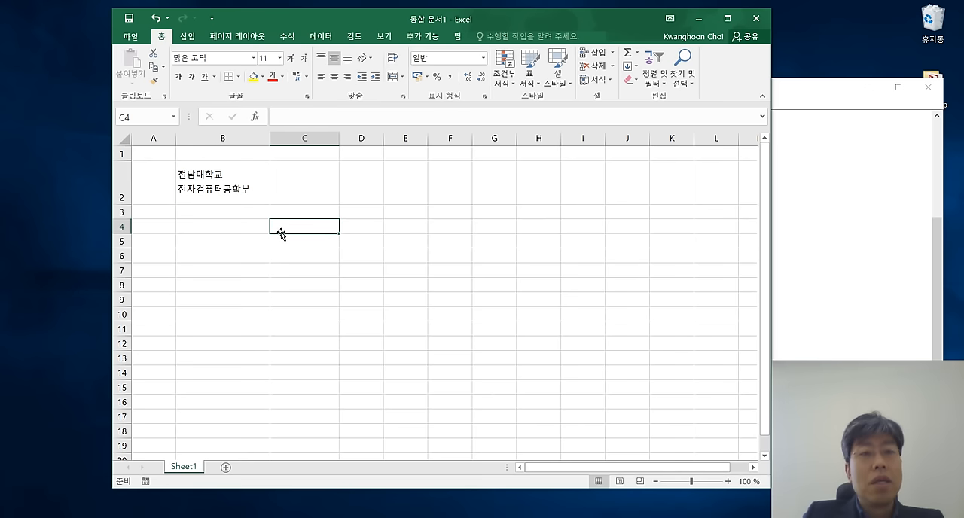
double_click(128, 205)
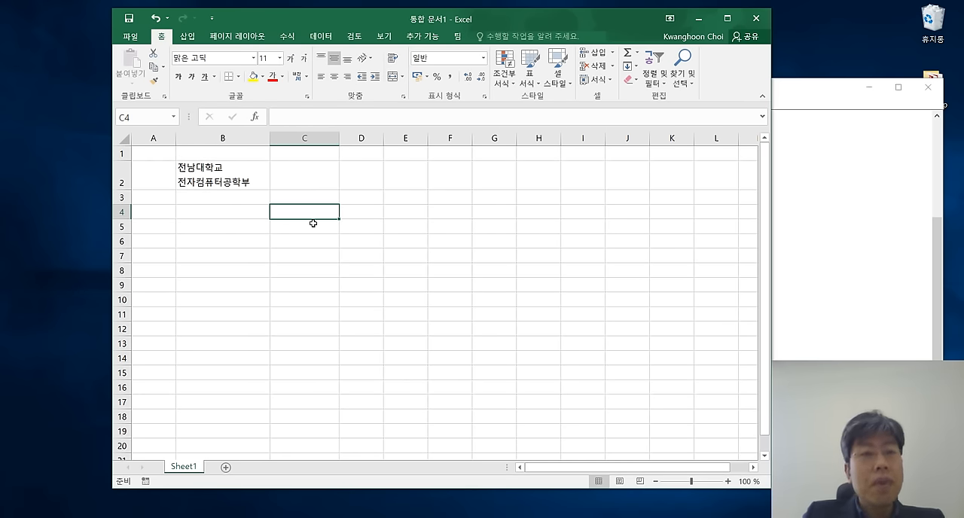
Insert the university's city, district and neighbourhood as a new first line above 전남대학교 inside cell B2.
left_click(239, 179)
left_click(338, 117)
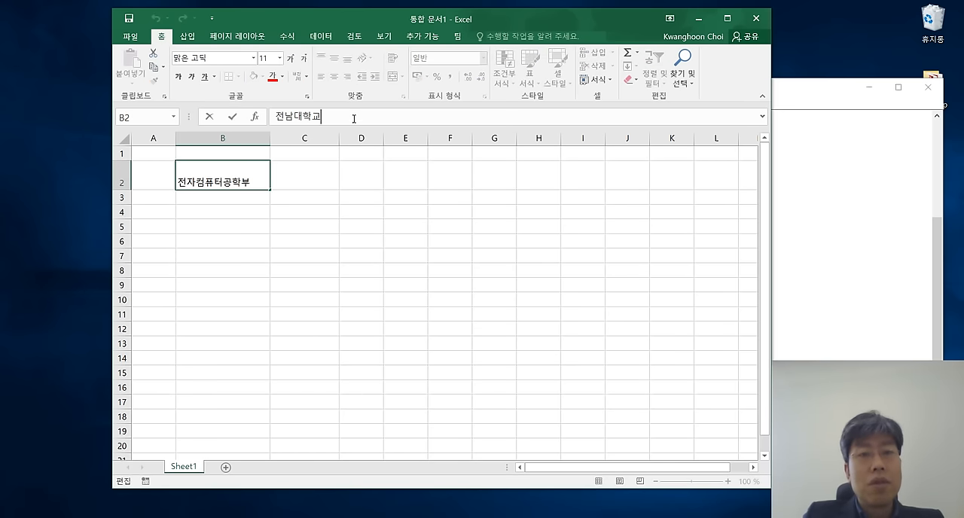
key("Left")
key("Left")
key("Left")
key("Left")
key("Left")
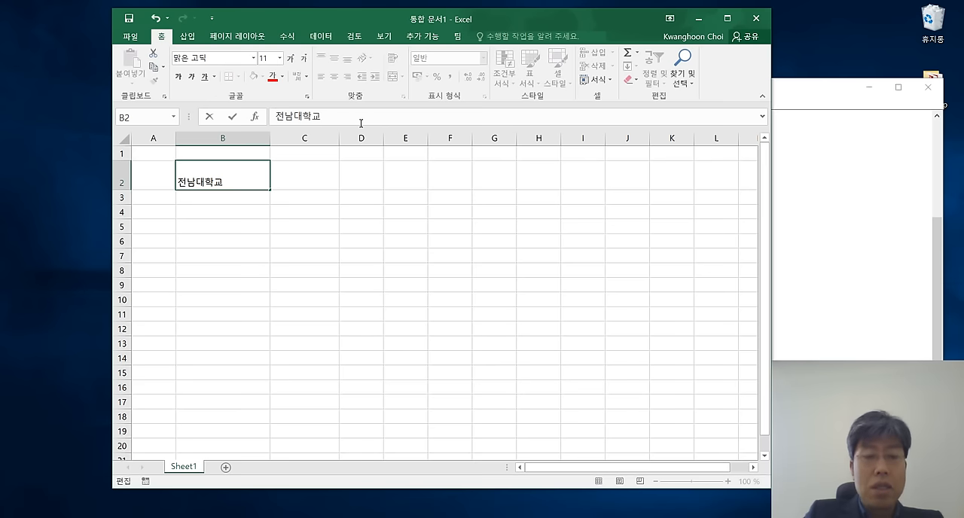
key("Delete")
key("Delete")
key("Delete")
key("Delete")
key("Delete")
type("hk")
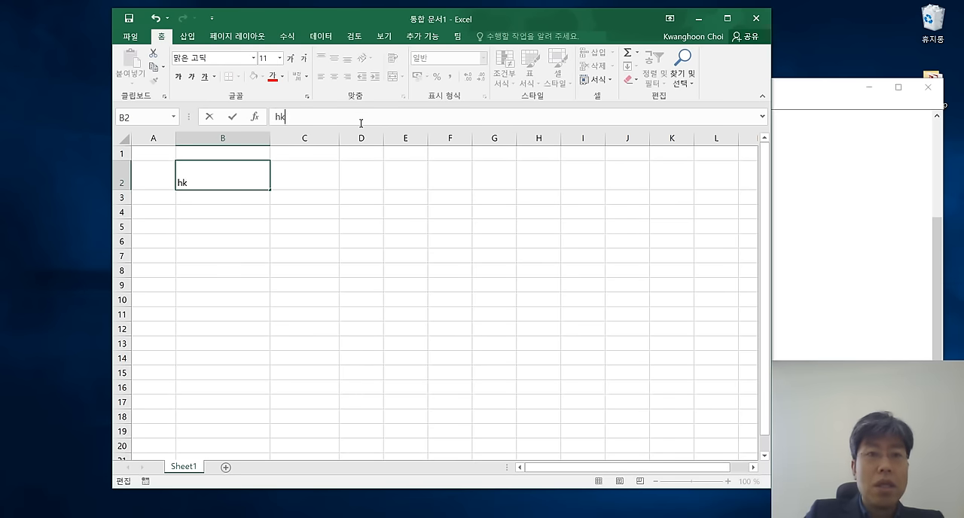
key("BackSpace")
key("BackSpace")
type("광주시 ㅂ")
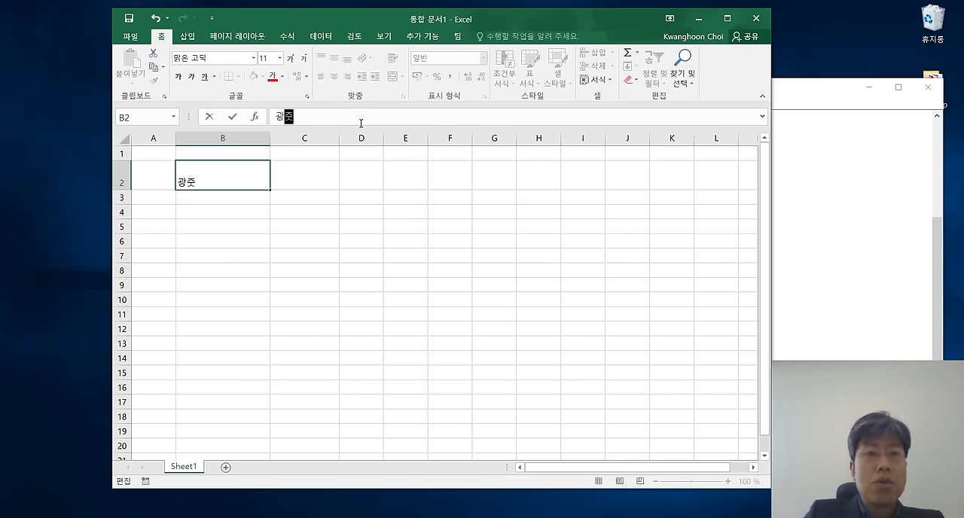
type("북구 용ㅇ봉")
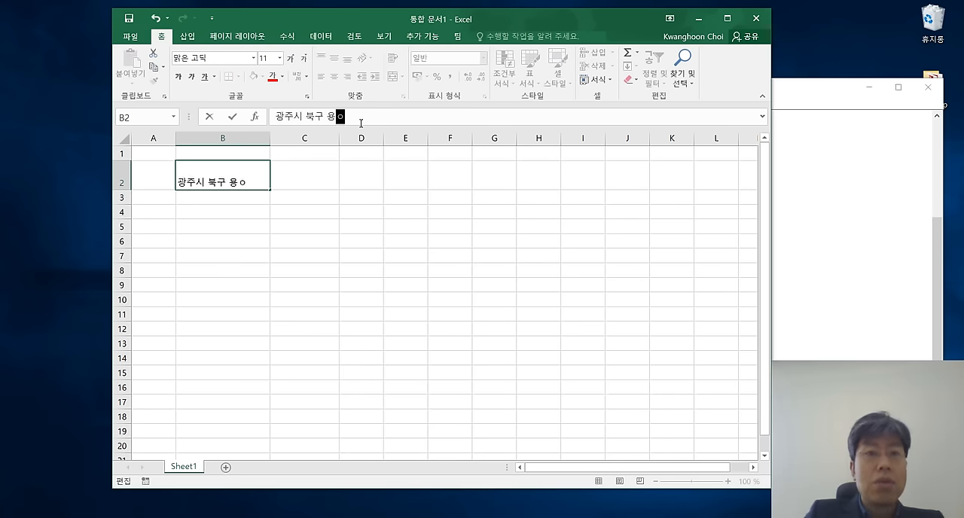
key("BackSpace")
key("BackSpace")
key("BackSpace")
key("BackSpace")
type("봉ㄷ")
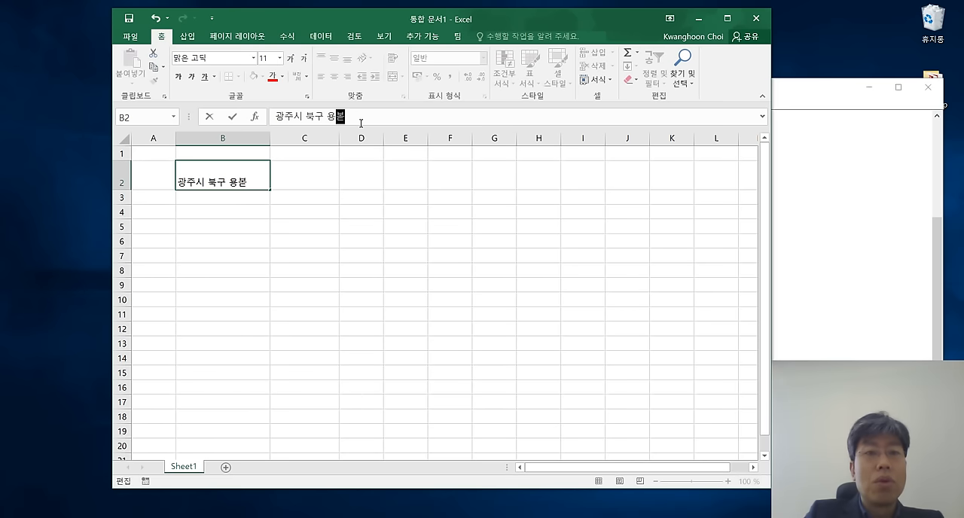
type("동")
key("Return")
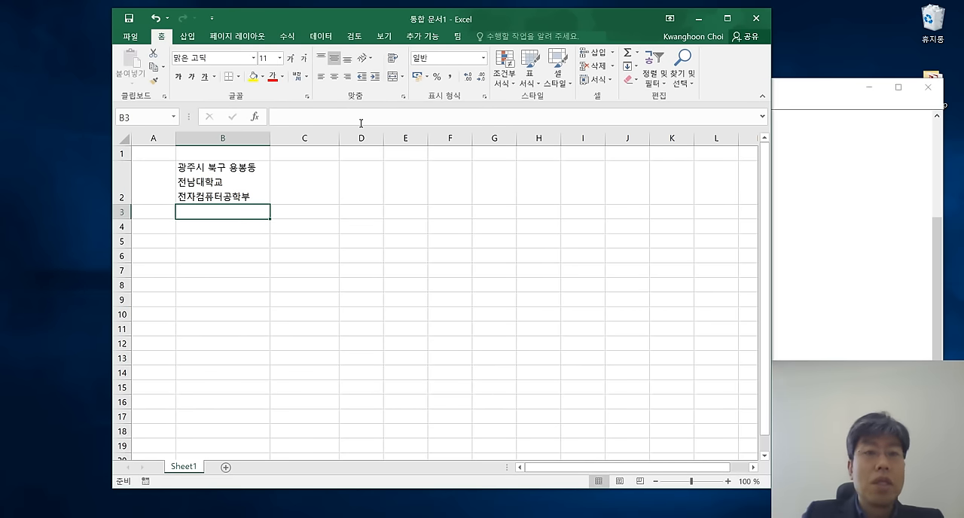
Switch to Notepad to review the note on entering two or more text lines in one cell, and return to Excel.
left_click(314, 264)
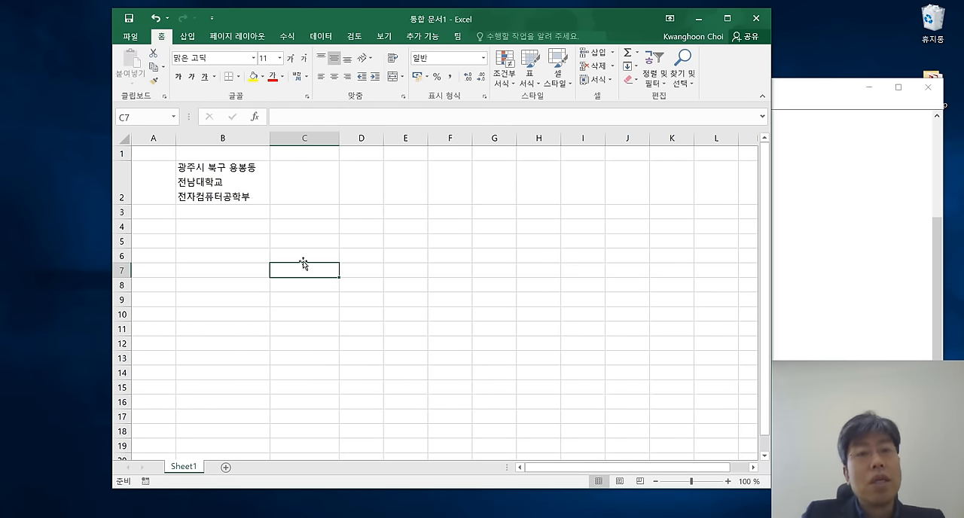
left_click(827, 210)
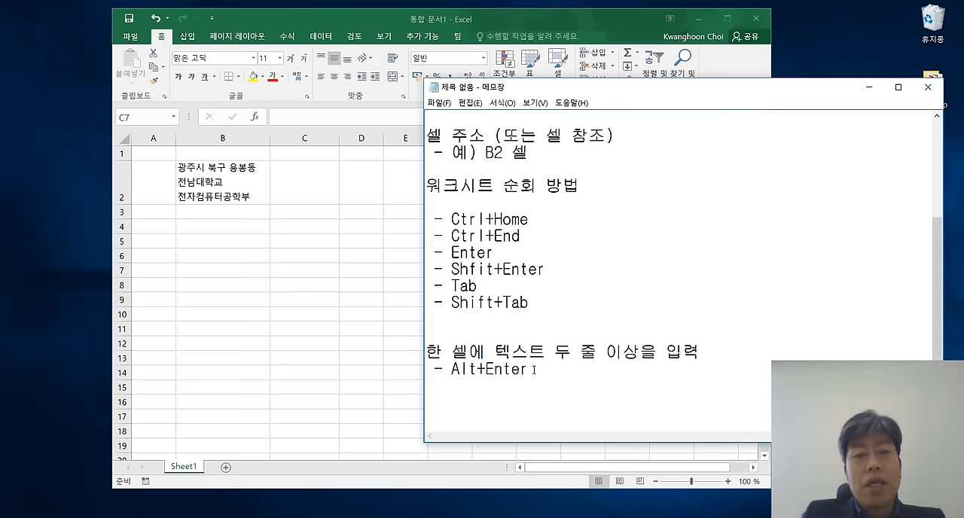
left_click_drag(530, 369, 426, 351)
left_click(567, 396)
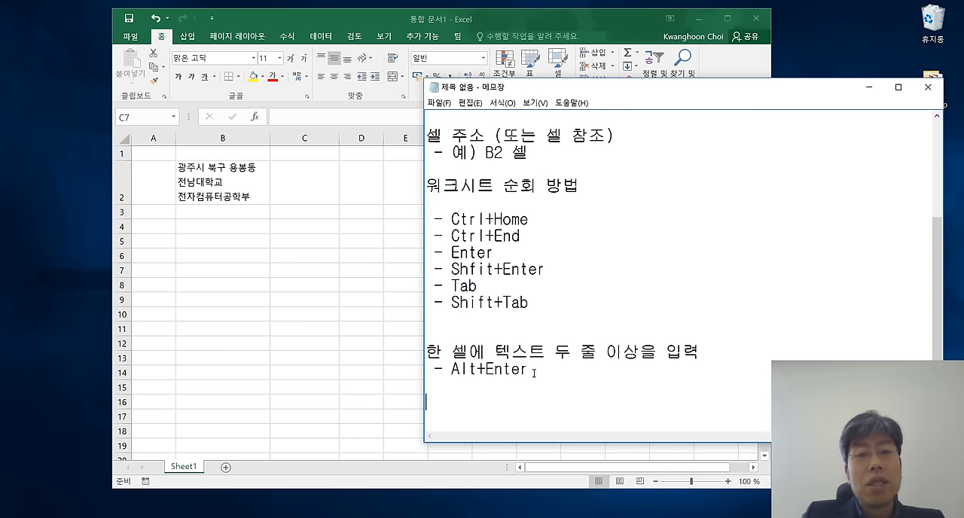
left_click(253, 274)
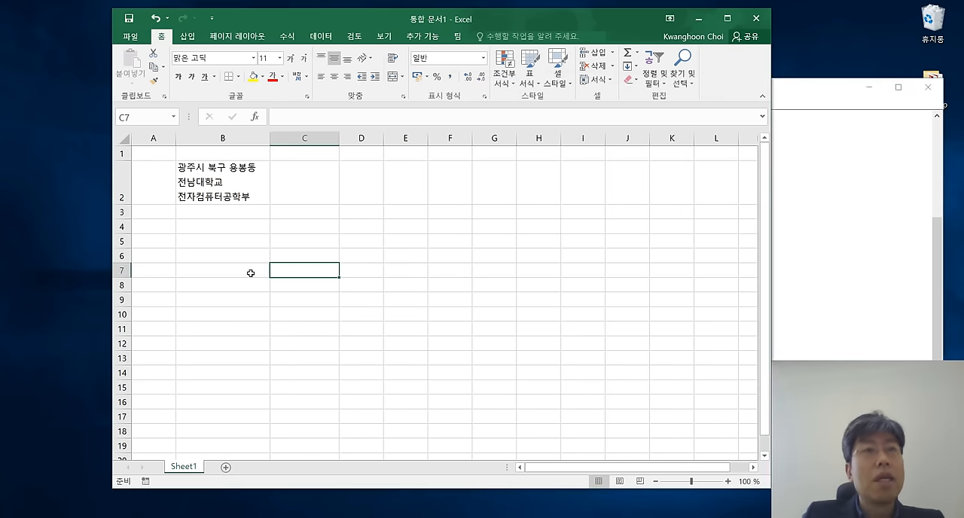
left_click(341, 254)
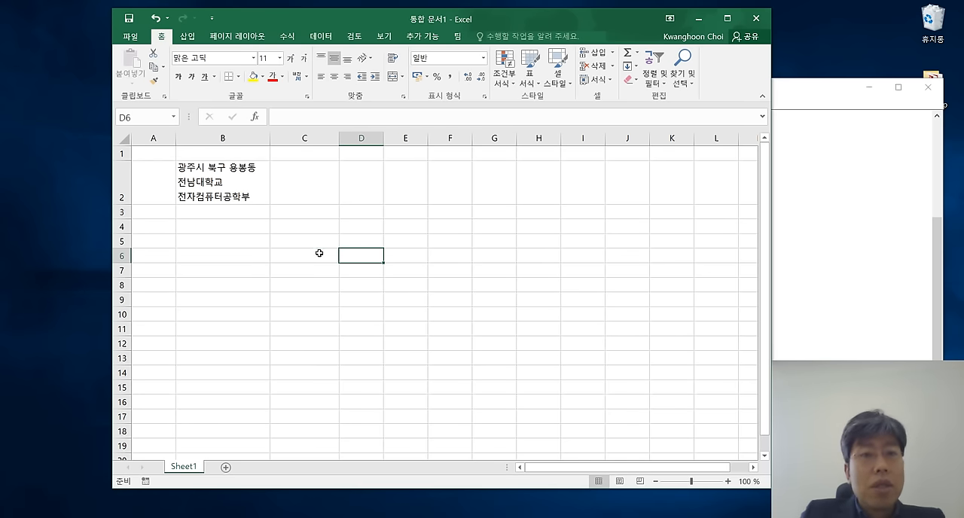
left_click(315, 252)
Copy the three-line text of B2 into C2 and widen column C so its lines do not wrap.
left_click(228, 169)
key("ctrl+c")
left_click(306, 181)
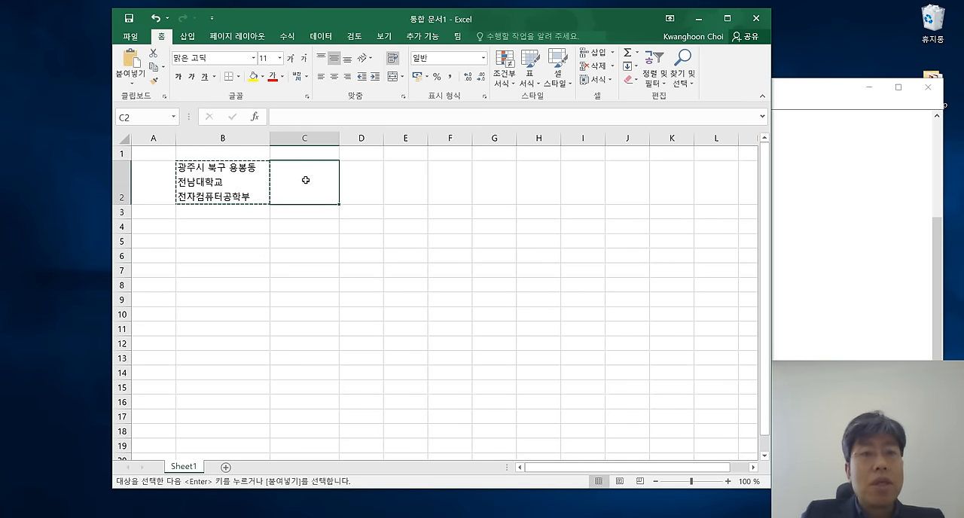
key("ctrl+v")
left_click(409, 214)
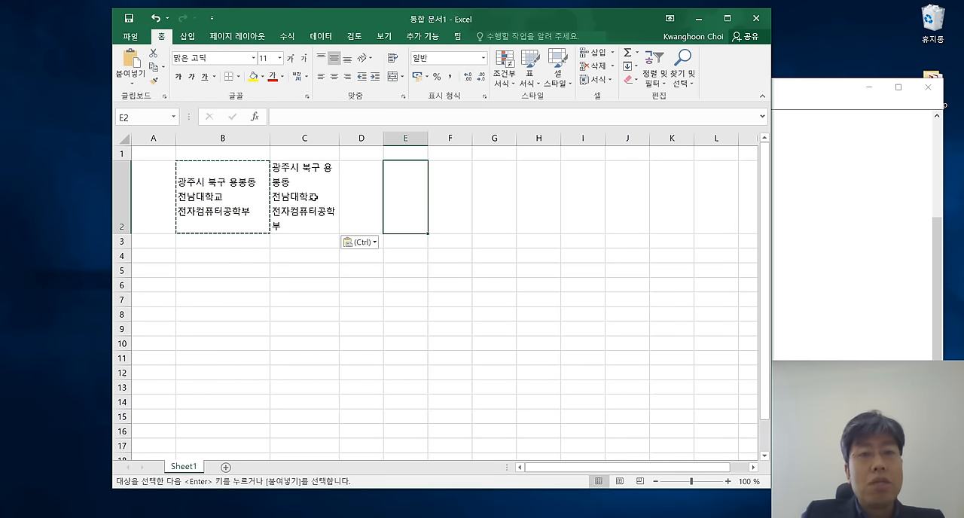
left_click(340, 139)
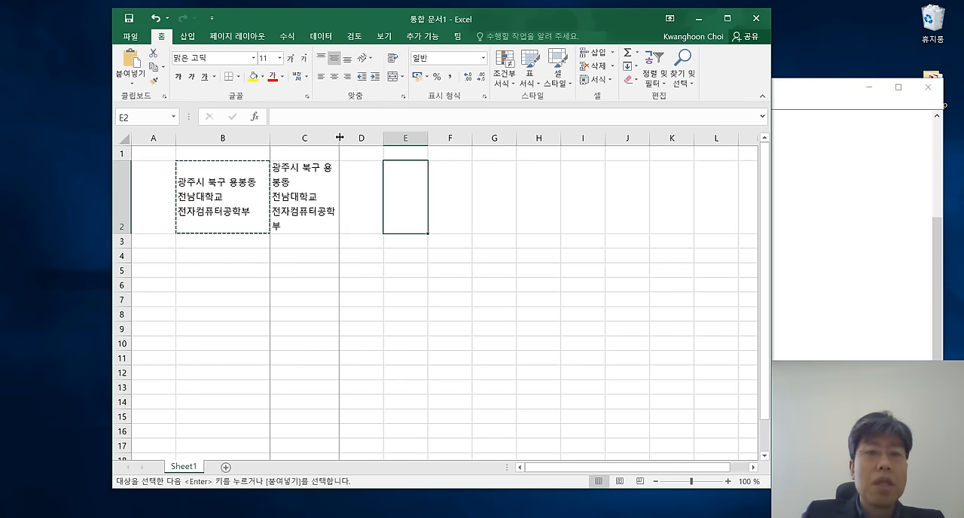
left_click_drag(340, 139, 384, 139)
Copy the cells B2:C2 into row 3 directly below, starting at B3.
left_click_drag(220, 208, 324, 210)
key("ctrl+c")
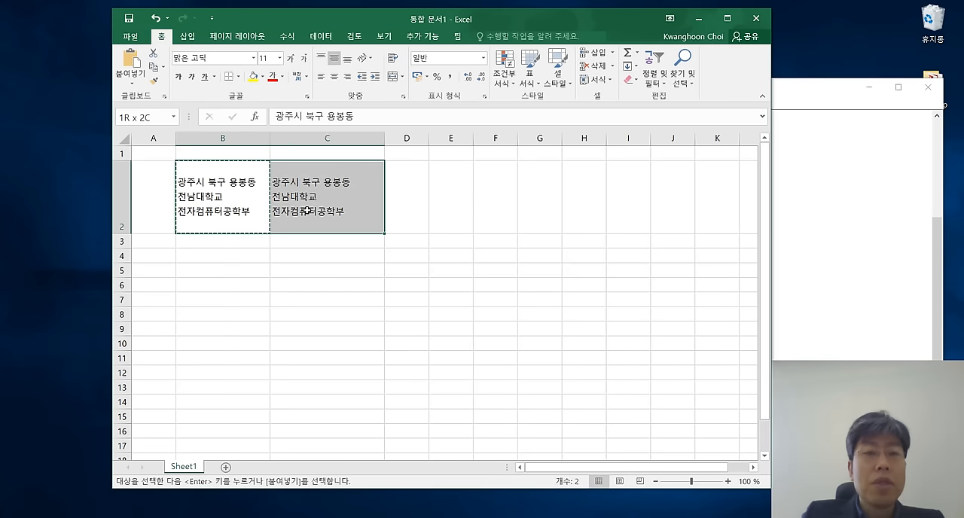
left_click(245, 240)
key("ctrl+v")
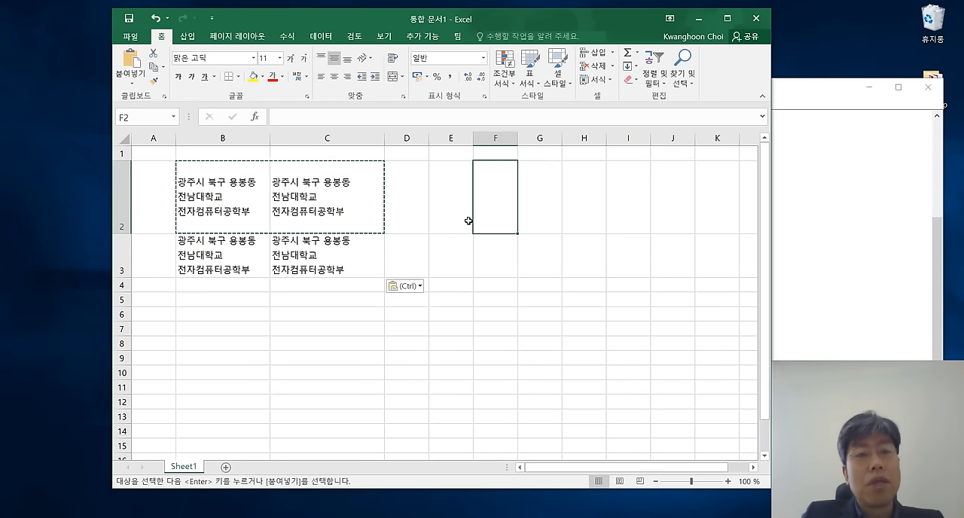
Put the number 1 before the first line's text in B2 and the number 2 before it in C2.
left_click(219, 207)
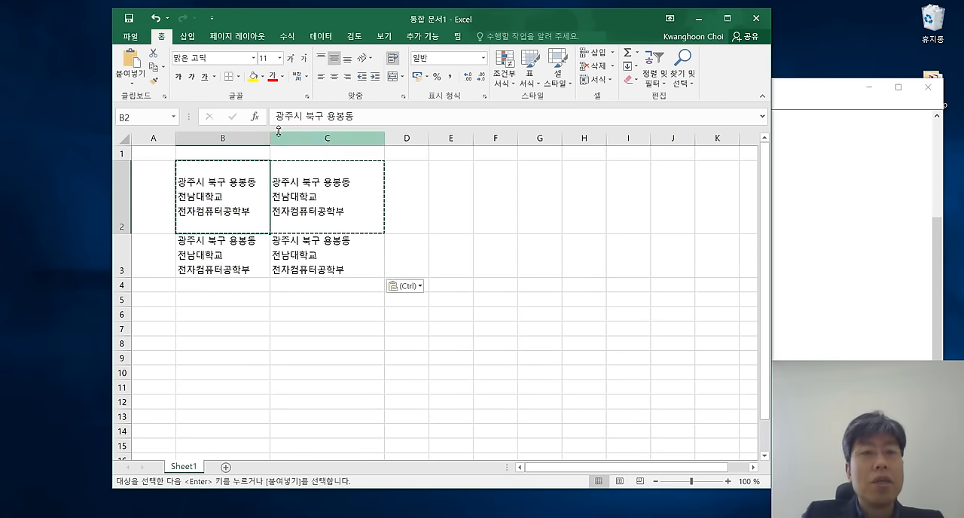
left_click(275, 117)
type("1")
key("Tab")
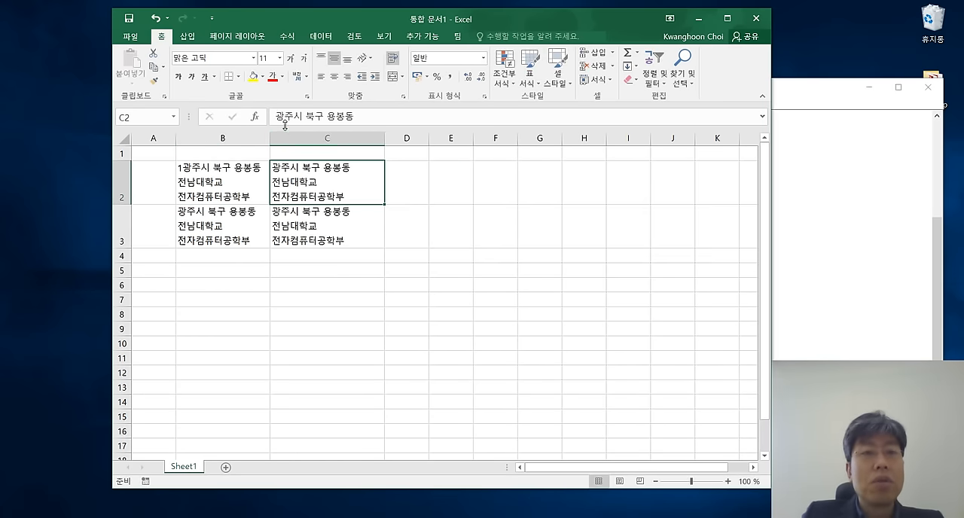
left_click(276, 116)
type("2")
key("Return")
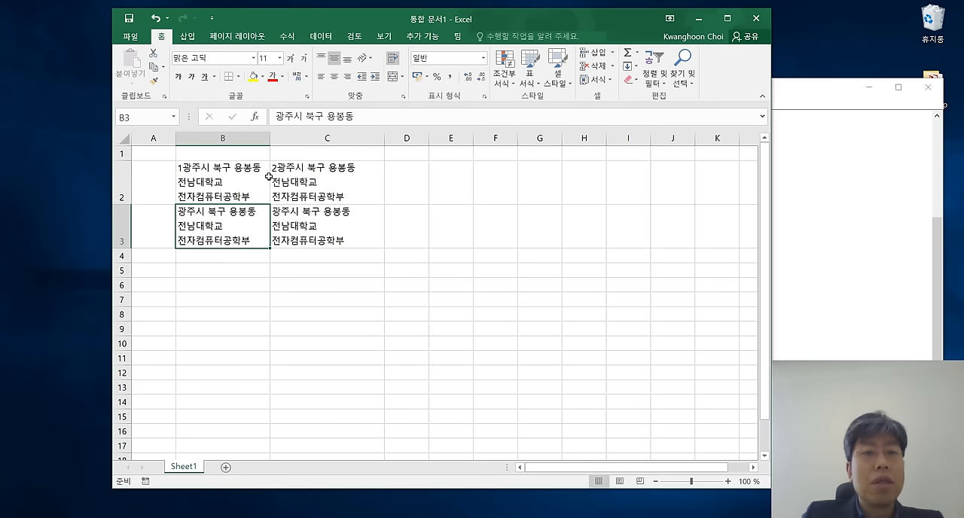
Put the number 3 before the first line's text in B3 and the number 4 before it in C3.
left_click(279, 117)
type("3")
key("Tab")
double_click(313, 218)
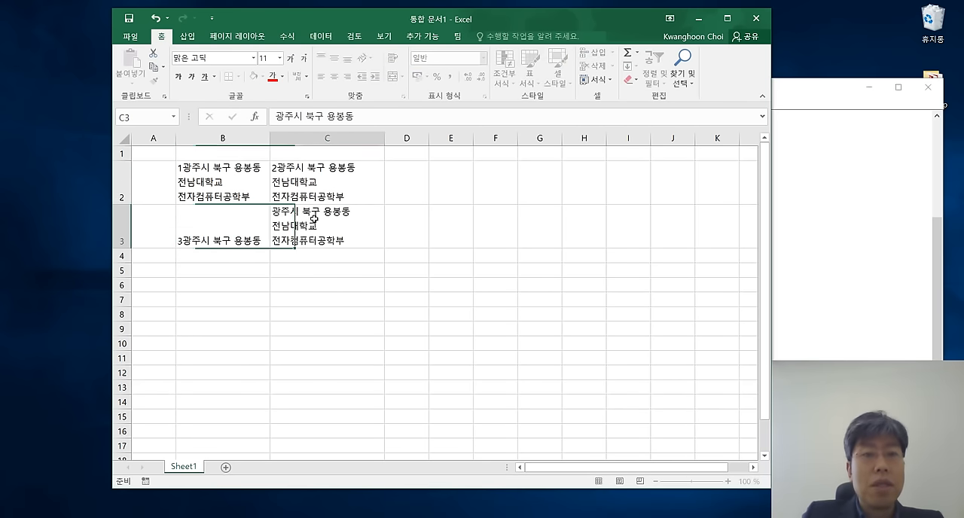
left_click(276, 117)
type("4")
left_click(461, 315)
left_click(304, 315)
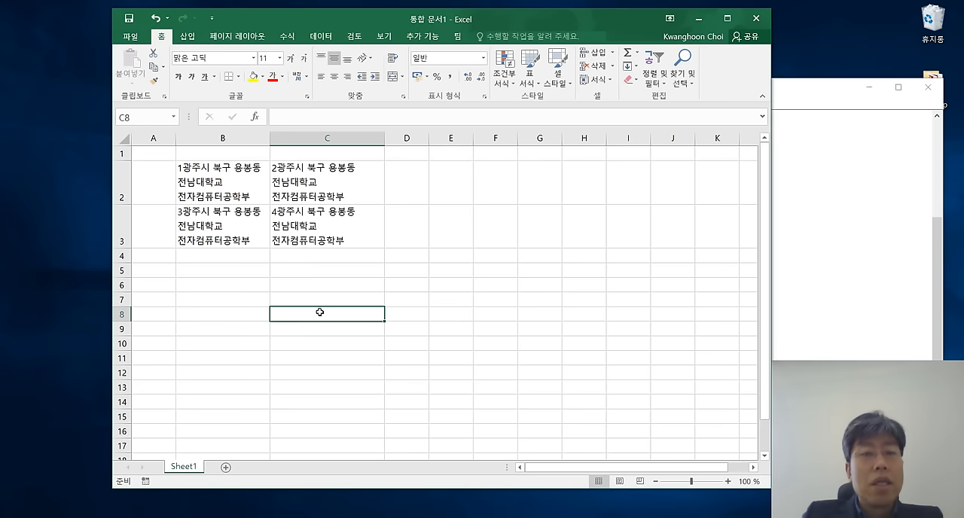
left_click_drag(226, 182, 328, 226)
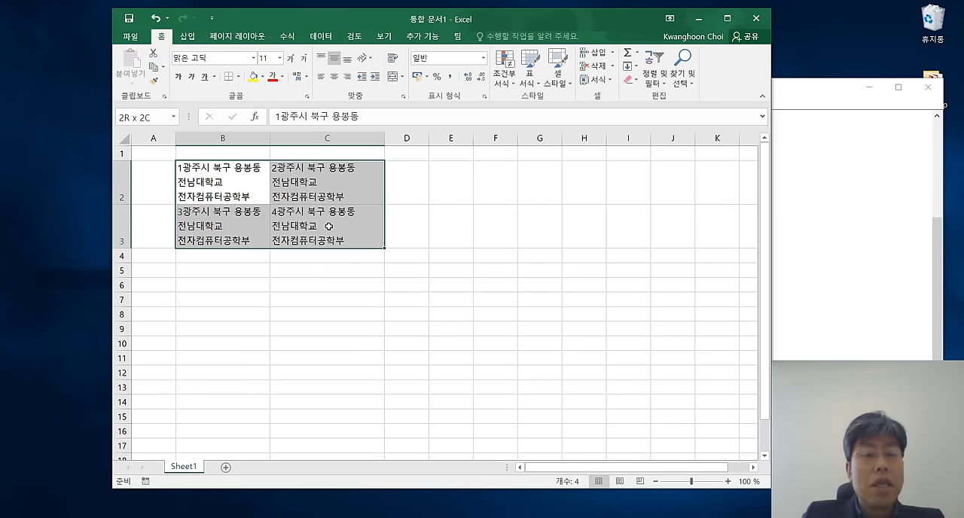
left_click(360, 316)
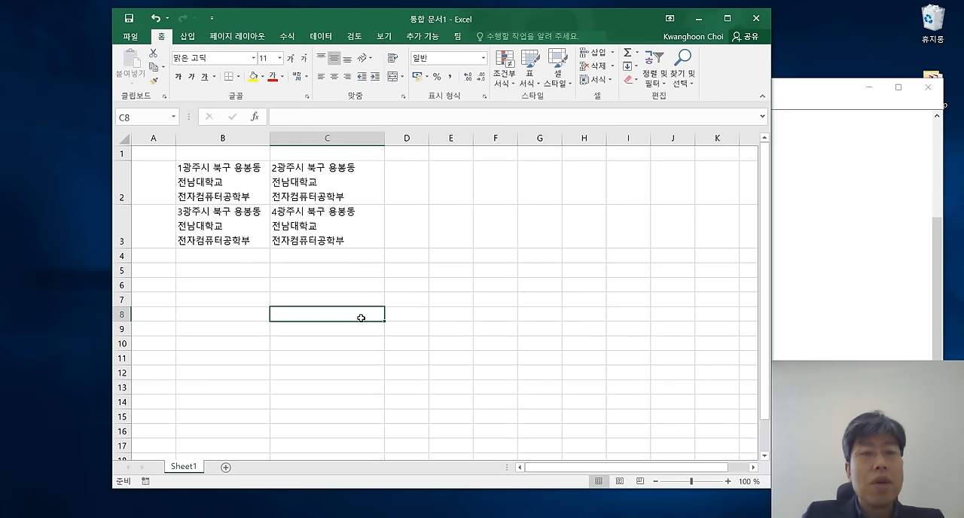
left_click(241, 141)
left_click(326, 142)
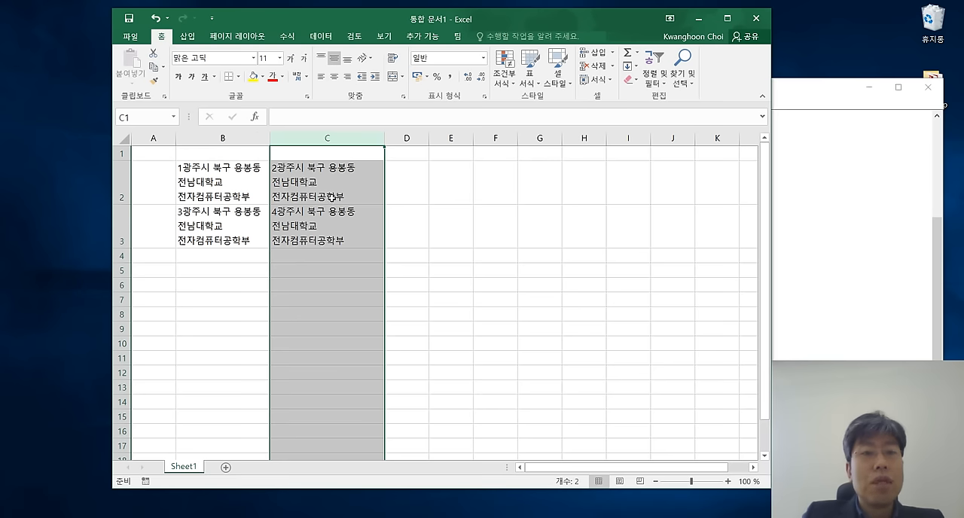
right_click(305, 138)
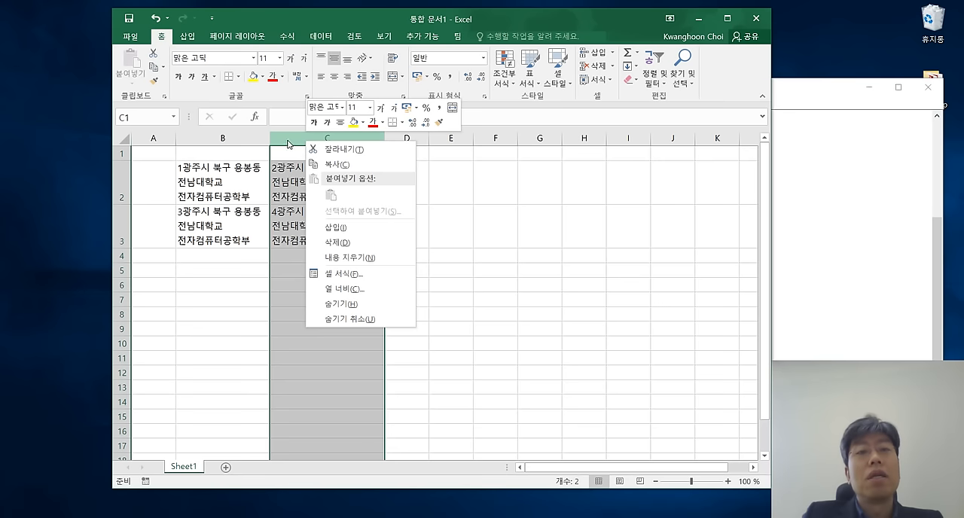
left_click(476, 201)
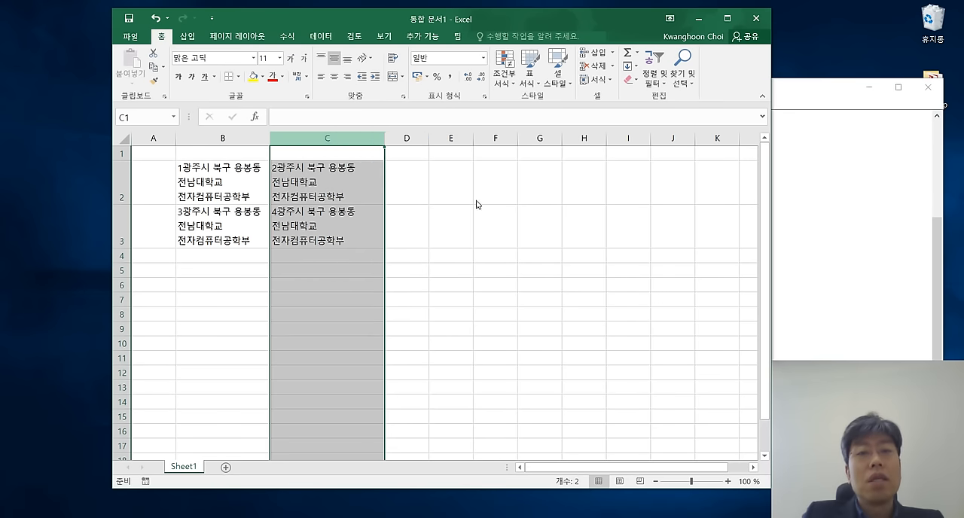
left_click(444, 219)
Insert an empty column before column C, between the two columns of address text.
left_click(319, 138)
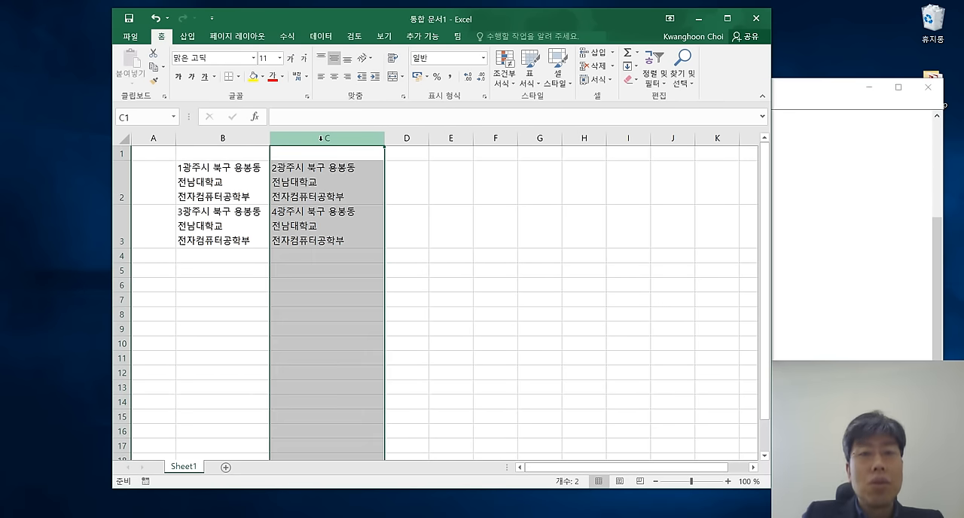
right_click(321, 138)
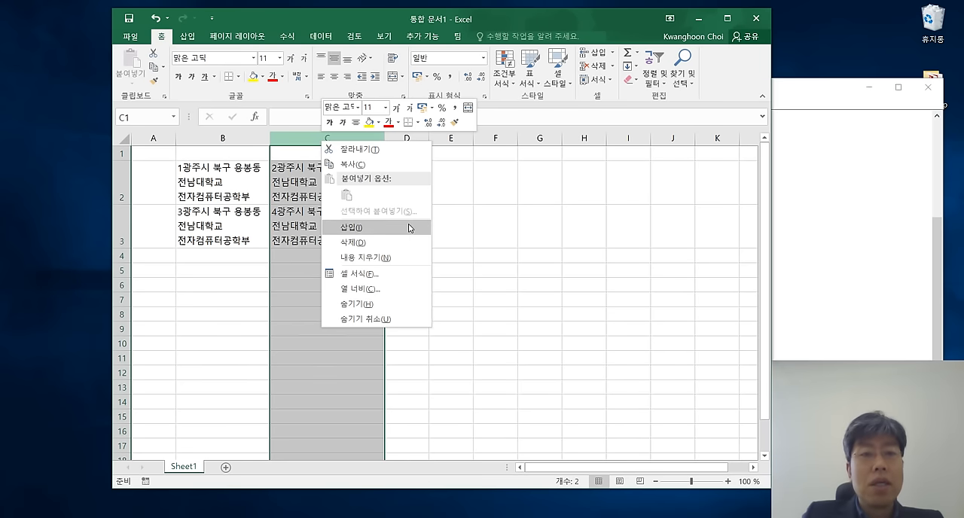
left_click(385, 228)
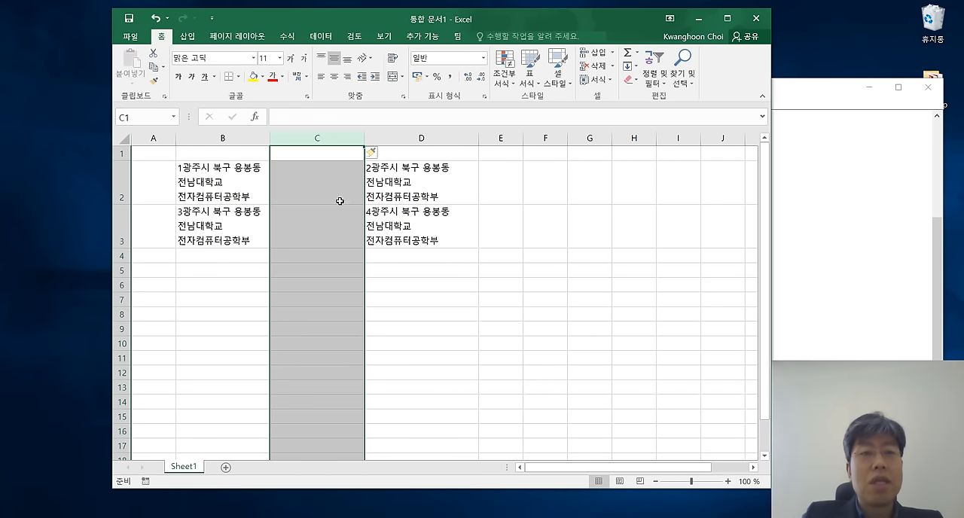
left_click(415, 254)
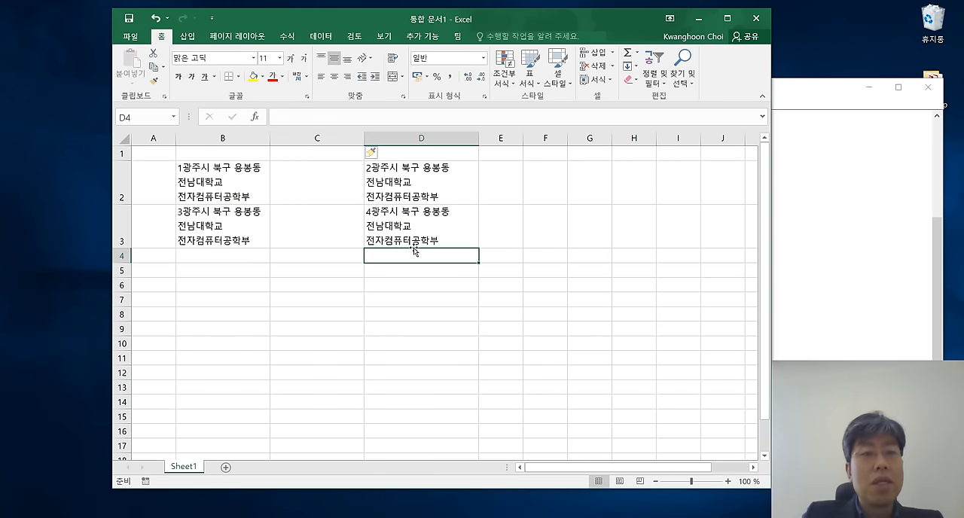
left_click(120, 193)
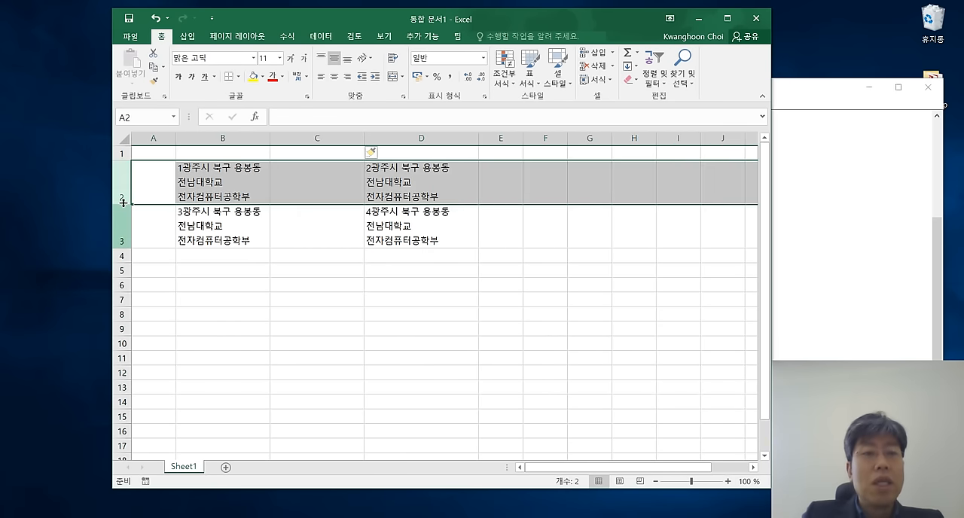
left_click(125, 227)
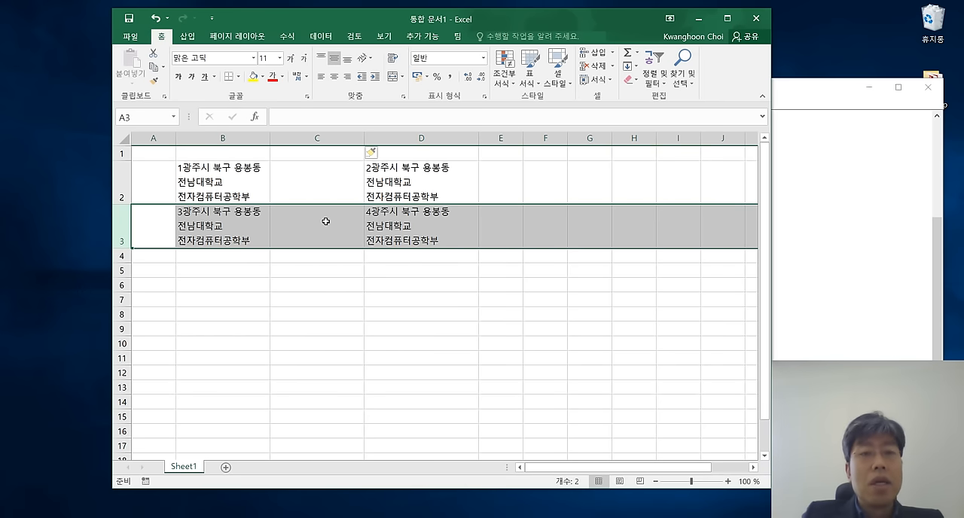
right_click(125, 228)
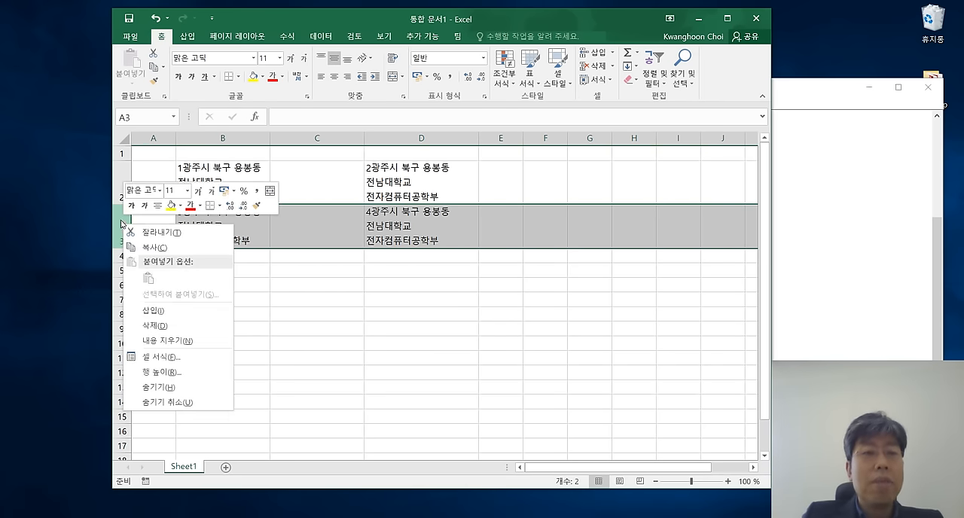
left_click(314, 291)
left_click(230, 331)
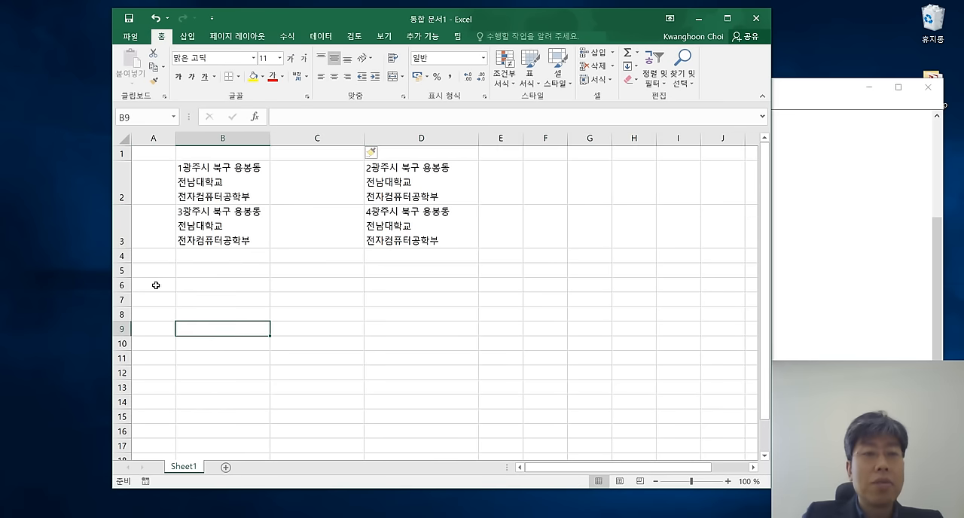
Insert an empty row above row 3, between the two rows of address text.
left_click(122, 223)
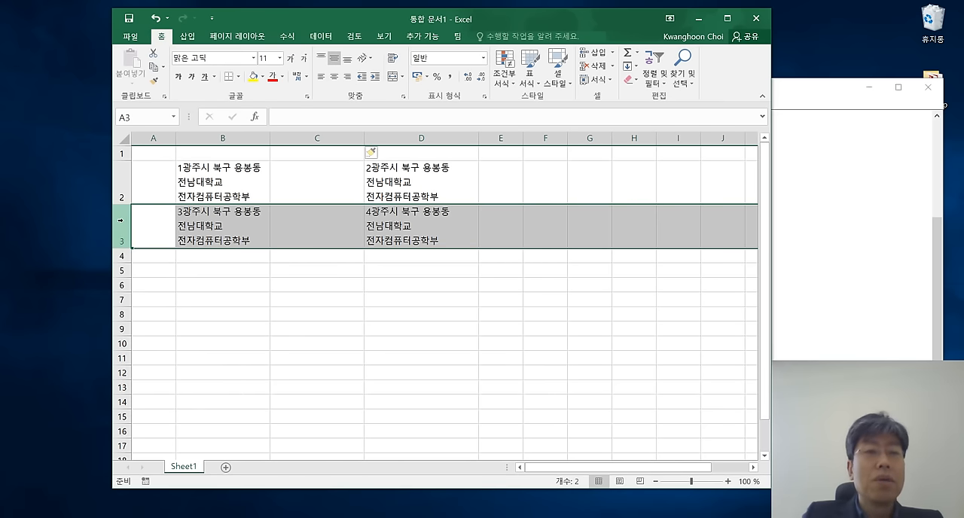
right_click(123, 222)
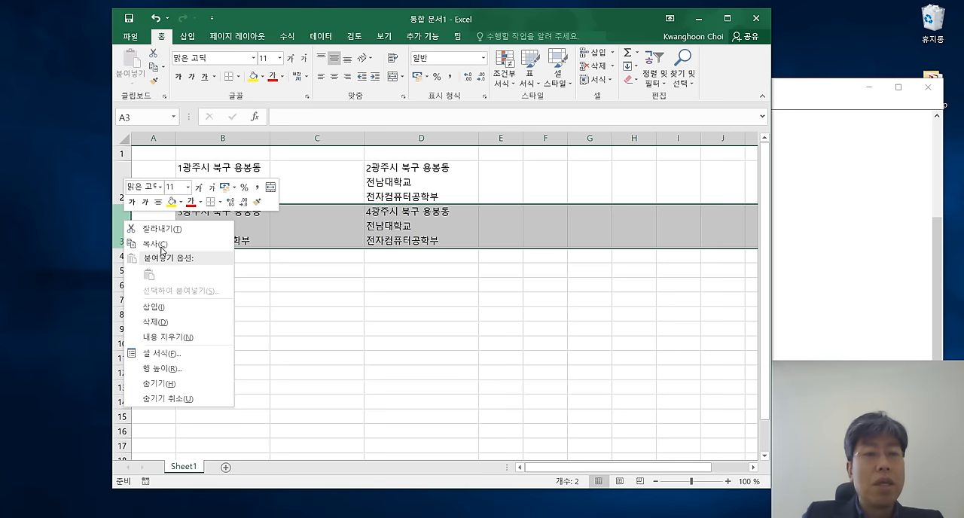
left_click(190, 314)
left_click(317, 314)
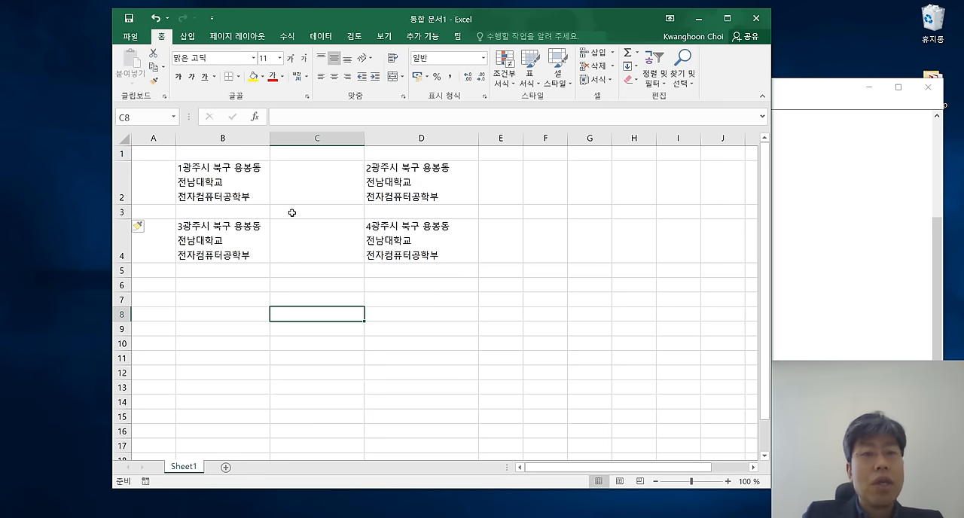
Delete the empty column C between the two columns of address text.
left_click(322, 139)
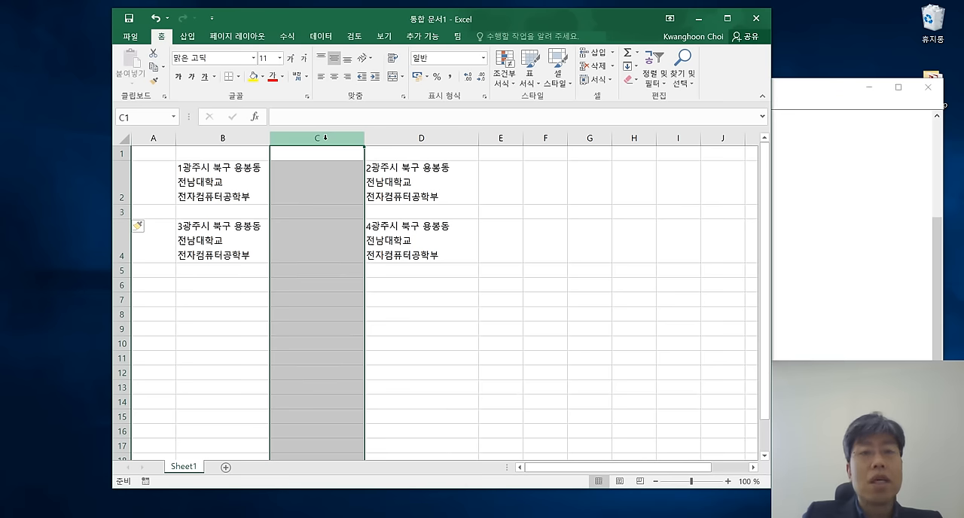
right_click(325, 139)
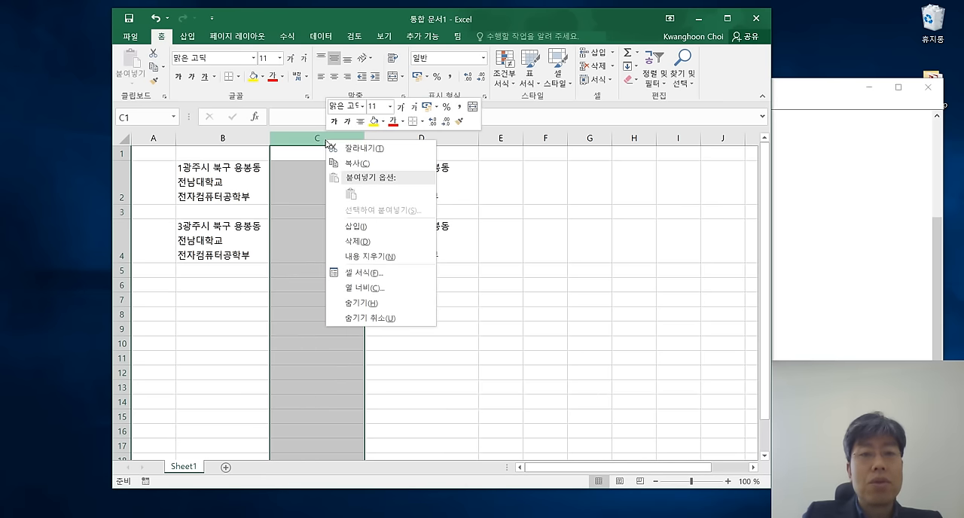
left_click(354, 242)
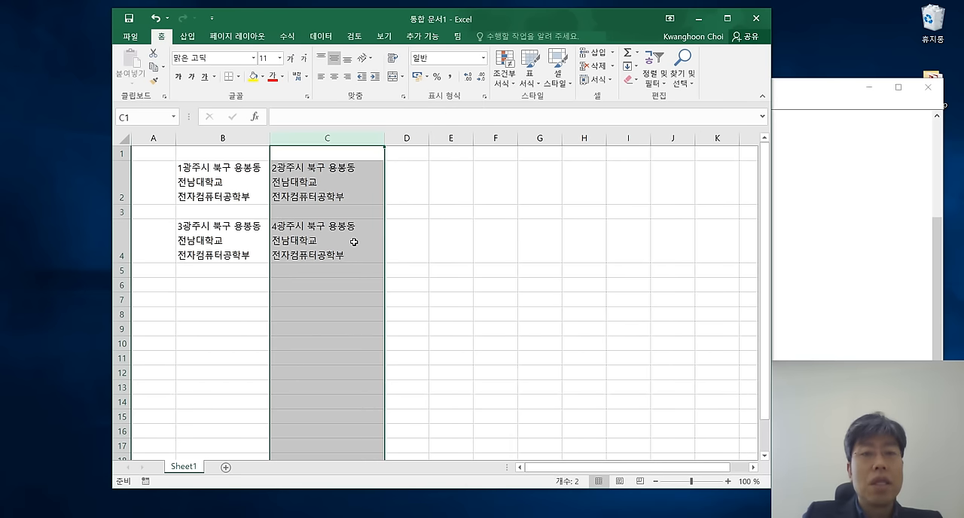
left_click(427, 234)
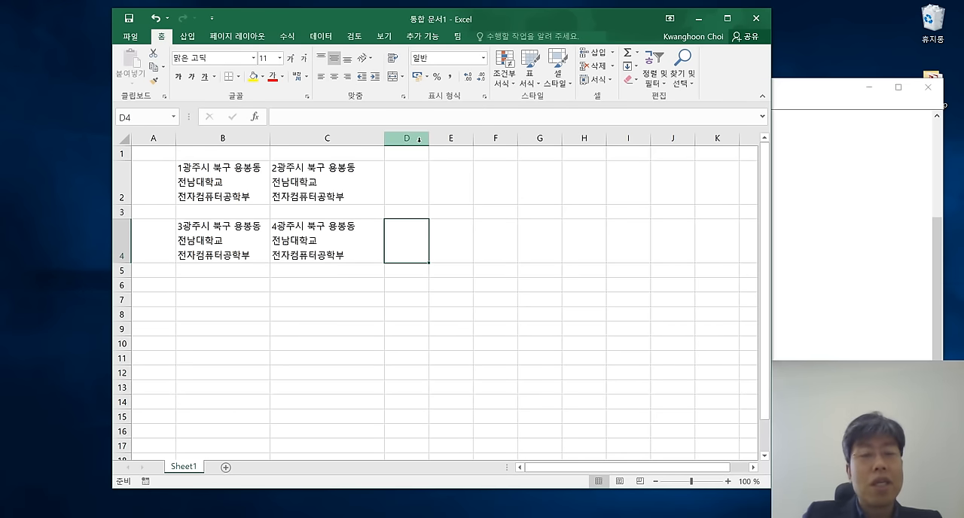
Delete the empty row 3 between the two rows of address text.
left_click(121, 212)
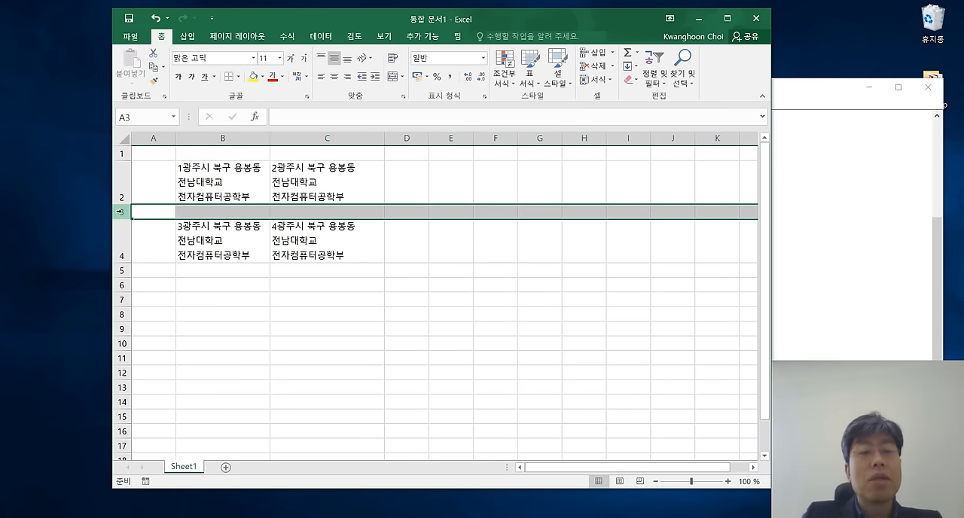
right_click(121, 212)
left_click(148, 312)
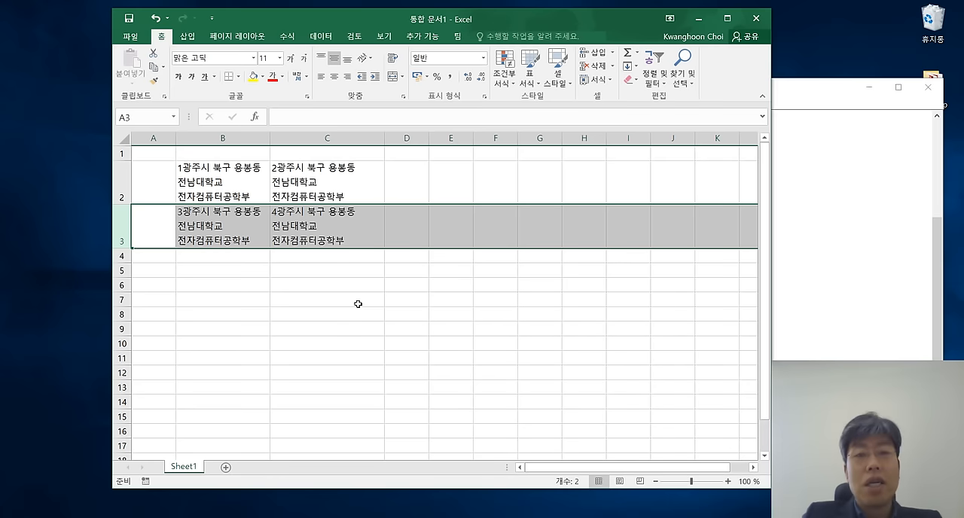
left_click(358, 304)
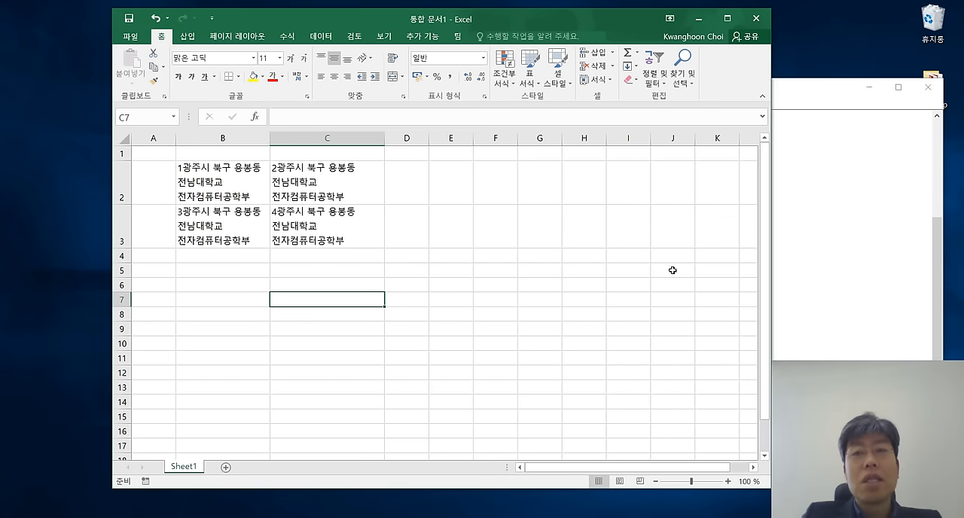
Switch to the Notepad notes and review the opening section on the parts of an Excel document, highlighting its list of terms.
left_click(810, 184)
left_click_drag(795, 93, 762, 86)
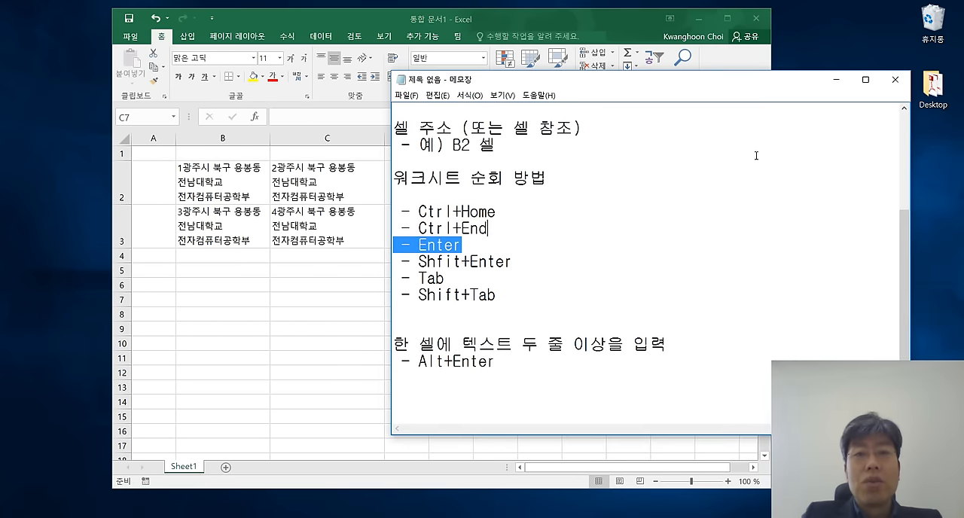
scroll(751, 161, "up", 3)
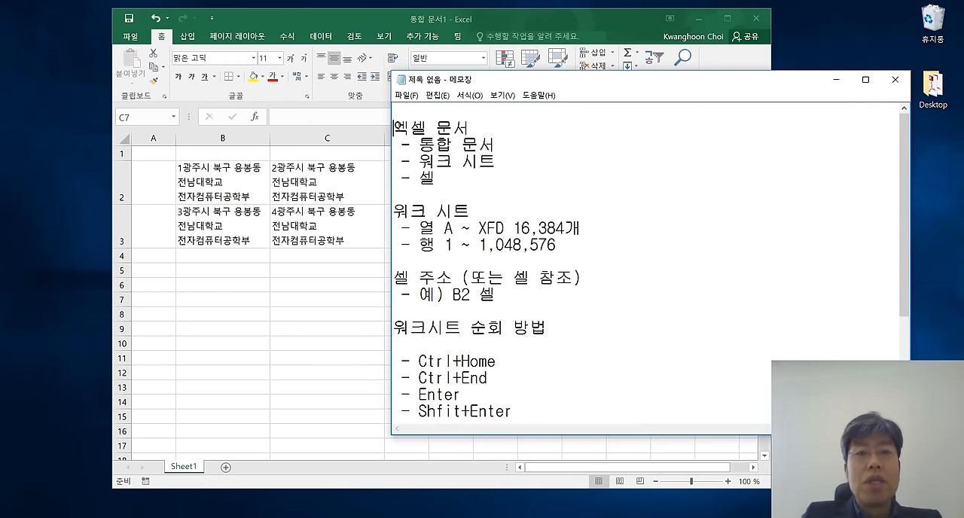
key("ctrl+Home")
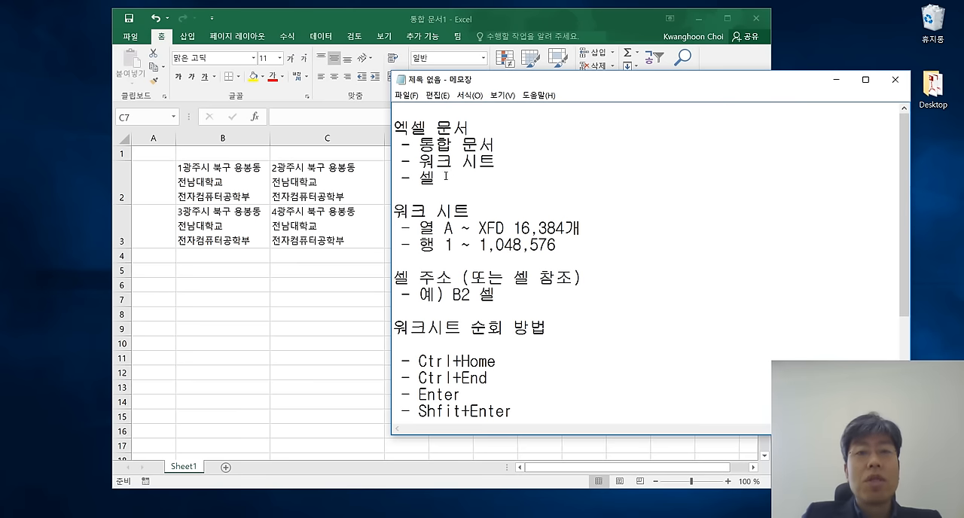
left_click(444, 177)
left_click_drag(436, 178, 388, 143)
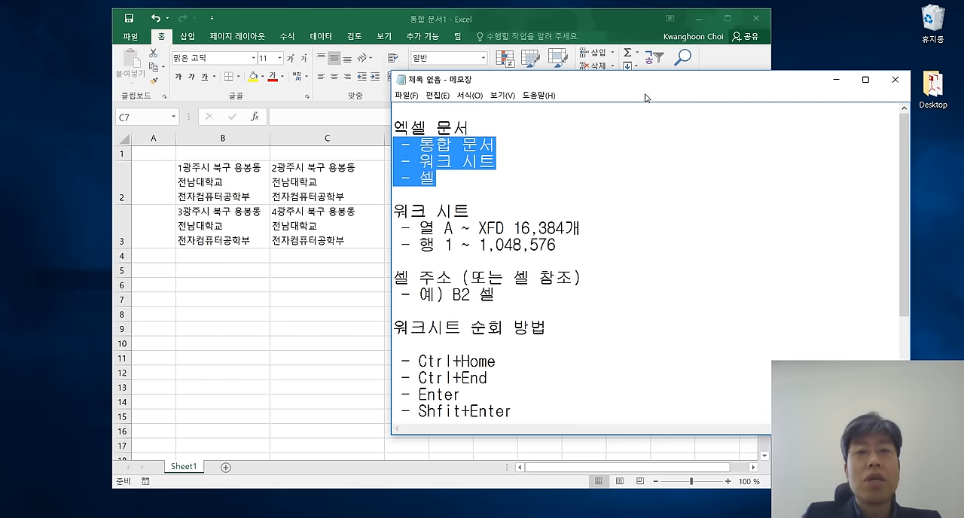
left_click_drag(498, 193, 475, 211)
left_click_drag(503, 160, 384, 155)
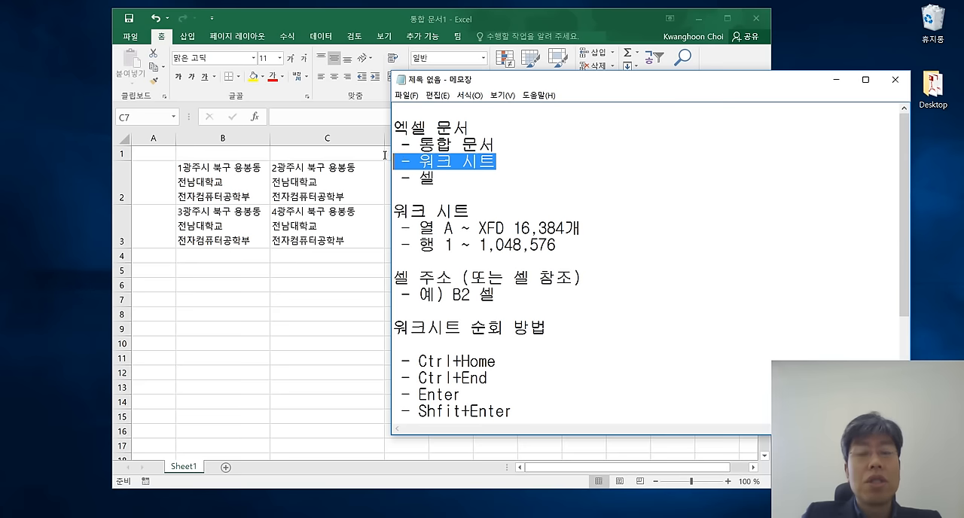
left_click_drag(679, 85, 700, 61)
left_click(690, 125)
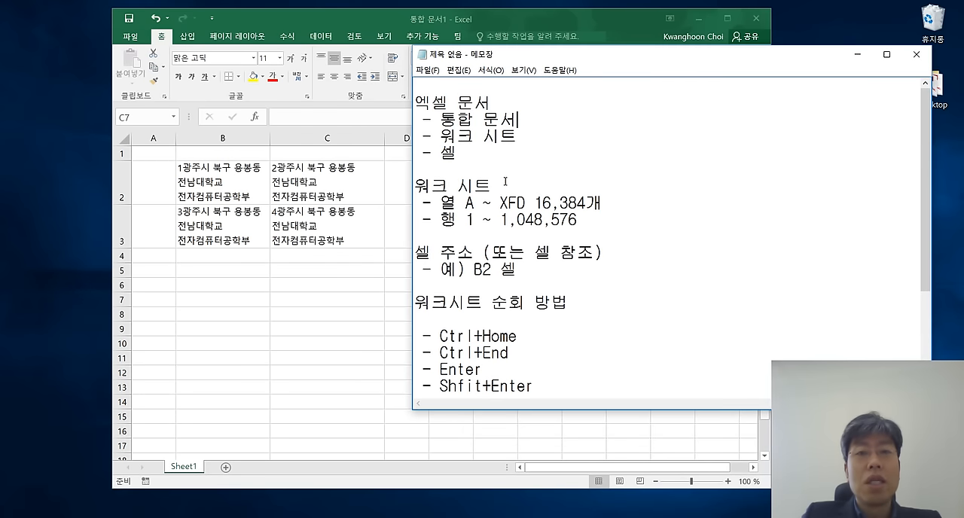
Review the notes on the worksheet's column and row ranges and on cell addresses, highlighting the B2 cell example.
left_click_drag(416, 203, 588, 222)
left_click(587, 222)
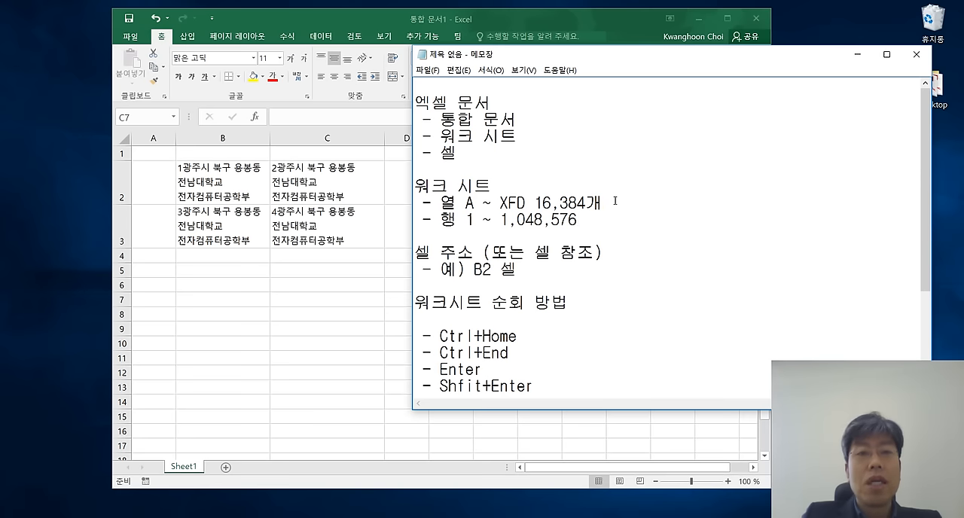
scroll(616, 201, "down", 1)
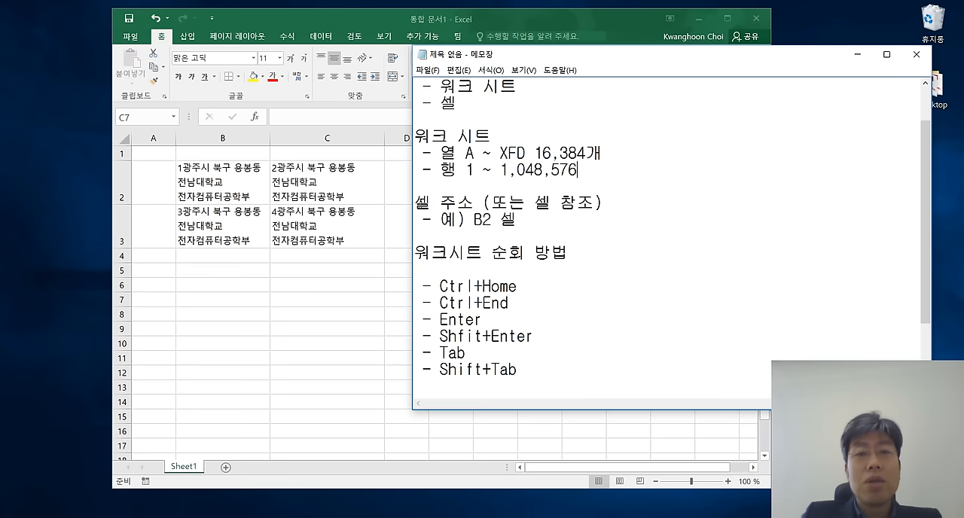
left_click_drag(416, 202, 608, 202)
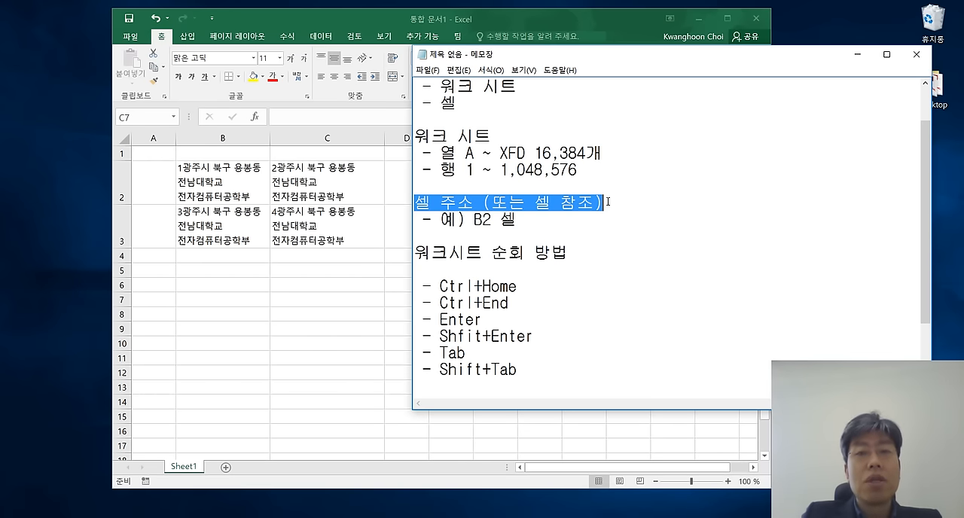
left_click_drag(473, 219, 534, 220)
left_click(550, 221)
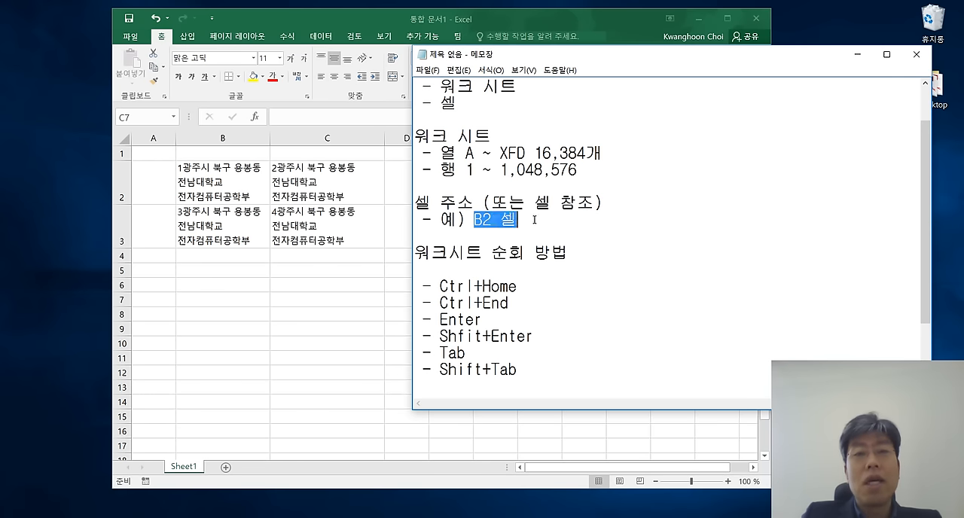
left_click(542, 220)
Review the notes on worksheet navigation and multi-line cell text, highlighting both headings and the entries from Enter to Shift+Tab.
scroll(541, 220, "down", 1)
scroll(541, 219, "down", 1)
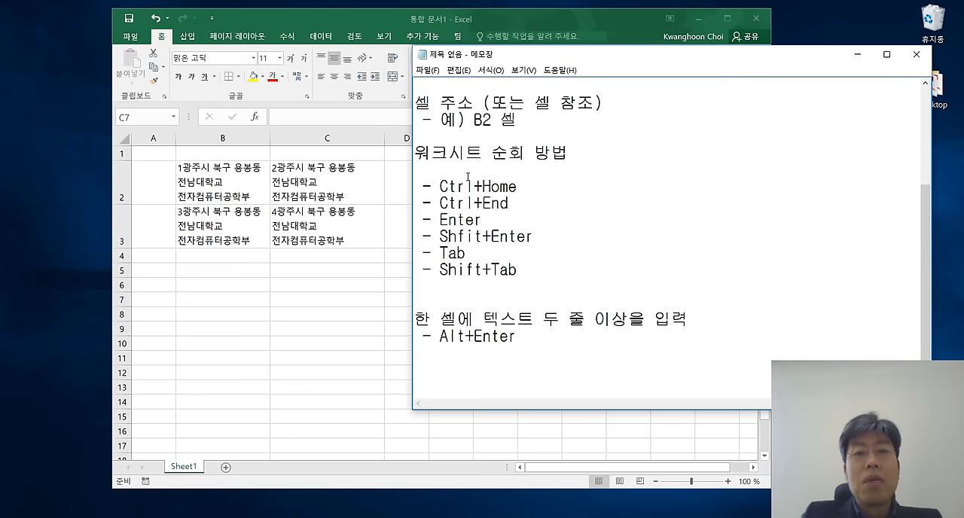
left_click_drag(417, 155, 571, 157)
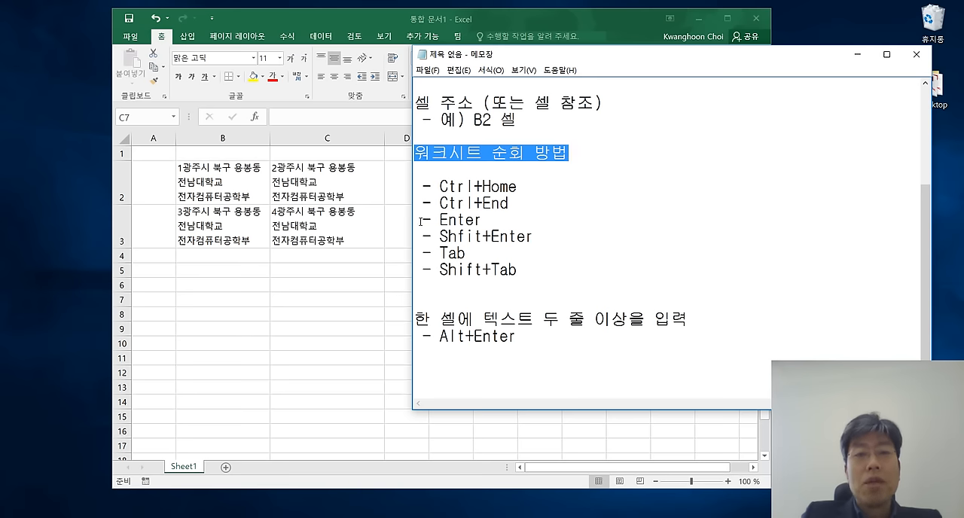
left_click_drag(414, 220, 525, 269)
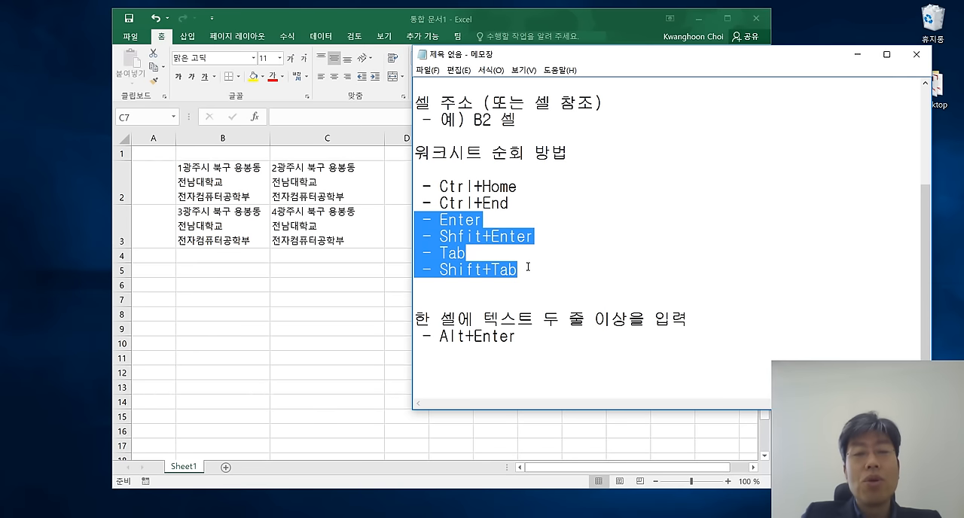
left_click(529, 267)
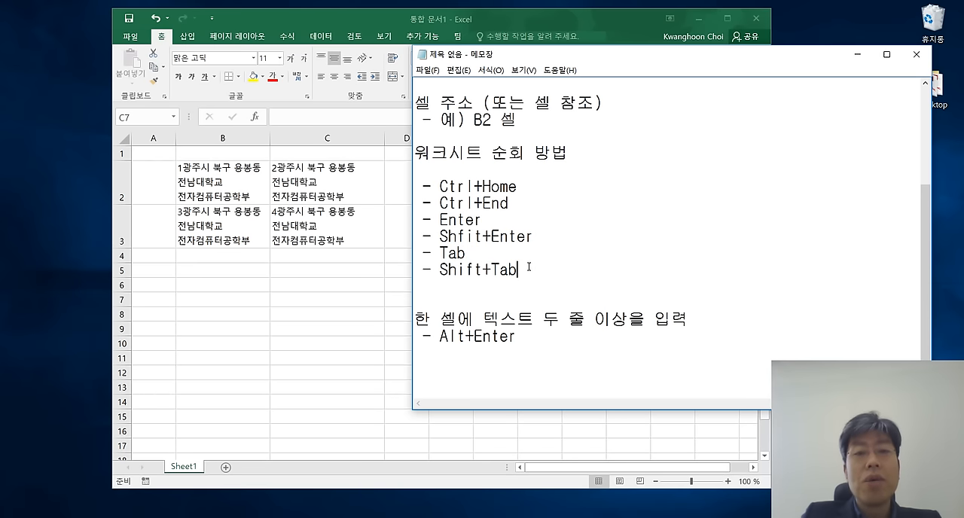
left_click_drag(415, 318, 685, 335)
Add the heading "새로운 열과 행을 추가하거나 삭제" below the Alt+Enter note, separated by a blank line, and start a new line under it.
left_click(556, 344)
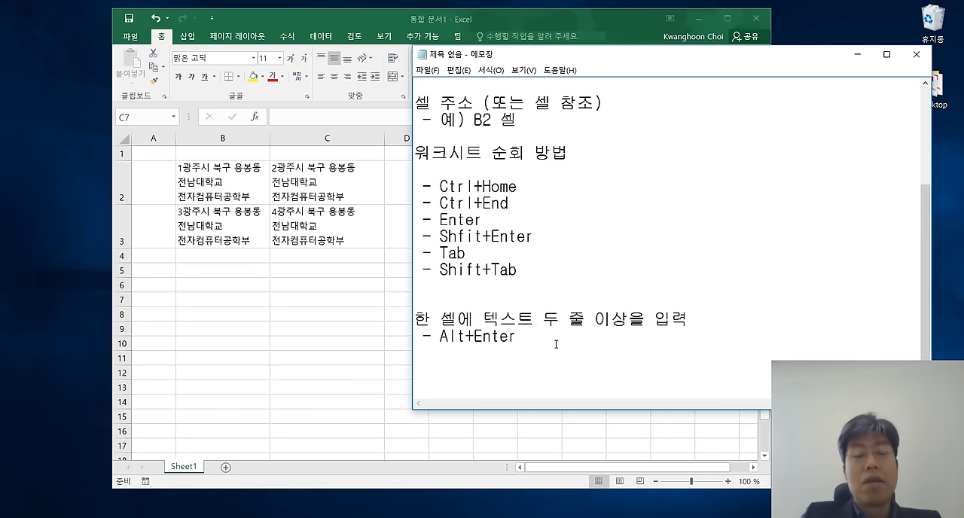
key("Return")
key("Return")
type("ㅅ")
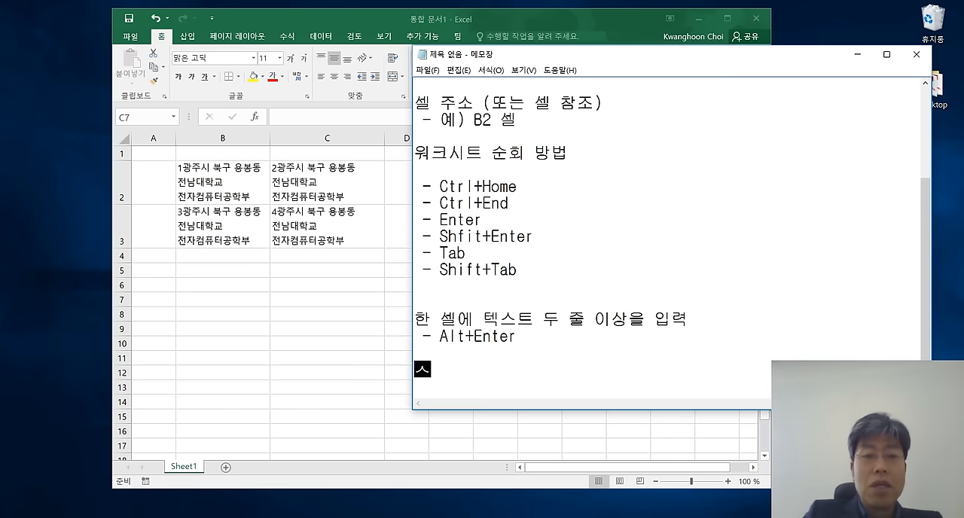
type("ㅐ로운 열과 셀으")
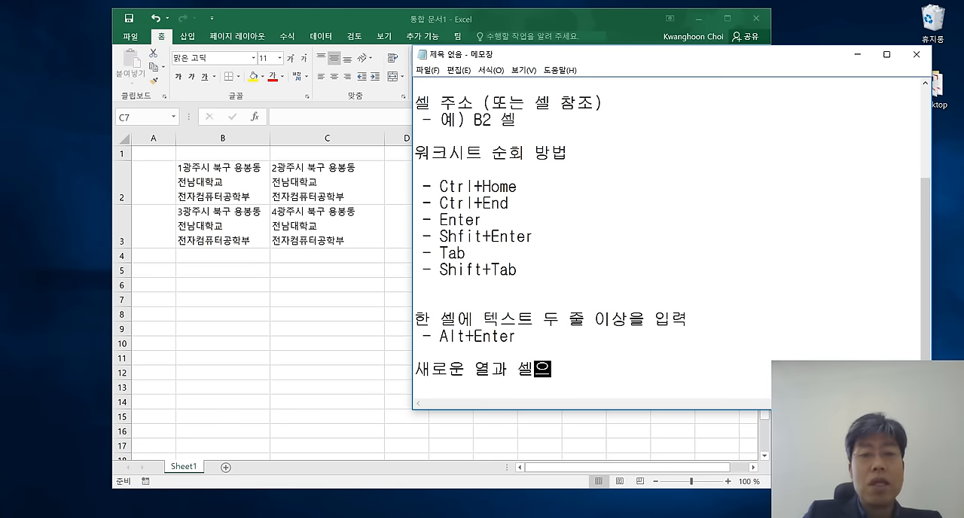
type("ㄹ")
key("BackSpace")
key("BackSpace")
key("BackSpace")
type("행을 ")
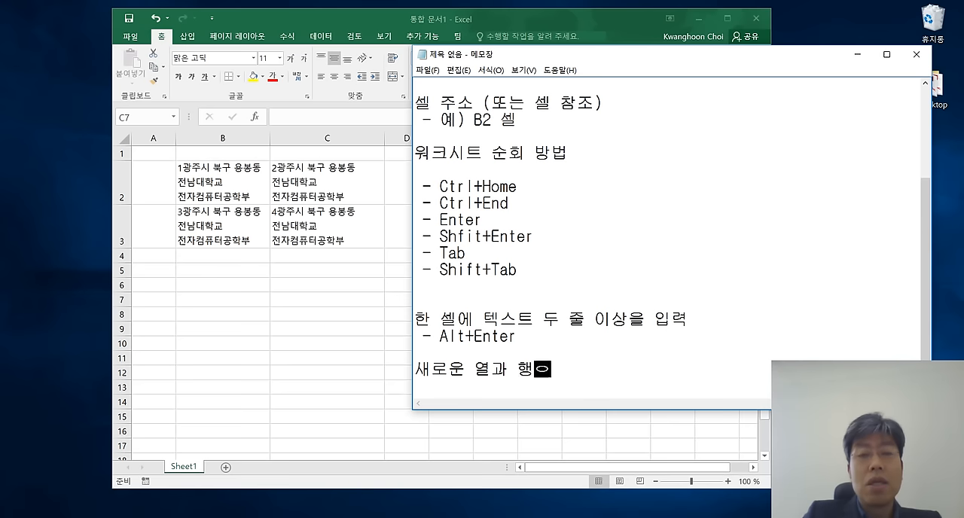
type("추")
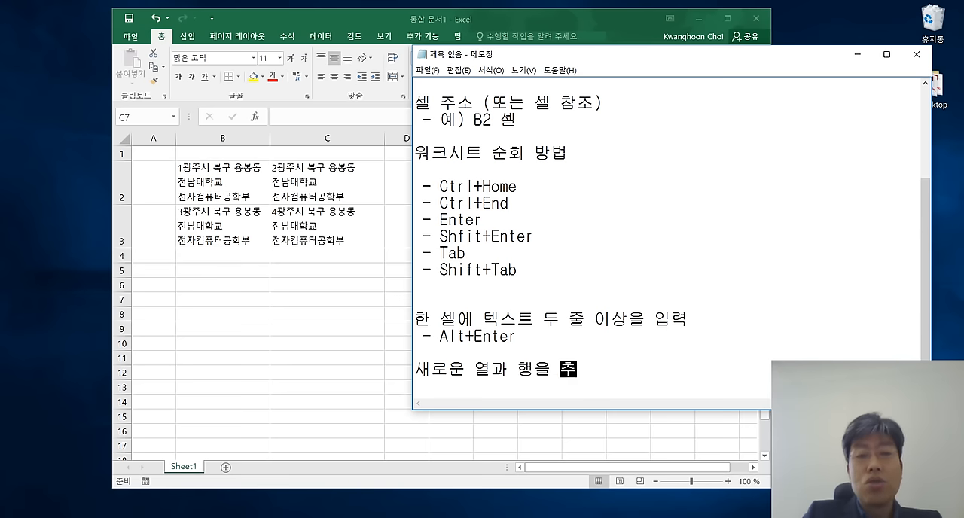
type("가하거나 ㅅㅏㄱ제")
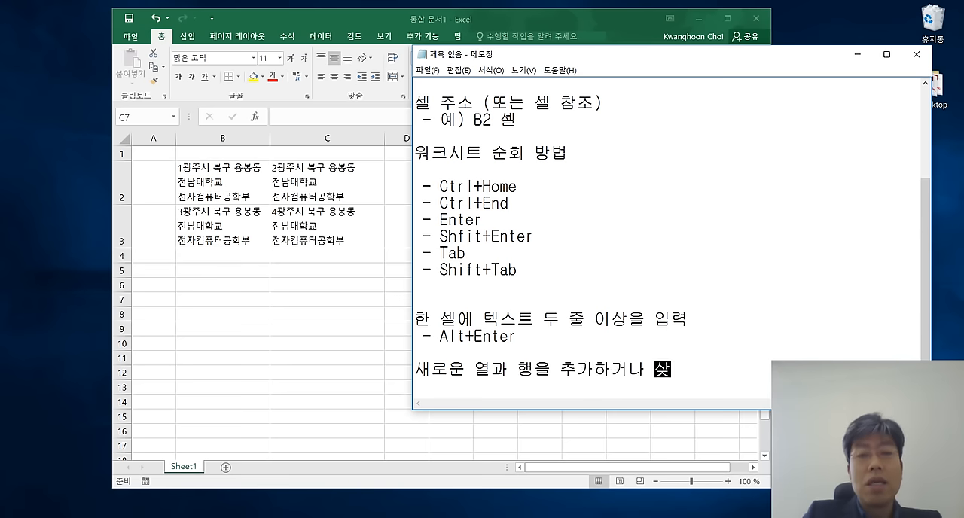
key("Return")
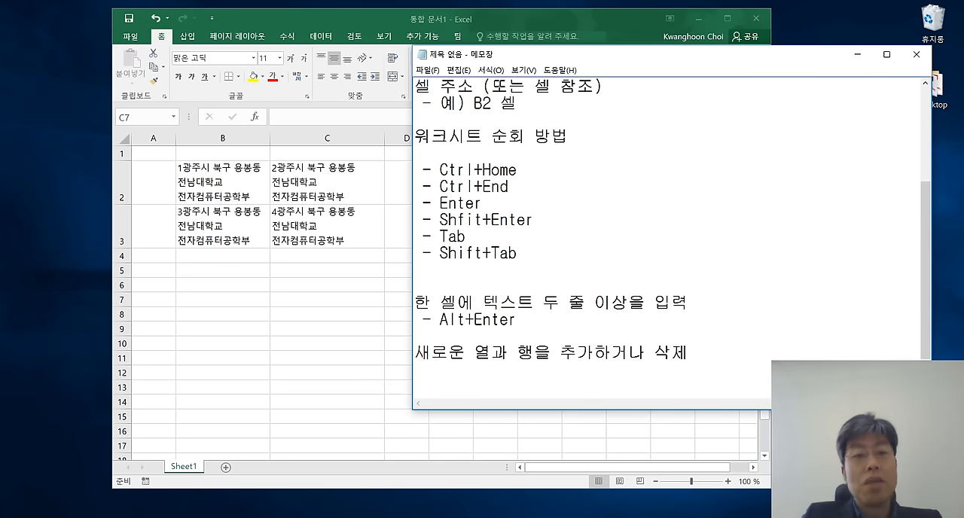